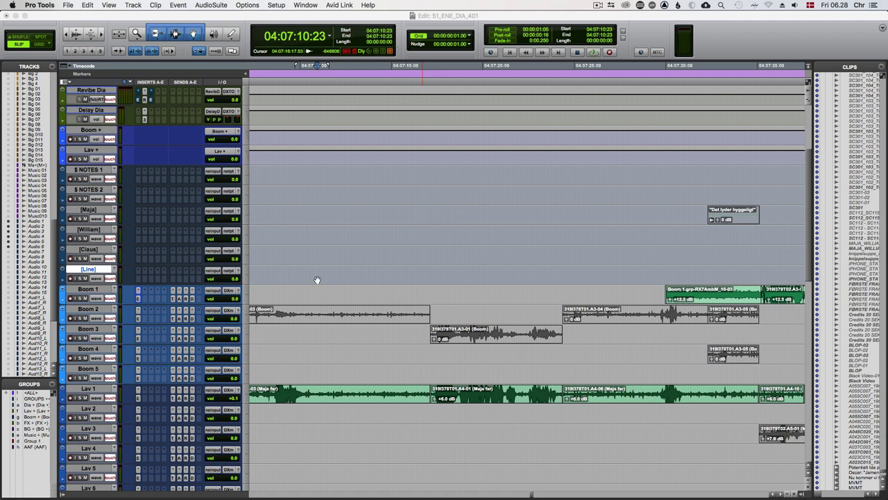
# - Scroll the timeline slightly earlier and select a short stretch of the [Line] track near 04:07:10:20
pyautogui.hscroll(-2, 359, 286)
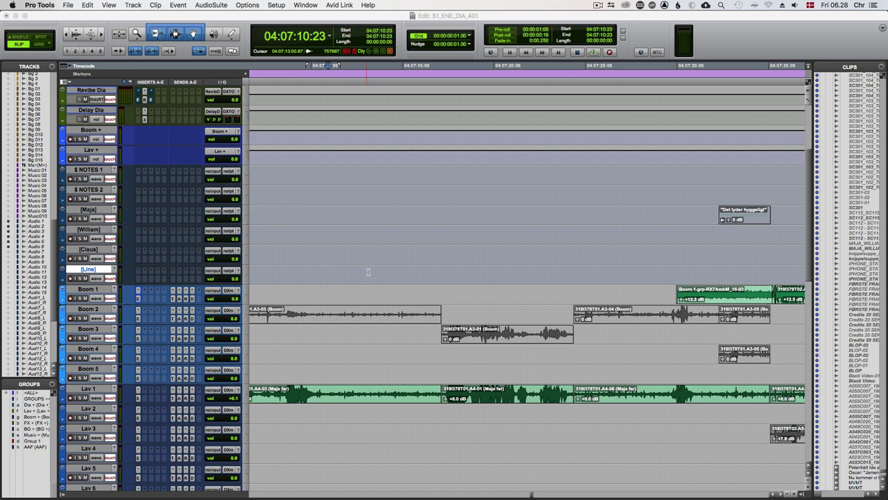
pyautogui.hscroll(-4, 369, 272)
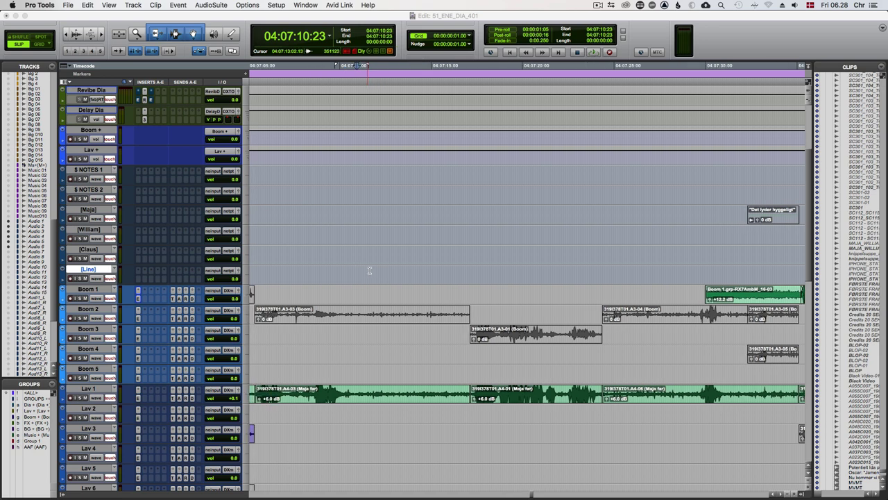
pyautogui.keyDown('shift'); pyautogui.click(370, 270); pyautogui.keyUp('shift')
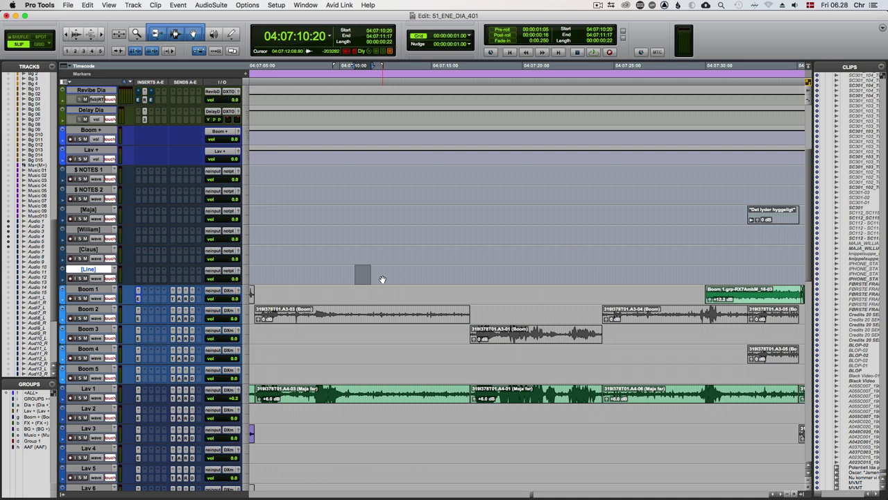
# - Group the selected stretch into a new clip and name it CHAIR
pyautogui.press('super+alt+g')
pyautogui.press('super+shift+r')
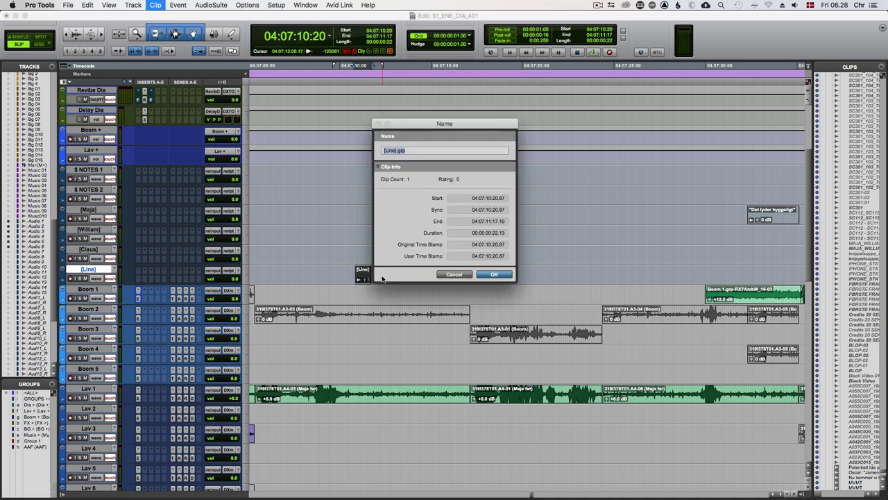
pyautogui.write('CHAIR')
pyautogui.press('Return')
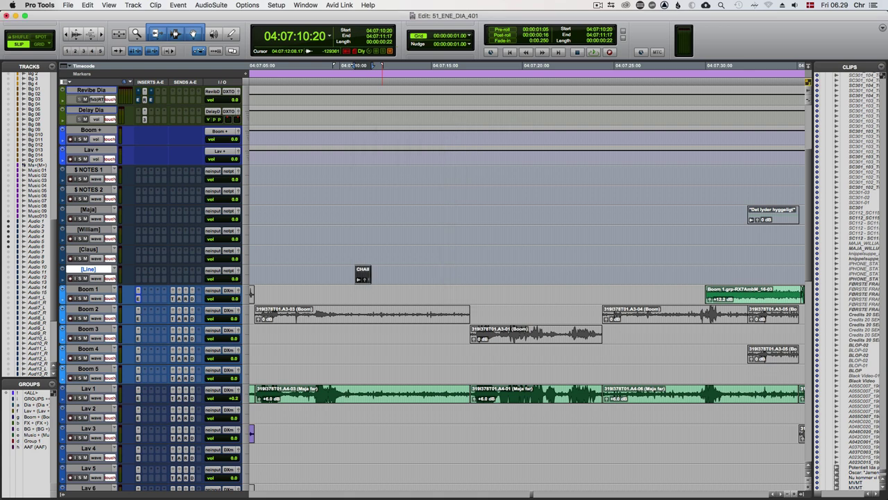
# - Zoom in around CHAIR at 04:07:12:00 and test selections just to its right
pyautogui.click(383, 279)
pyautogui.press('super+bracketright')
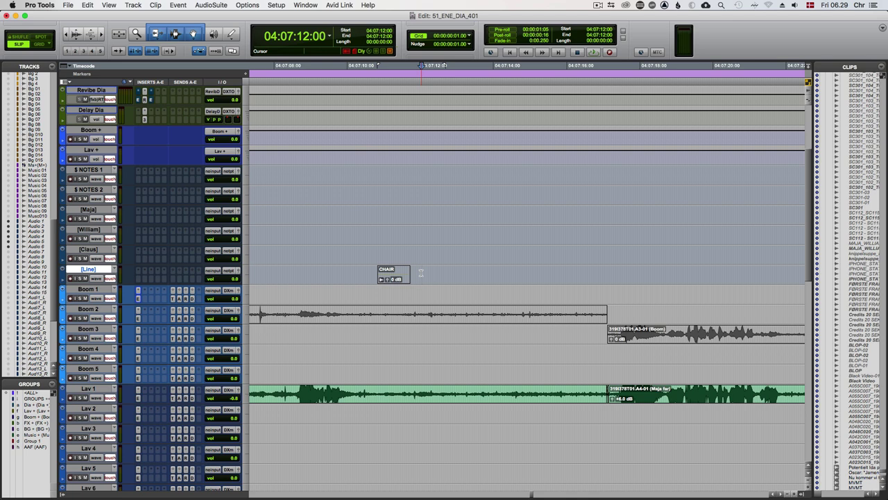
pyautogui.moveTo(421, 274); pyautogui.dragTo(450, 274)
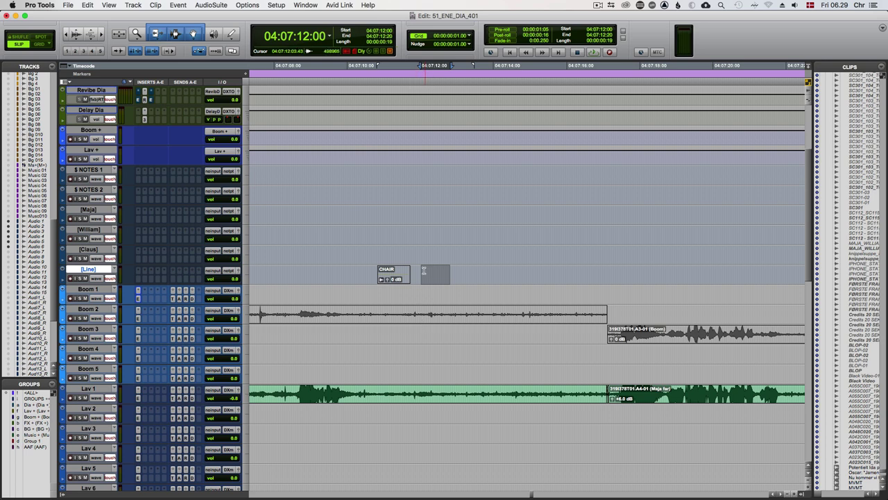
pyautogui.click(462, 287)
pyautogui.press('super+alt+z')
pyautogui.click(423, 270)
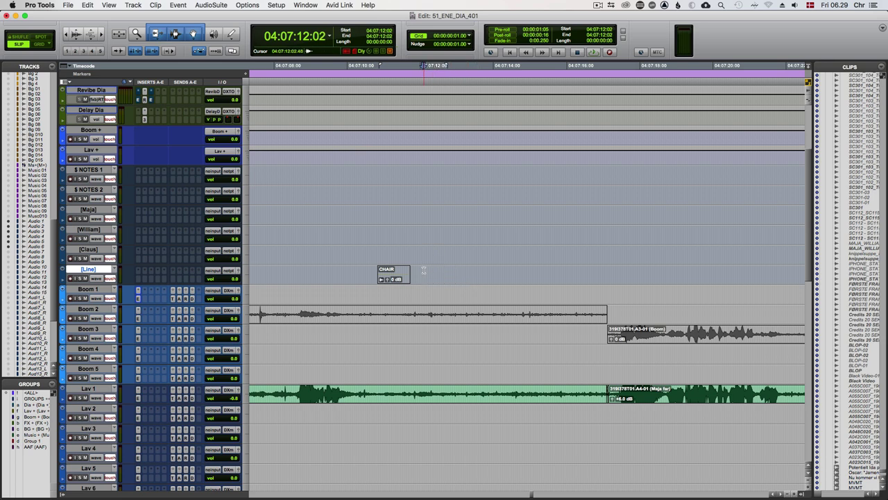
# - In the SoundFlow editor, create a new empty macro named CHAIR
pyautogui.press('super+Tab')
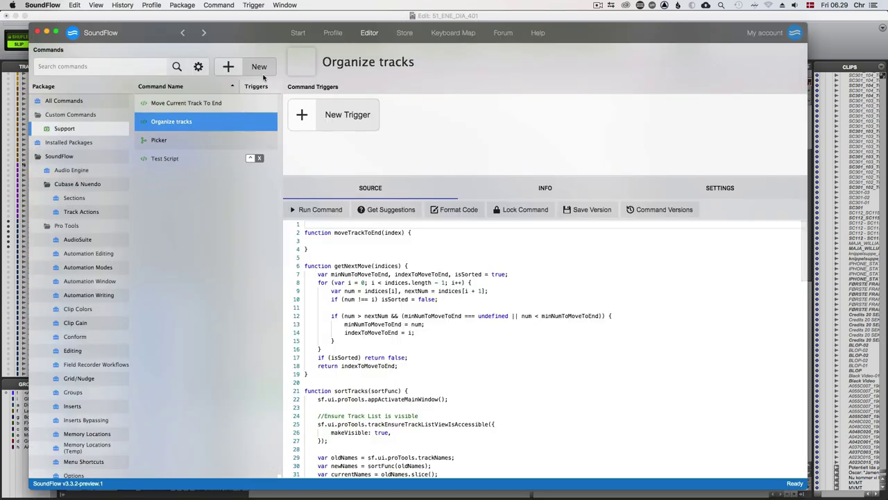
pyautogui.click(259, 67)
pyautogui.click(240, 90)
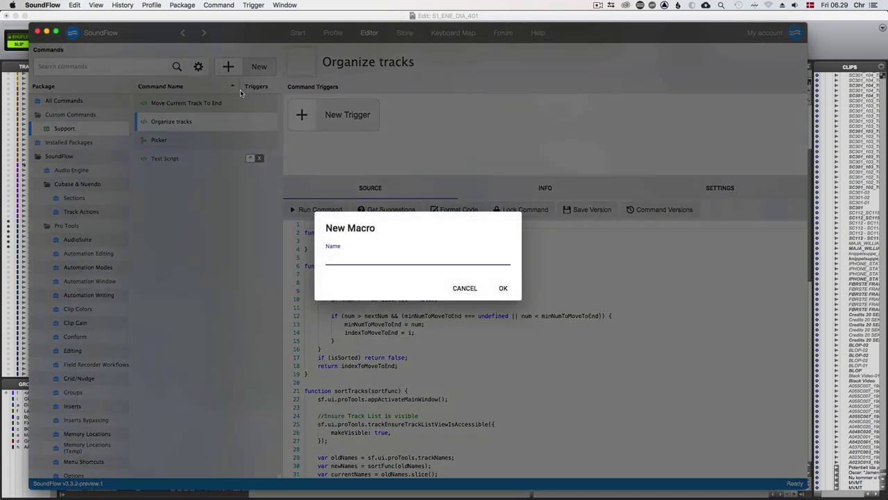
pyautogui.write('CHAIR')
pyautogui.press('Return')
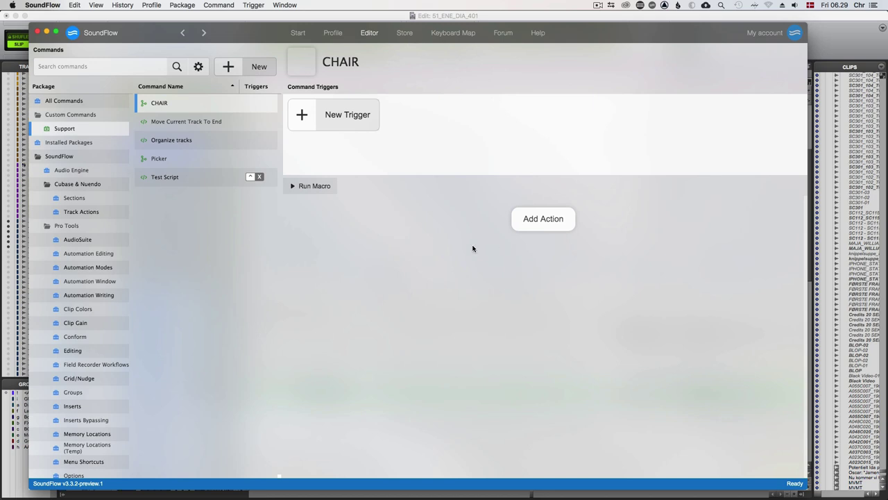
# - Turn the grey Pro Tools selection into a clip group, then return to SoundFlow
pyautogui.press('super+Tab')
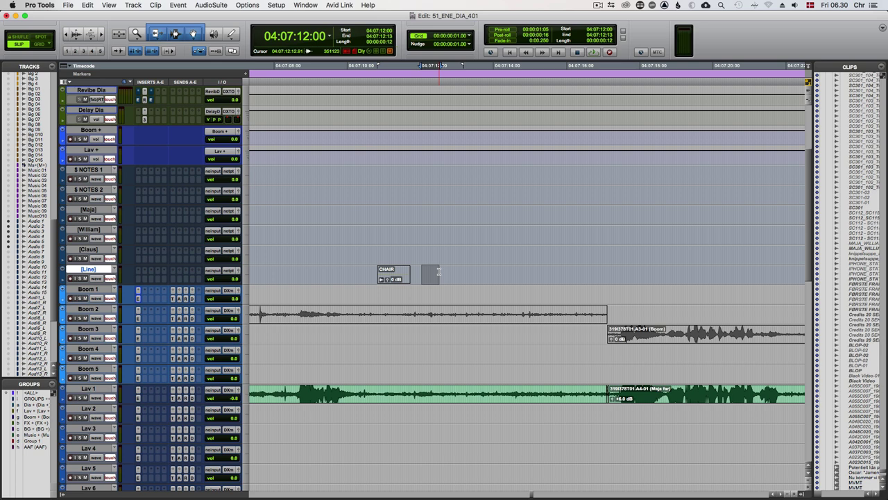
pyautogui.hotkey('alt', 'shift', '3')
pyautogui.press('super+Tab')
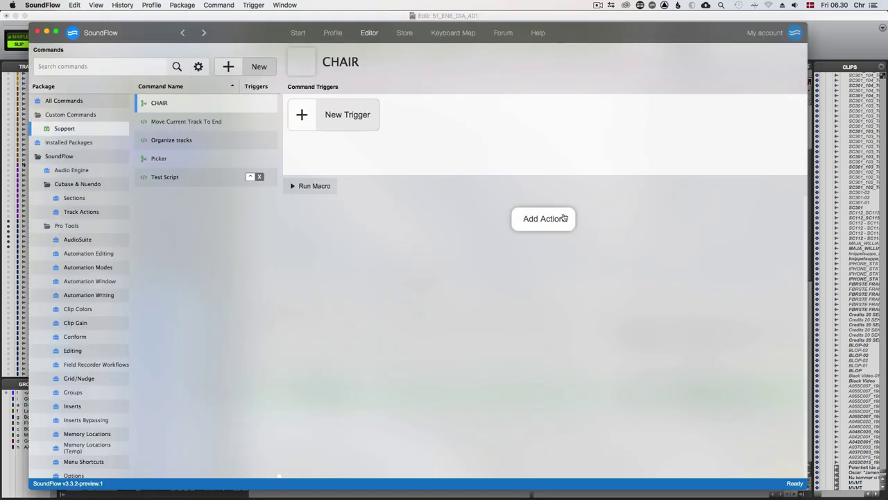
# - Add a Press Keys action to CHAIR that sends ⌘⌥G
pyautogui.click(563, 217)
pyautogui.write('press keys')
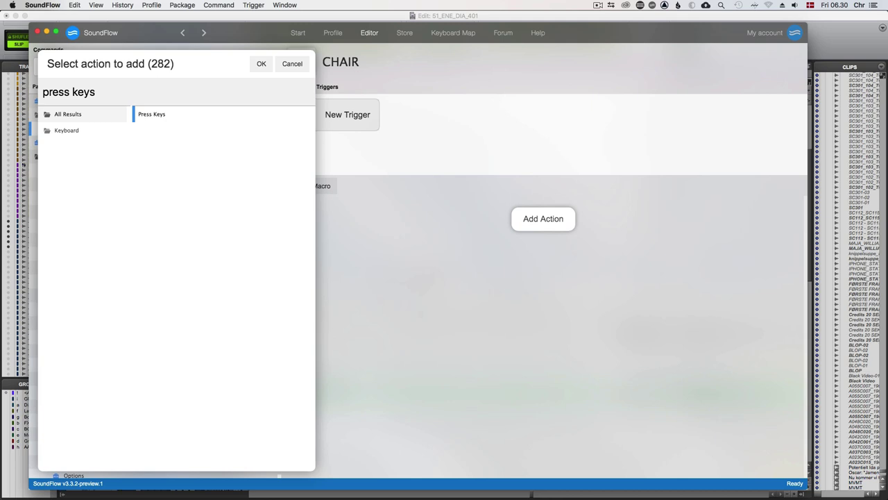
pyautogui.press('Return')
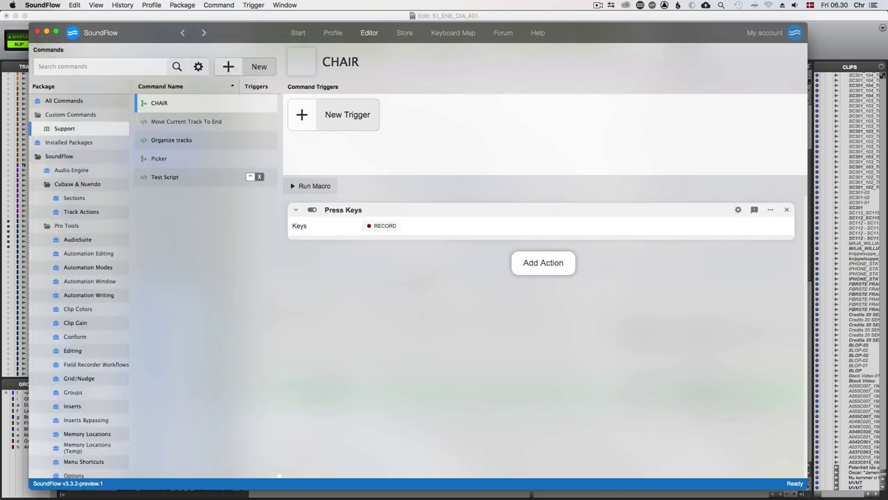
pyautogui.click(386, 226)
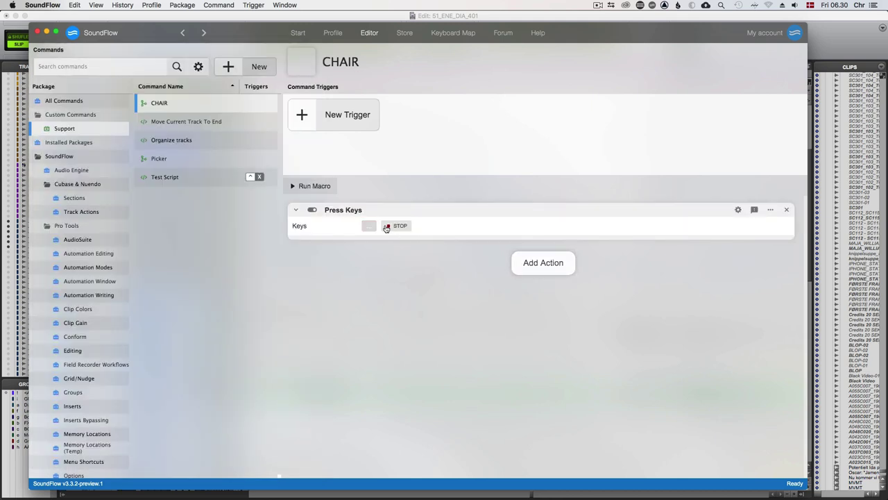
pyautogui.press('super+alt+shift')
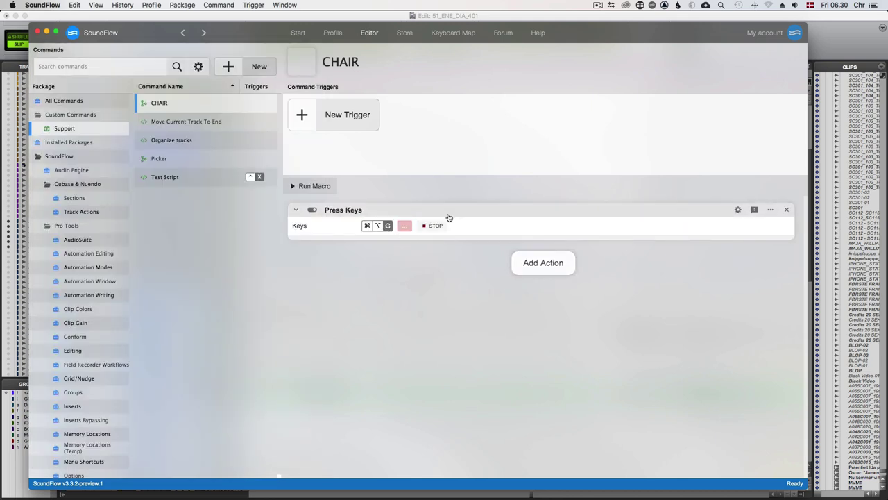
pyautogui.press('super+alt+g')
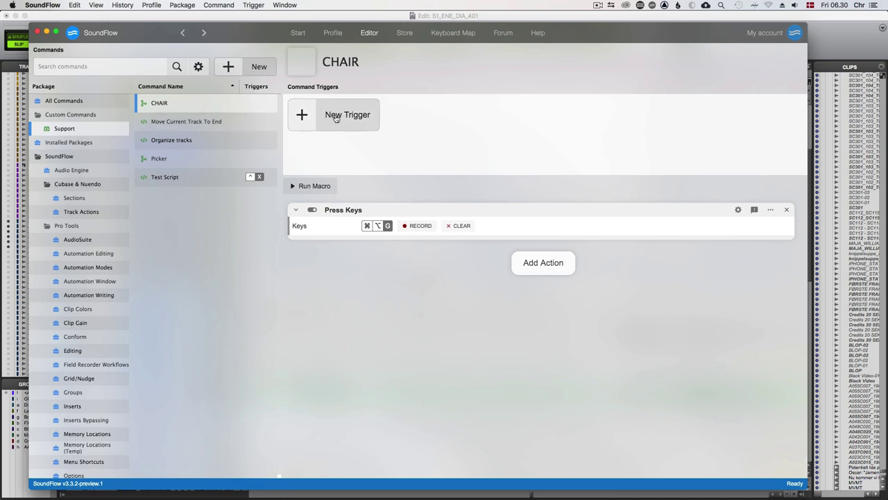
# - Give CHAIR a Ctrl+X keyboard trigger, removing the conflicting Test Script trigger
pyautogui.click(335, 117)
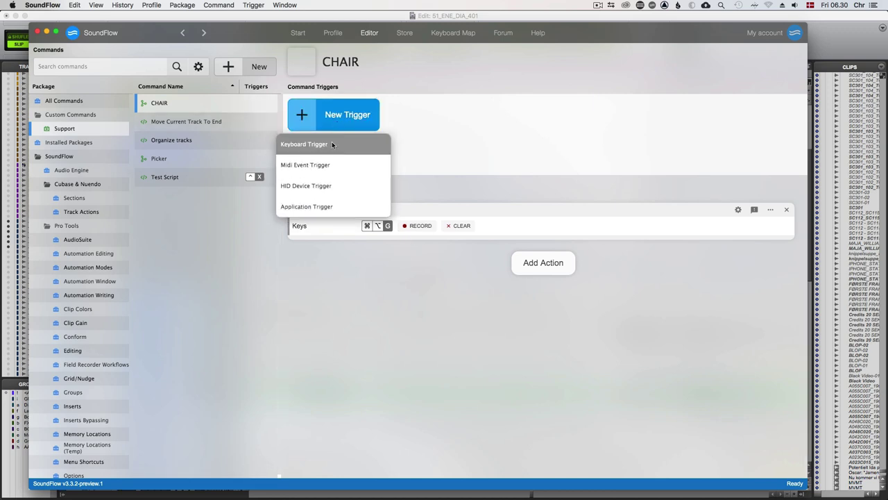
pyautogui.click(332, 143)
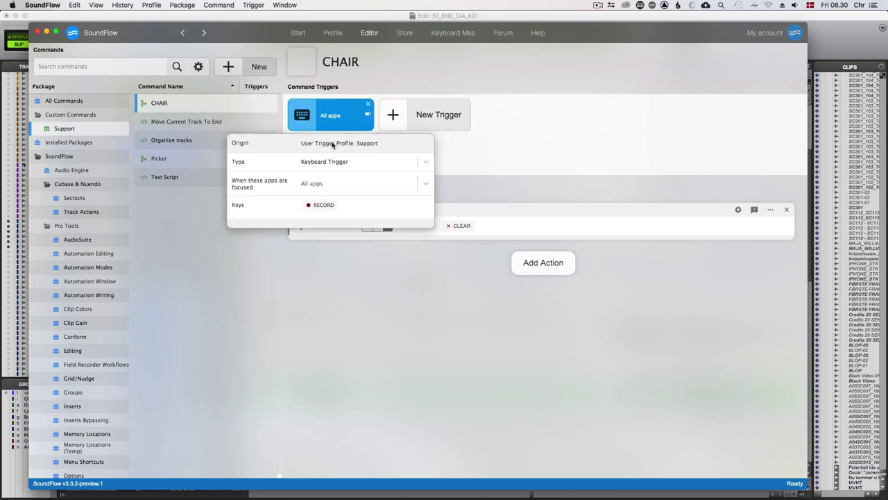
pyautogui.click(323, 205)
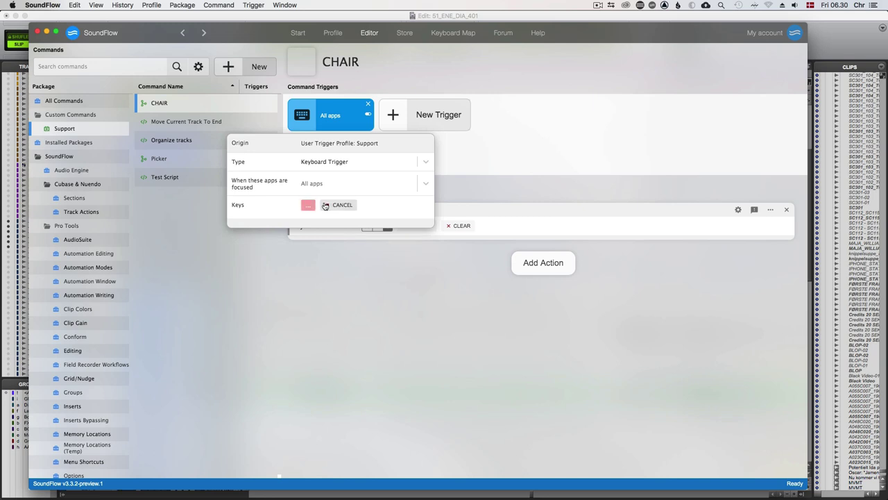
pyautogui.hotkey('ctrl', 'x')
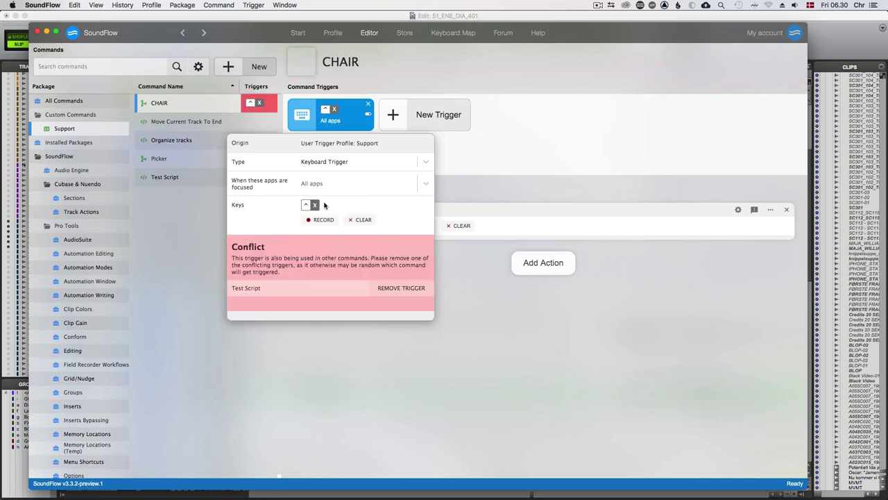
pyautogui.click(404, 294)
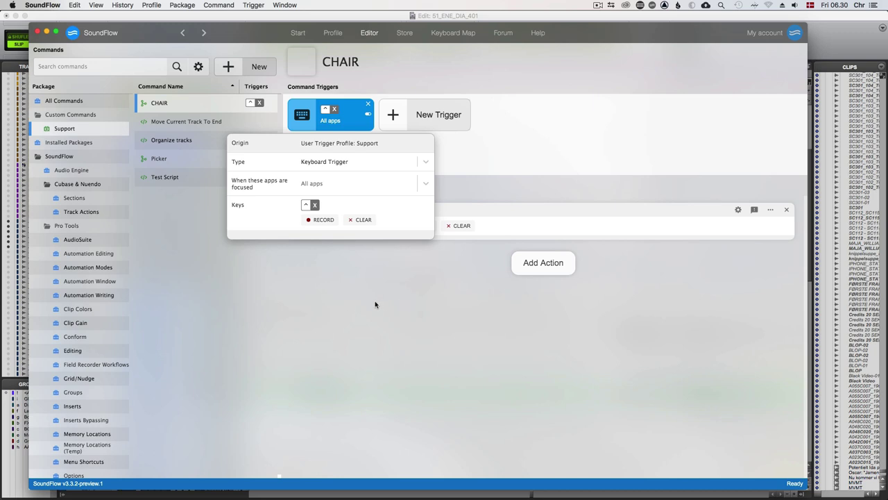
pyautogui.click(375, 304)
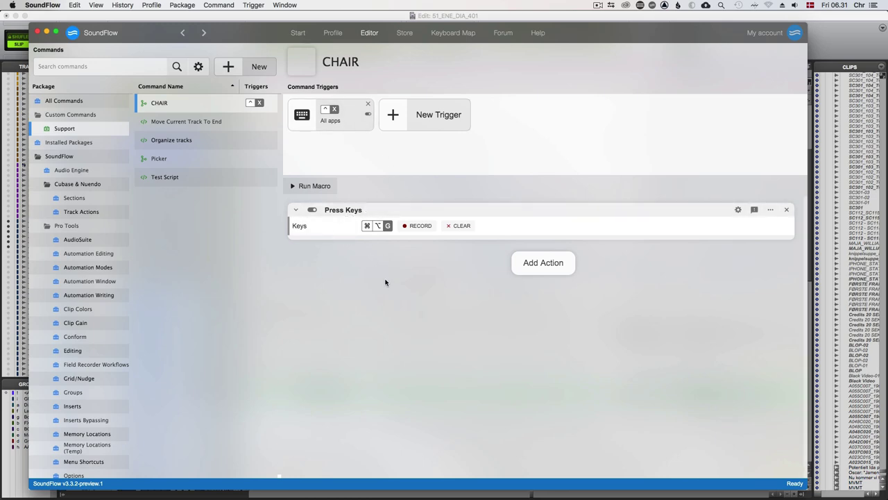
# - In Pro Tools, run the macro on a 15-frame [Line] selection, then undo the clip group
pyautogui.press('super+Tab')
pyautogui.click(474, 276)
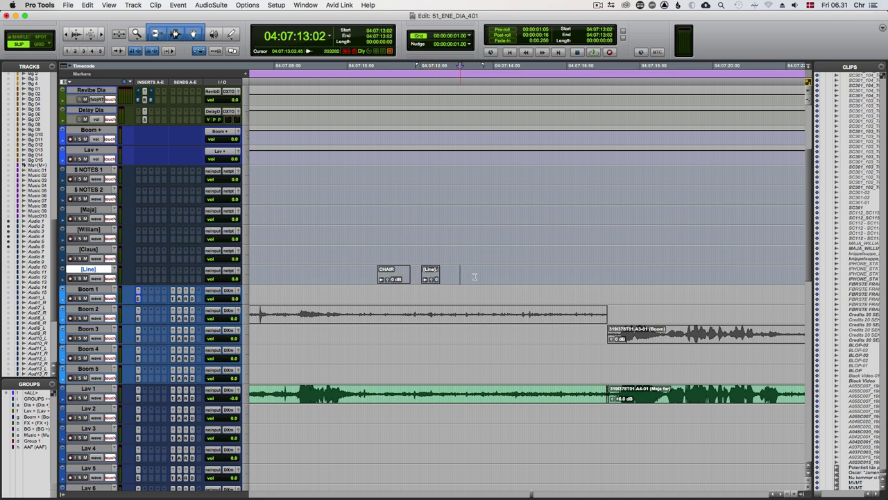
pyautogui.moveTo(474, 276); pyautogui.dragTo(481, 279)
pyautogui.hotkey('alt', 'shift', '3')
pyautogui.press('super+z')
# - Regroup a short stretch from 04:07:12:18 via the macro, cancel renaming, and return to SoundFlow
pyautogui.click(453, 277)
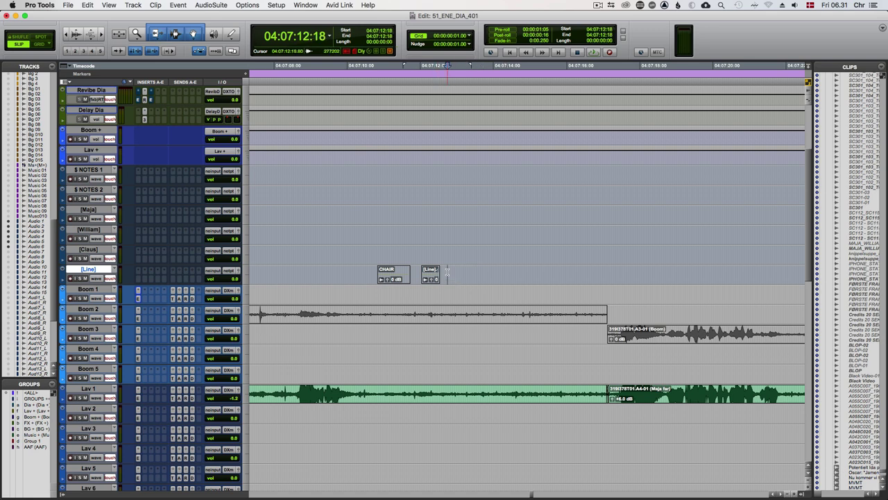
pyautogui.keyDown('shift'); pyautogui.click(469, 272); pyautogui.keyUp('shift')
pyautogui.hotkey('alt', 'shift', '3')
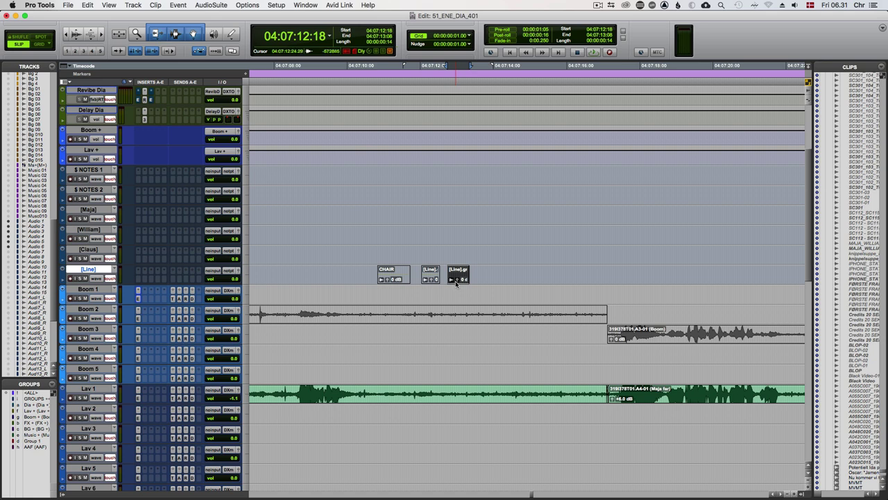
pyautogui.press('super+shift+r')
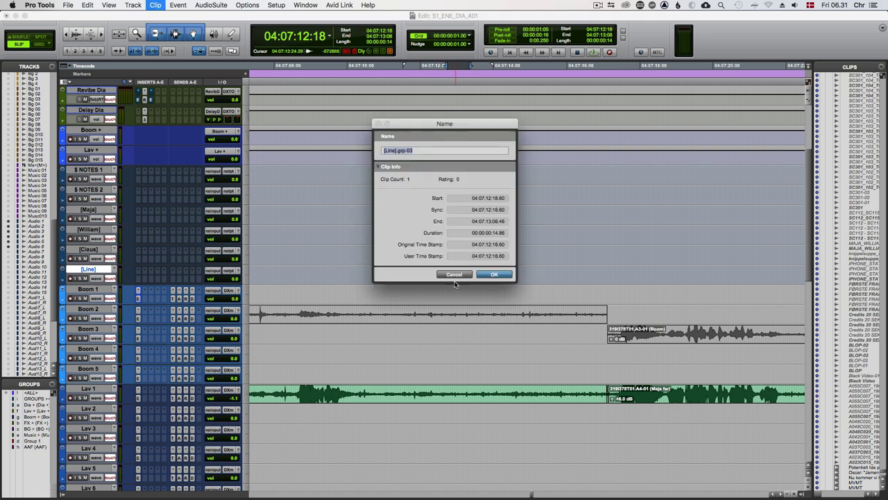
pyautogui.click(462, 274)
pyautogui.press('super+Tab')
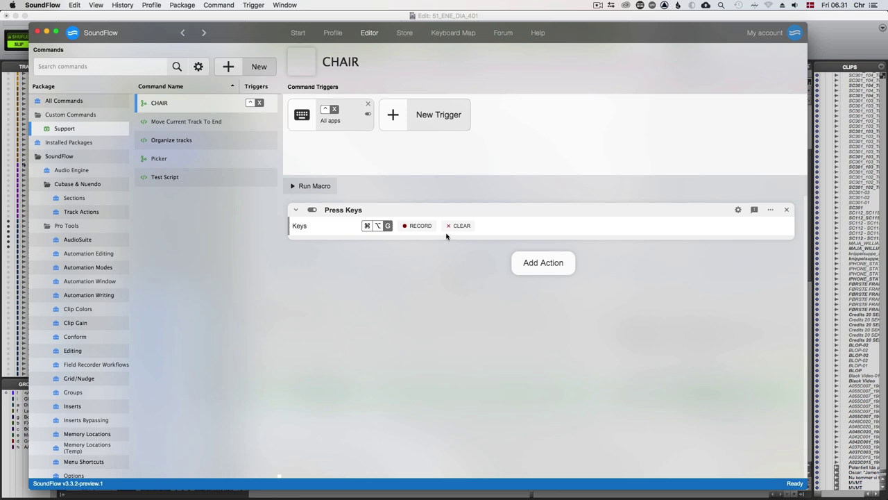
# - Record ⌘⌥⇧R as a second key combination after ⌘⌥G in CHAIR's Press Keys action
pyautogui.click(416, 228)
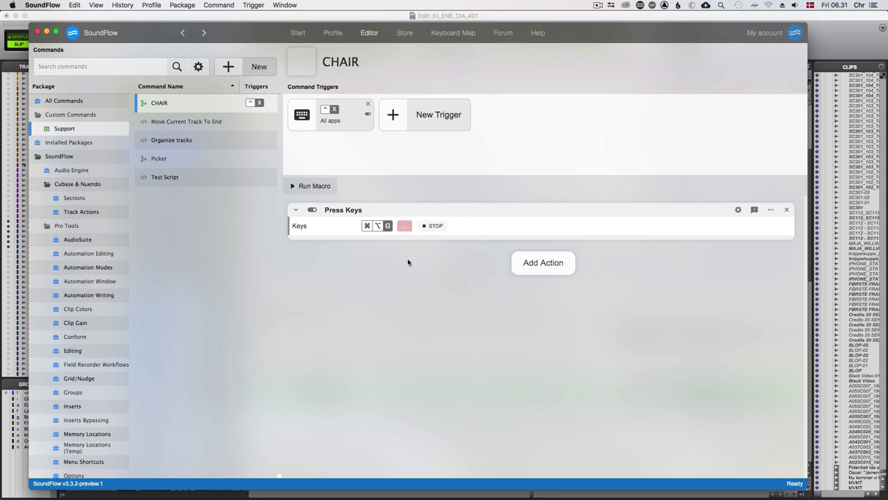
pyautogui.press('super+alt+shift+r')
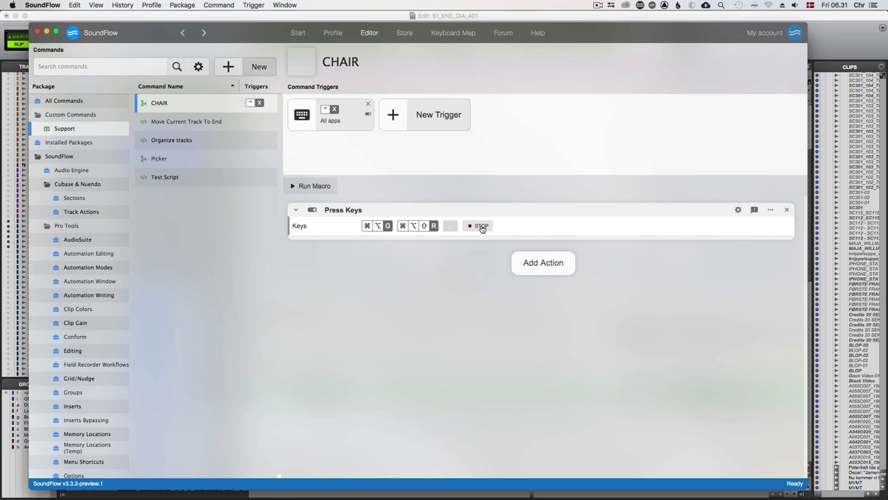
pyautogui.click(477, 225)
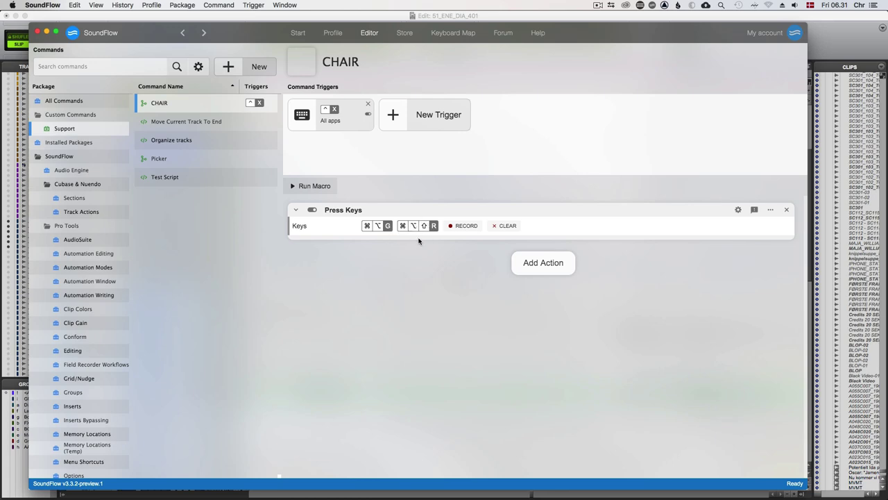
# - Open the [Line].grp-04 clip's name dialog in Pro Tools and cancel without changes
pyautogui.press('super+Tab')
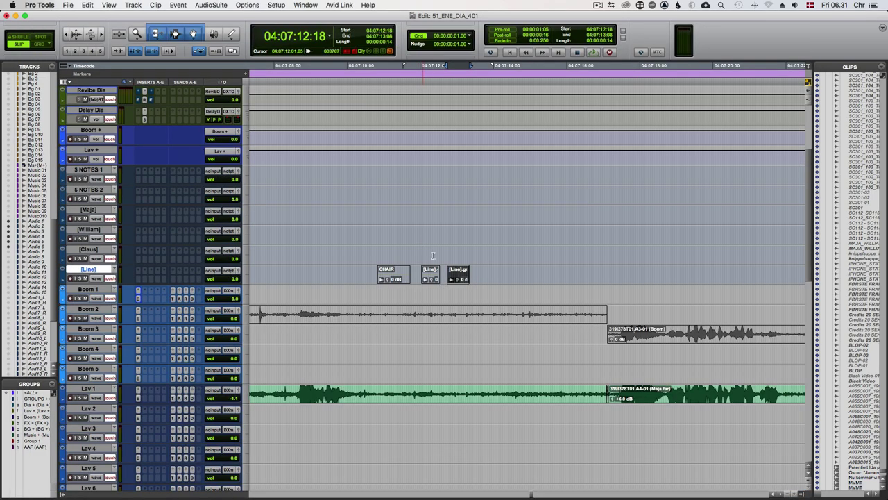
pyautogui.click(505, 271)
pyautogui.doubleClick(506, 270)
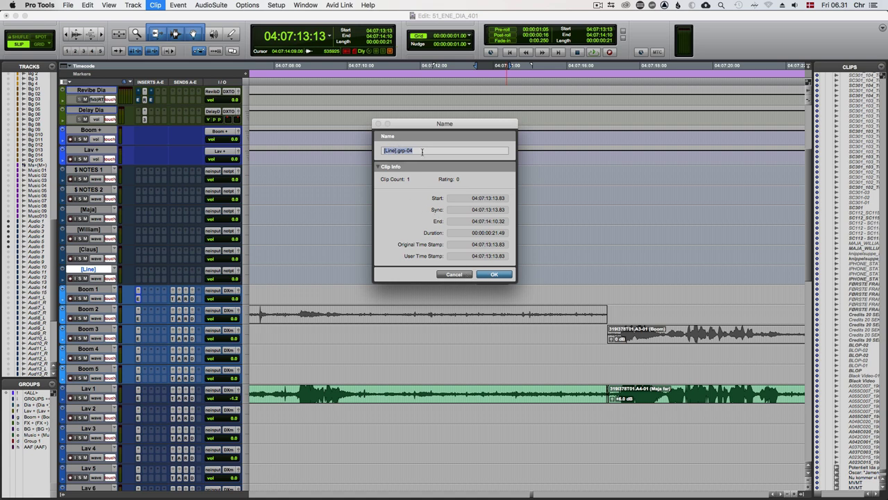
pyautogui.click(461, 274)
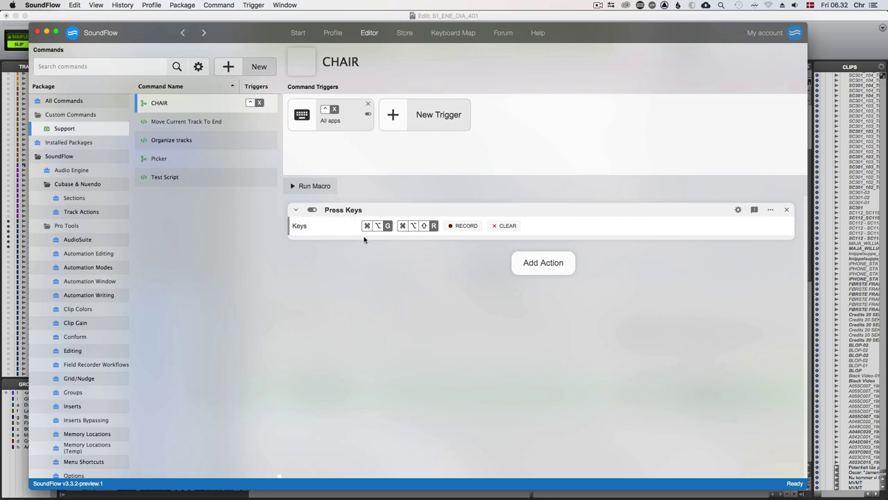
# - Add a Type Text action to CHAIR that types CHAIR
pyautogui.click(521, 262)
pyautogui.write('text')
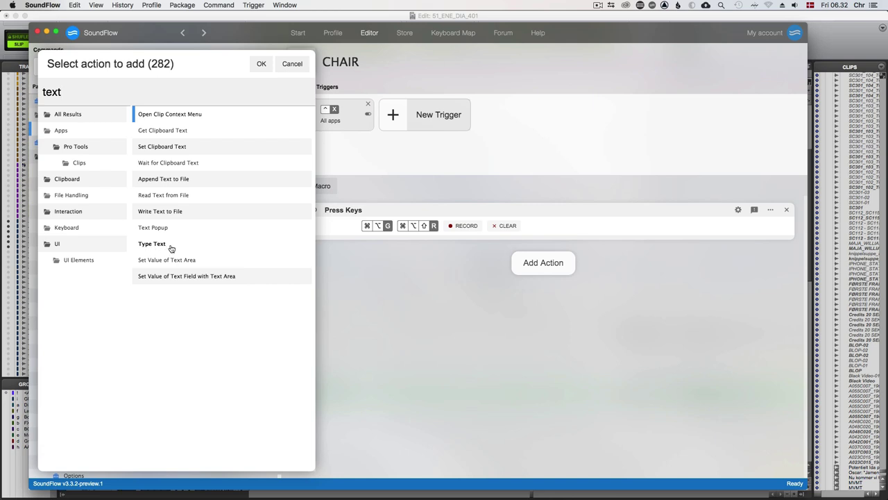
pyautogui.doubleClick(172, 244)
pyautogui.click(406, 268)
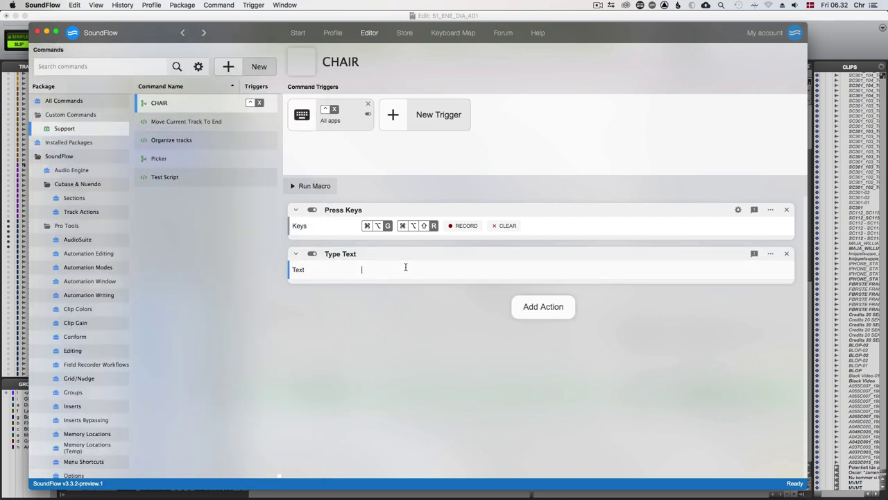
pyautogui.write('CHAIR')
pyautogui.click(407, 322)
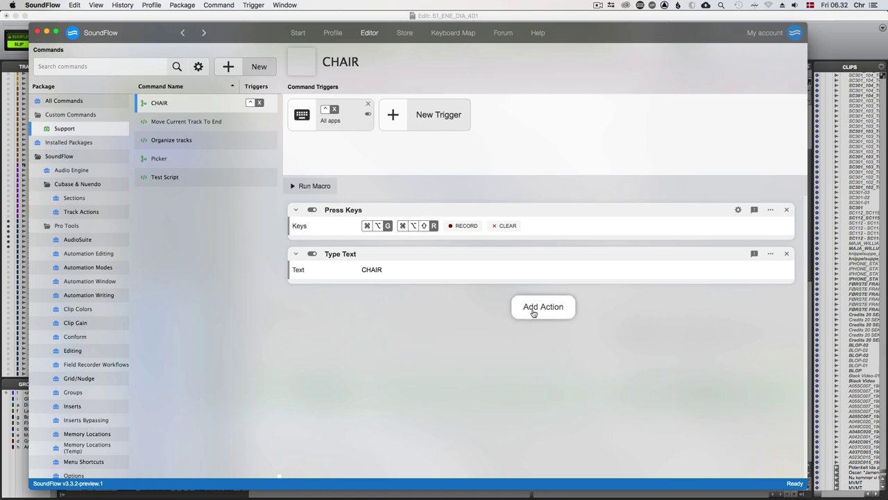
# - Add a final Press Keys action that sends Return
pyautogui.click(531, 312)
pyautogui.write('press keys')
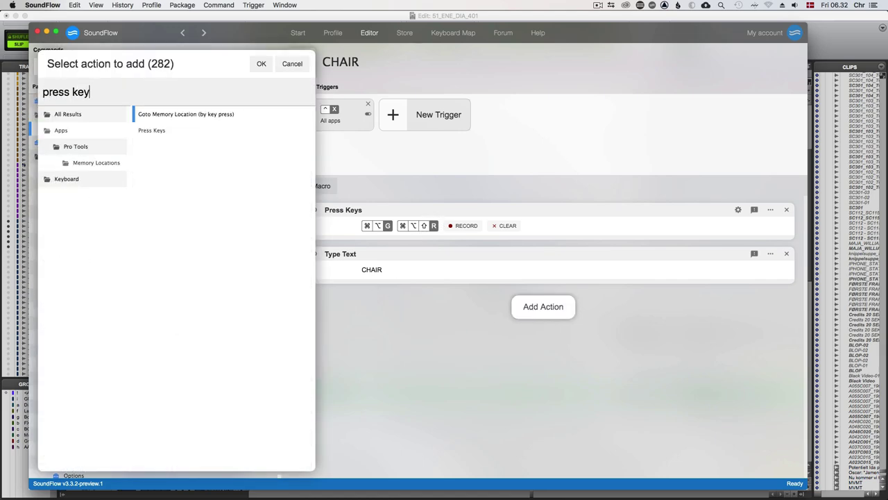
pyautogui.press('Return')
pyautogui.click(384, 313)
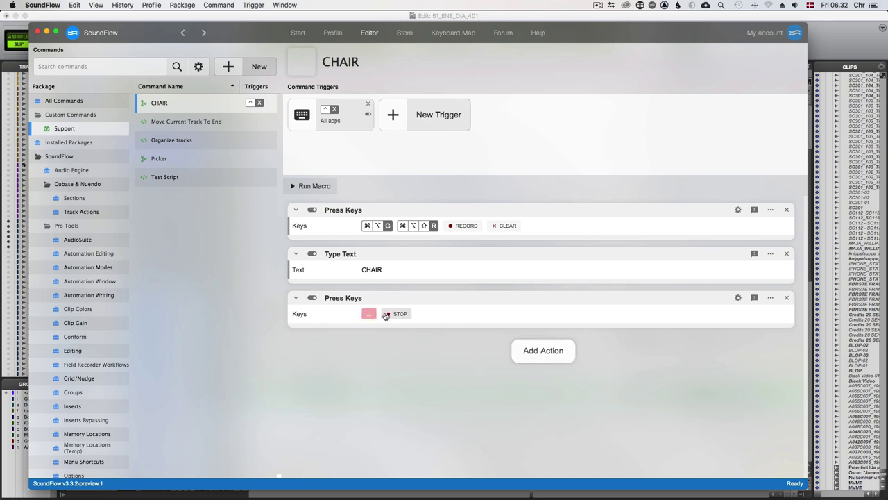
pyautogui.press('Return')
pyautogui.click(403, 315)
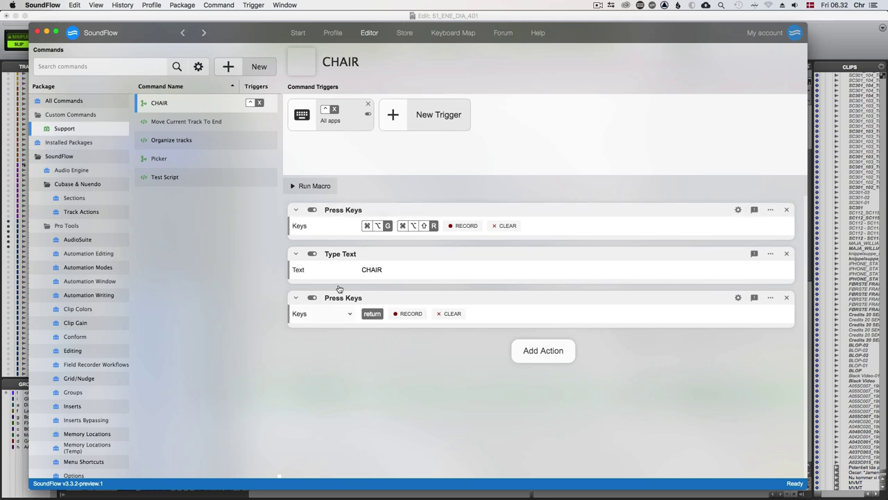
# - Run the CHAIR macro on a short [Line] range, then move the edit cursor further along
pyautogui.press('super+Tab')
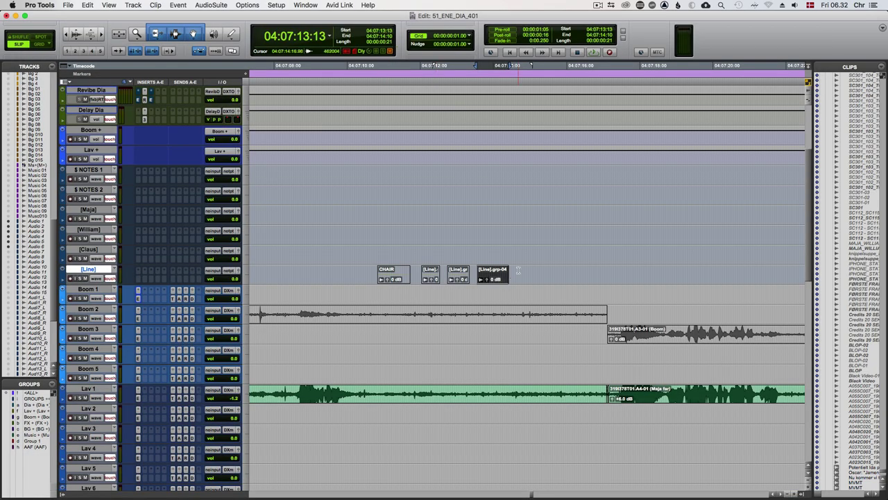
pyautogui.moveTo(518, 272); pyautogui.dragTo(541, 274)
pyautogui.hotkey('ctrl', 'shift', 'c')
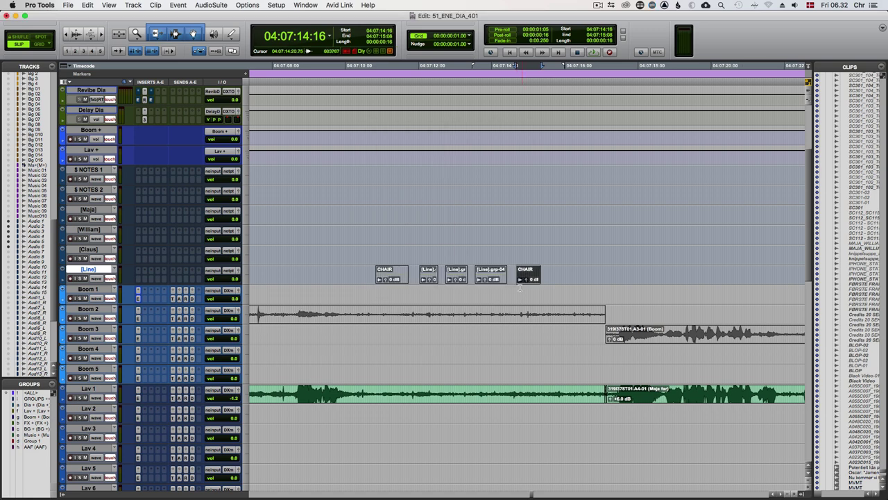
pyautogui.hscroll(2, 520, 288)
pyautogui.click(527, 276)
pyautogui.hscroll(3, 513, 278)
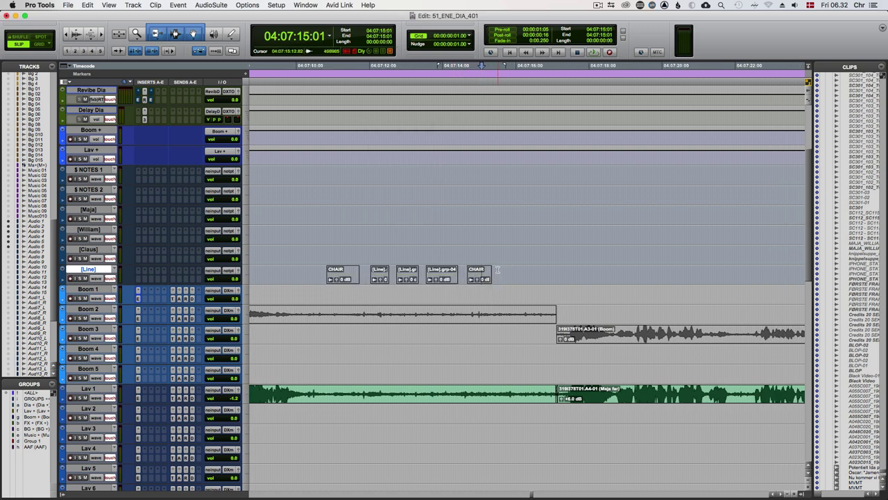
pyautogui.click(519, 281)
# - Switch back and forth between the SoundFlow editor and Pro Tools, ending in Pro Tools
pyautogui.press('super+Tab')
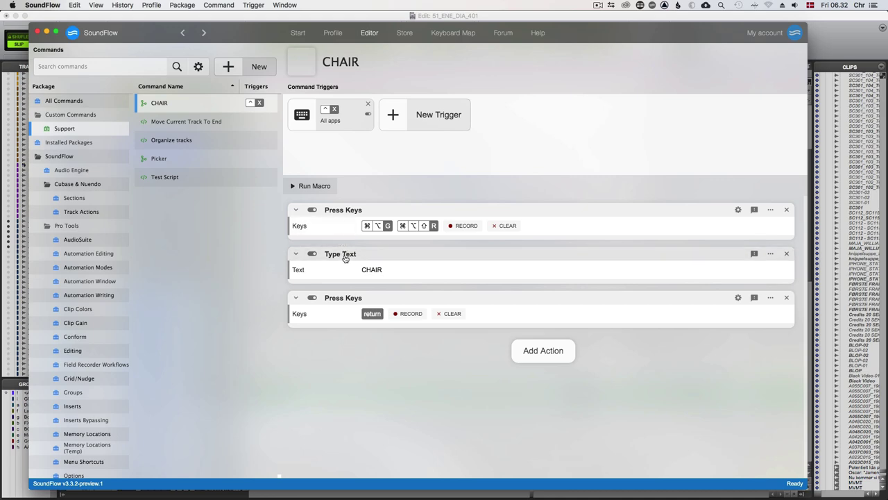
pyautogui.press('super+Tab')
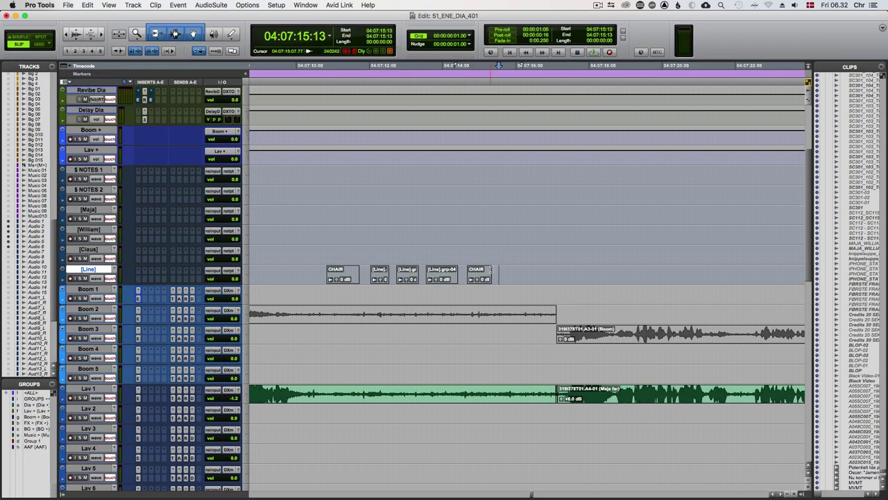
pyautogui.press('super+Tab')
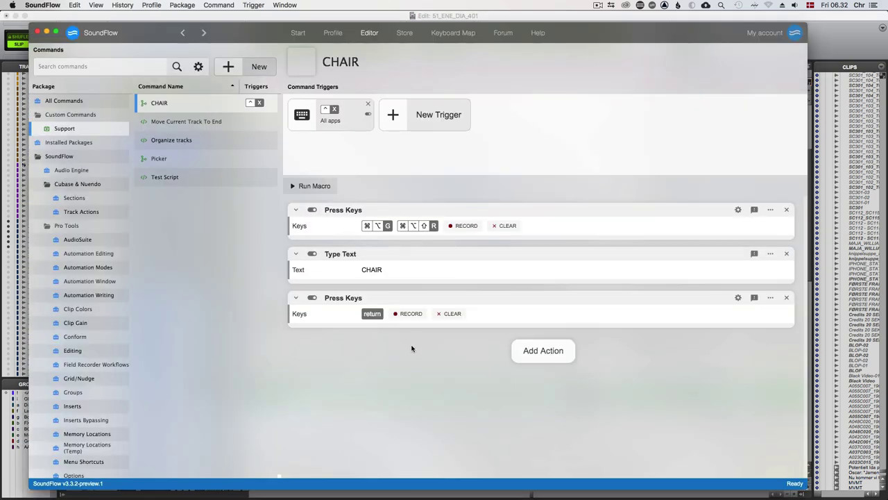
pyautogui.press('super+Tab')
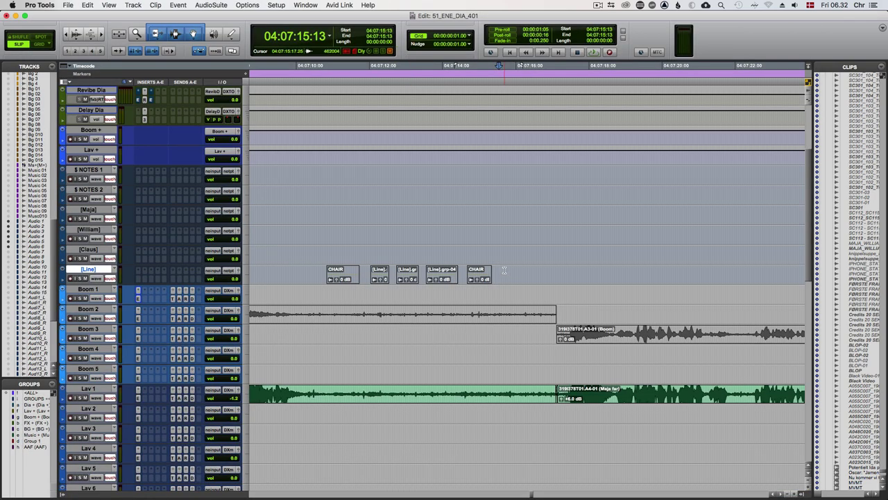
pyautogui.press('super+Tab')
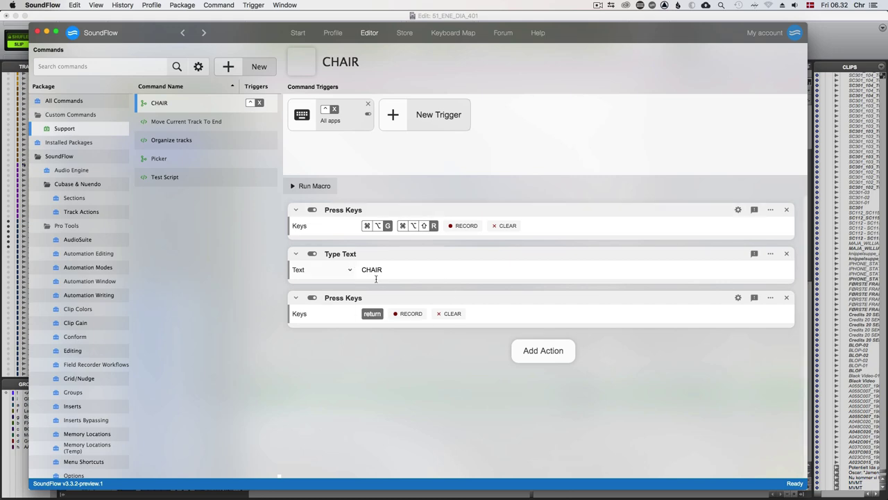
pyautogui.press('super+Tab')
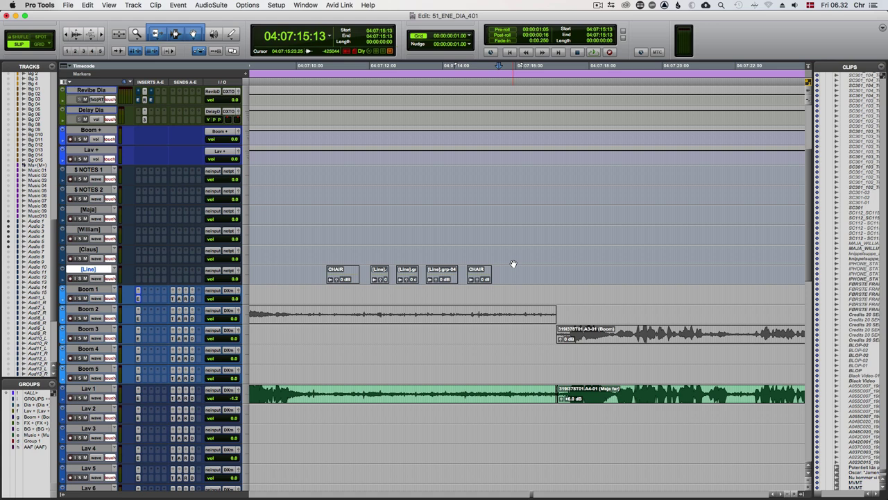
# - Make a ⌘⌥G test clip after CHAIR, cancel its name window, delete it, and return to SoundFlow
pyautogui.moveTo(499, 272); pyautogui.dragTo(522, 272)
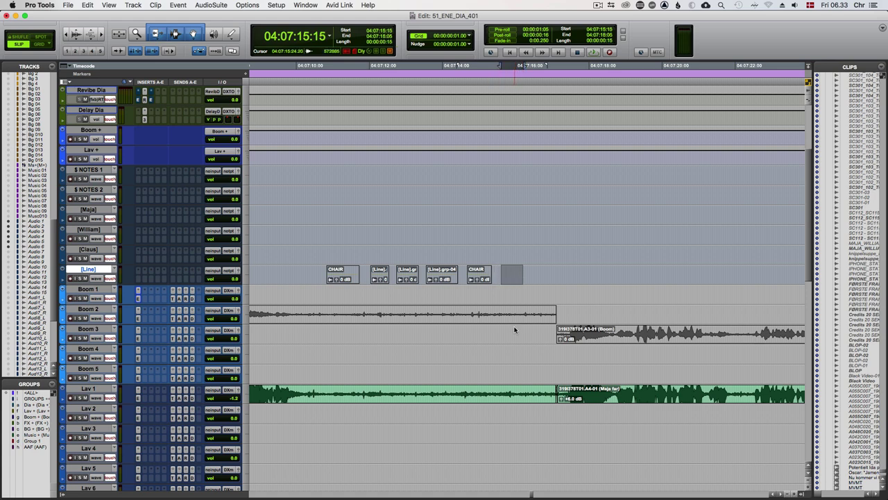
pyautogui.press('super+alt+g')
pyautogui.press('super+shift+r')
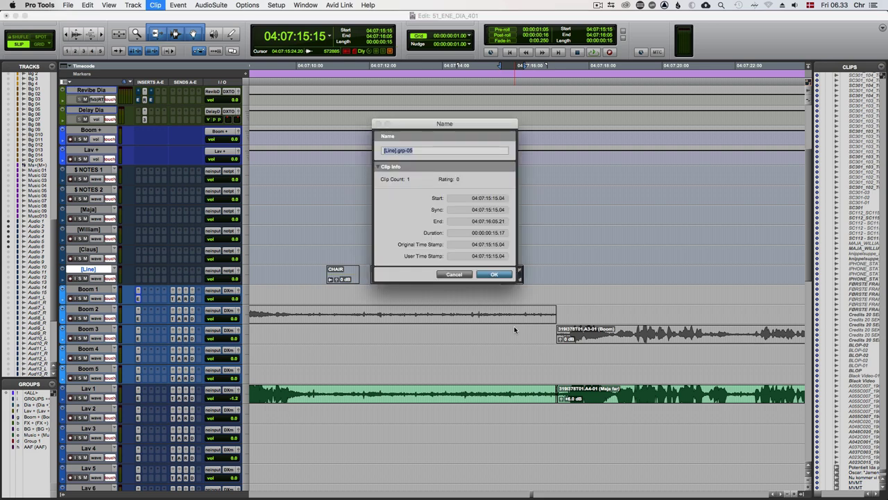
pyautogui.moveTo(462, 121); pyautogui.dragTo(400, 111)
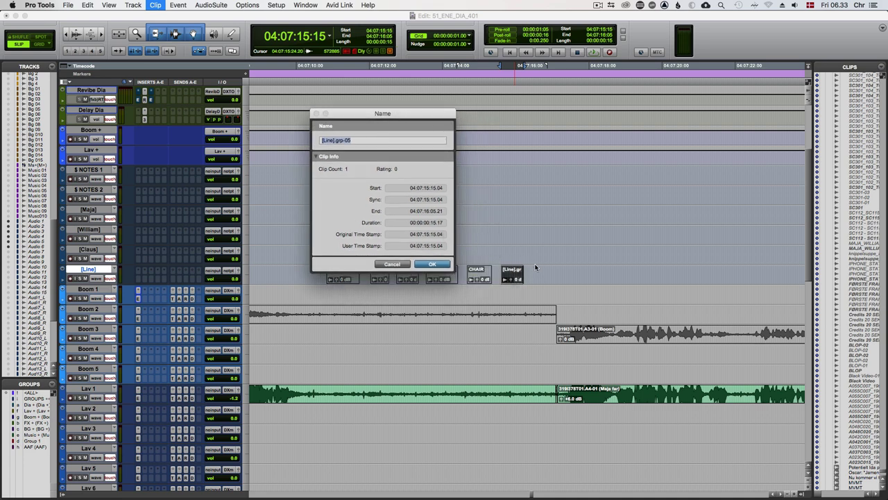
pyautogui.moveTo(397, 120); pyautogui.dragTo(396, 118)
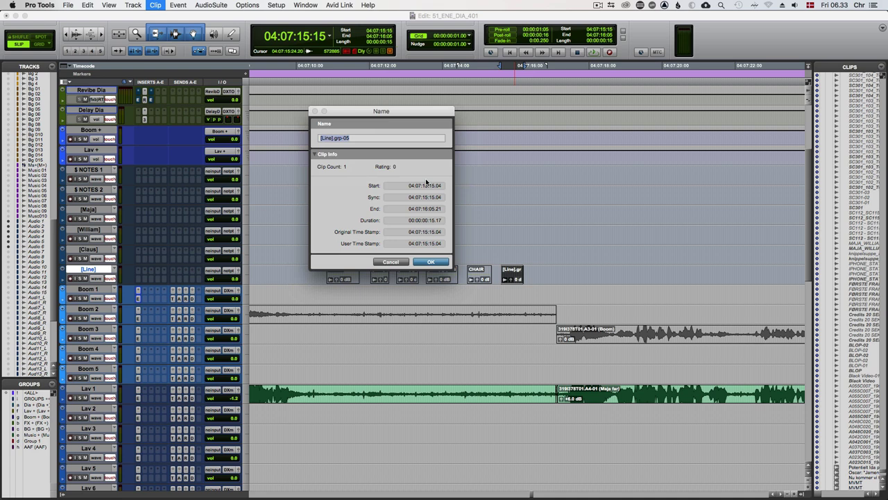
pyautogui.click(389, 263)
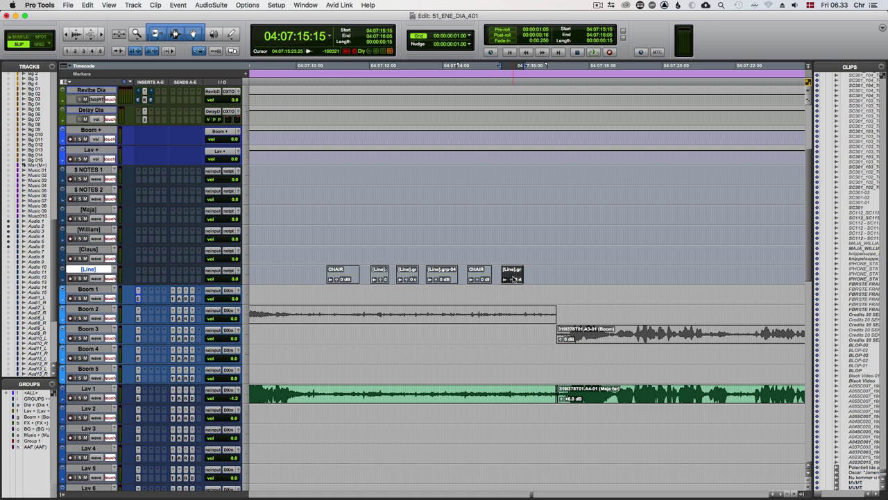
pyautogui.press('Delete')
pyautogui.press('super+Tab')
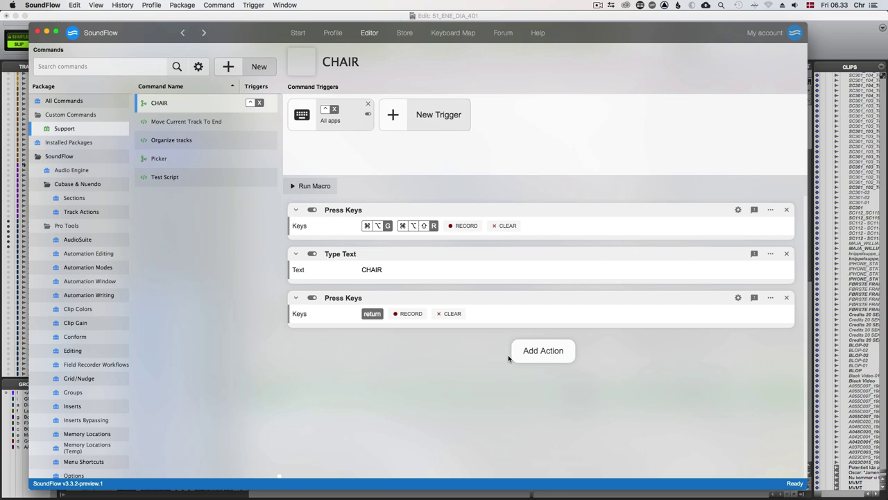
# - Add a Wait action as the CHAIR macro's second step with a 50 ms interval
pyautogui.click(529, 351)
pyautogui.write('wait')
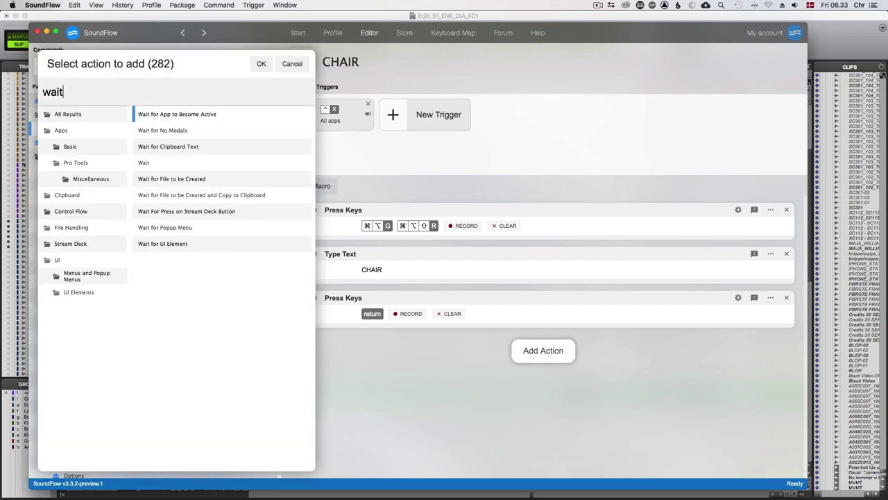
pyautogui.doubleClick(184, 165)
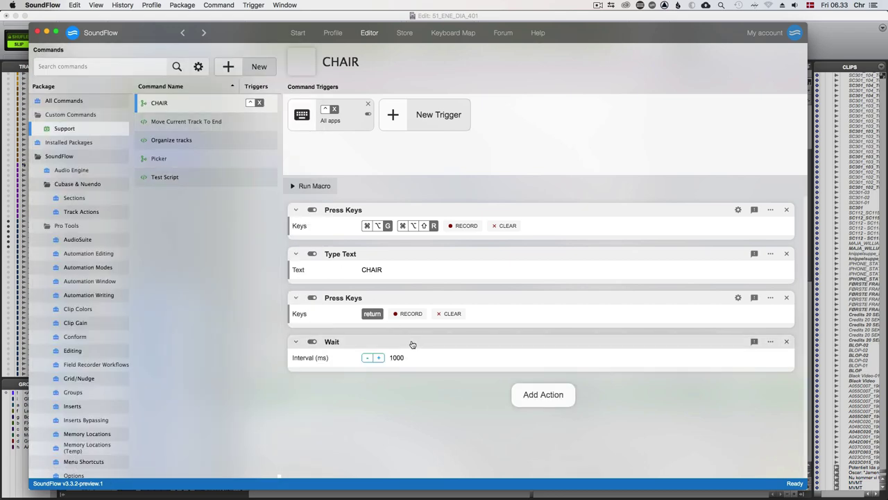
pyautogui.moveTo(412, 345); pyautogui.dragTo(403, 269)
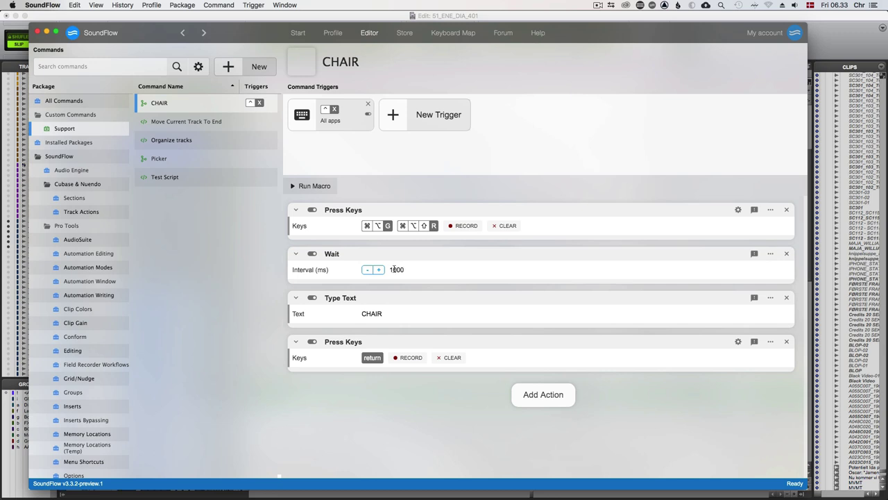
pyautogui.doubleClick(398, 268)
pyautogui.write('50')
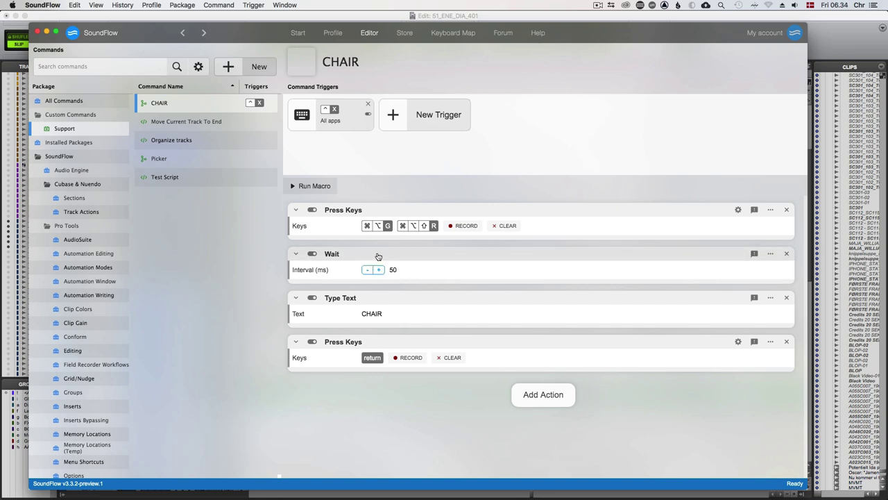
# - Replace the 50 ms Wait with a Wait for UI Element step placed second
pyautogui.click(786, 254)
pyautogui.click(542, 352)
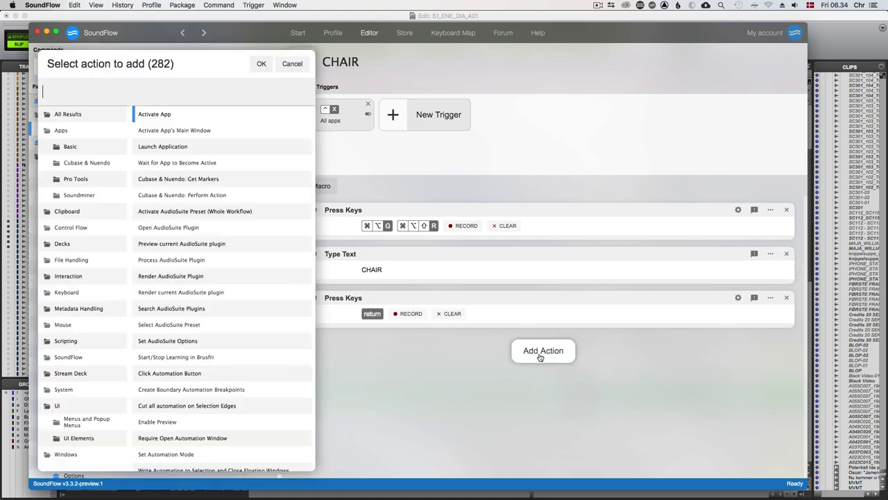
pyautogui.write('wait for')
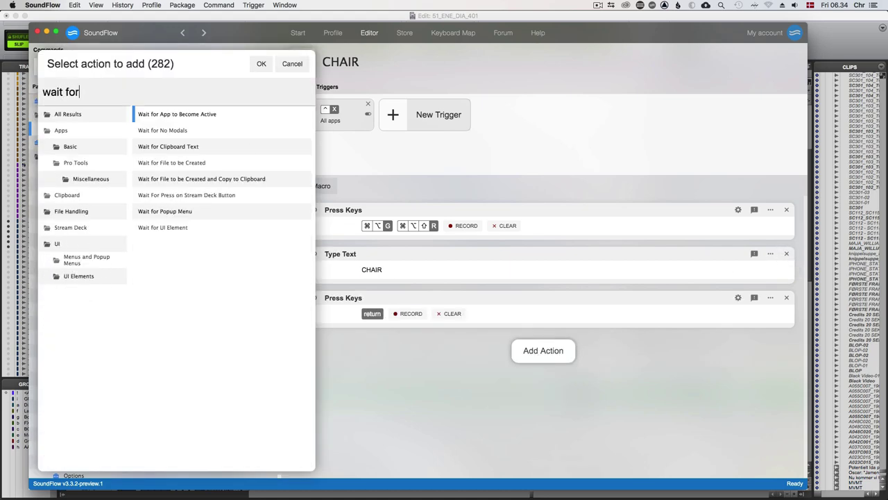
pyautogui.doubleClick(147, 227)
pyautogui.moveTo(390, 338); pyautogui.dragTo(394, 255)
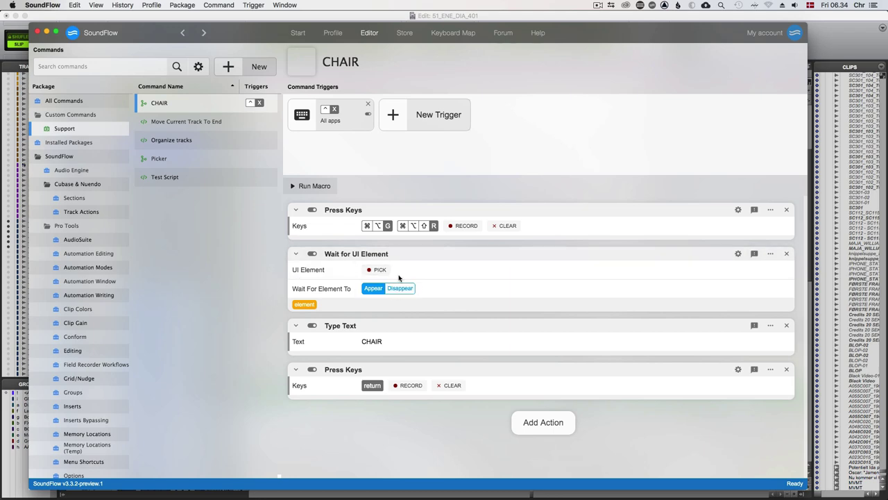
# - In Pro Tools, select the last CHAIR clip on the Line track and open Clip > Rename
pyautogui.press('super+Tab')
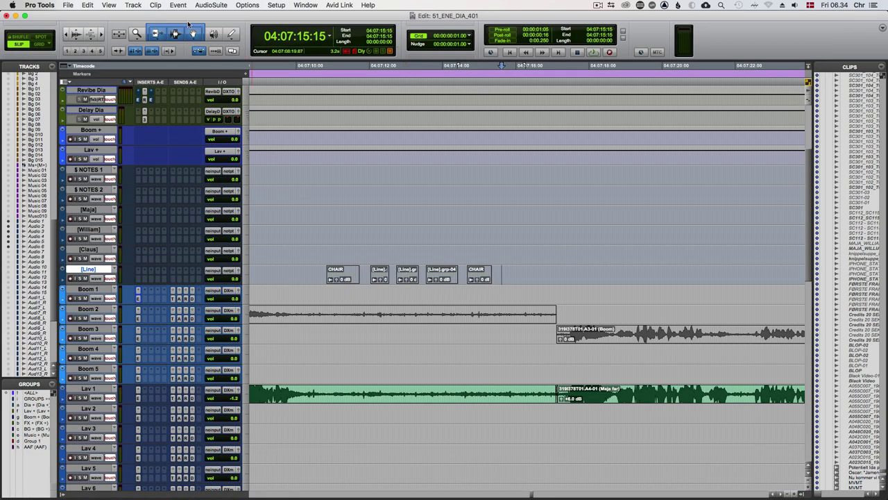
pyautogui.click(155, 6)
pyautogui.click(485, 302)
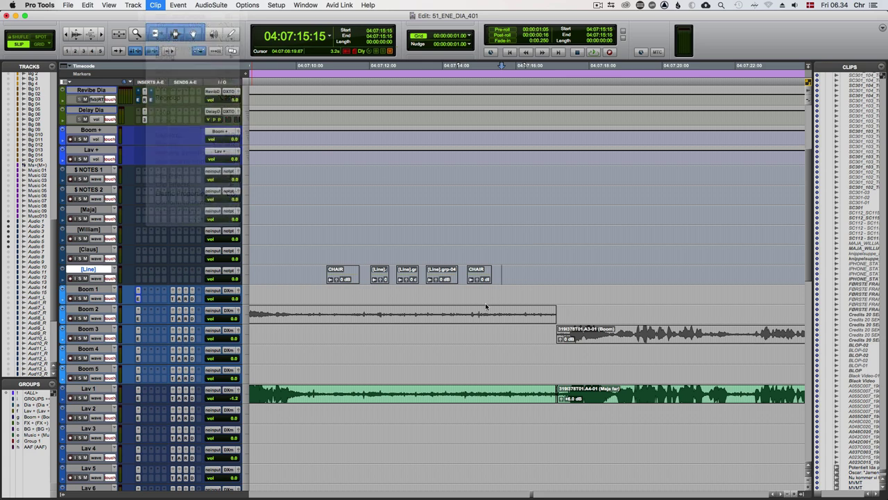
pyautogui.click(481, 278)
pyautogui.click(156, 6)
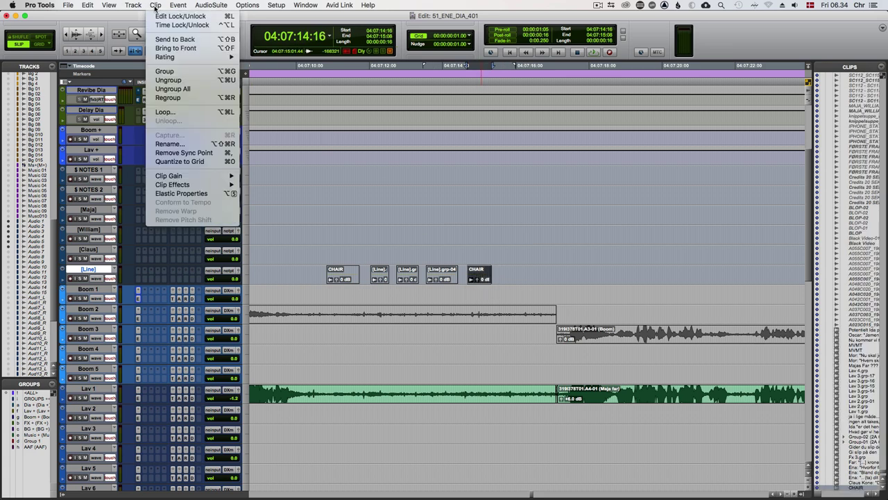
pyautogui.click(186, 145)
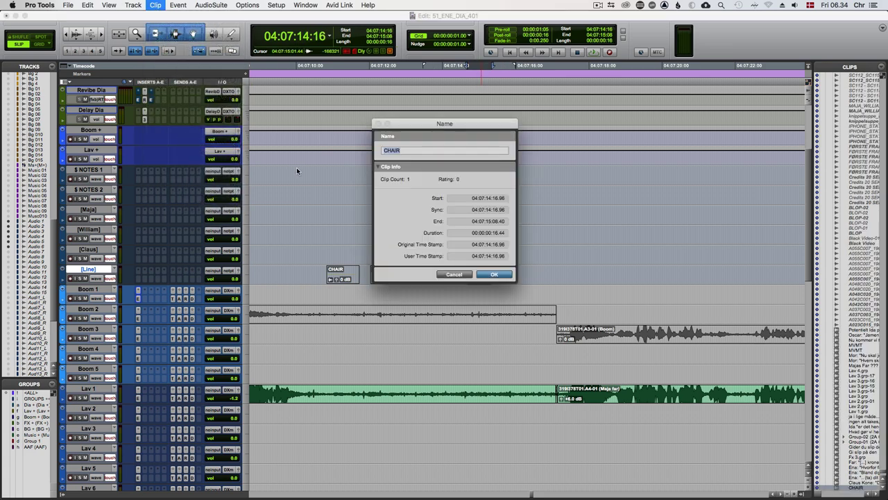
# - Pick Pro Tools' Name dialog as the wait step's target and set it to Appear
pyautogui.press('super+Tab')
pyautogui.click(276, 254)
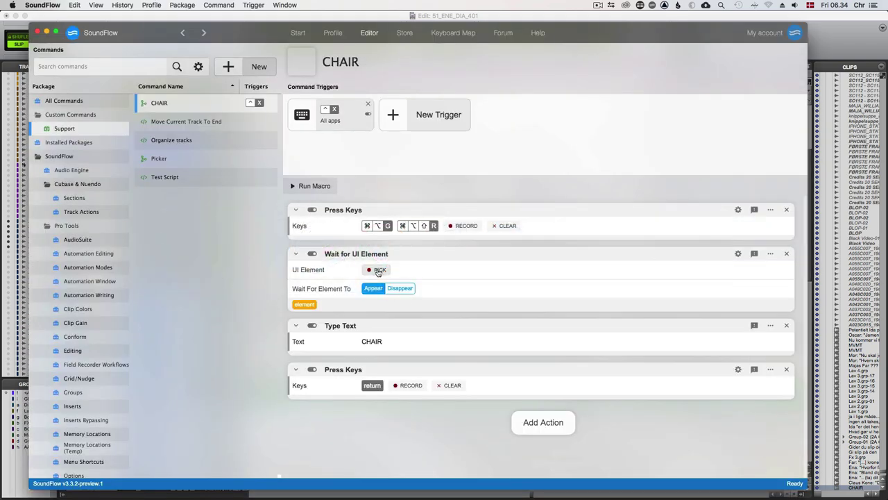
pyautogui.click(377, 272)
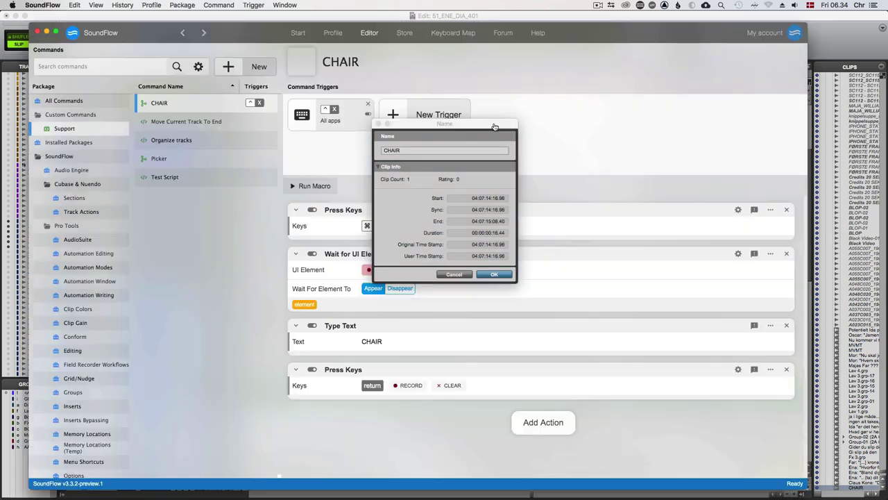
pyautogui.click(367, 287)
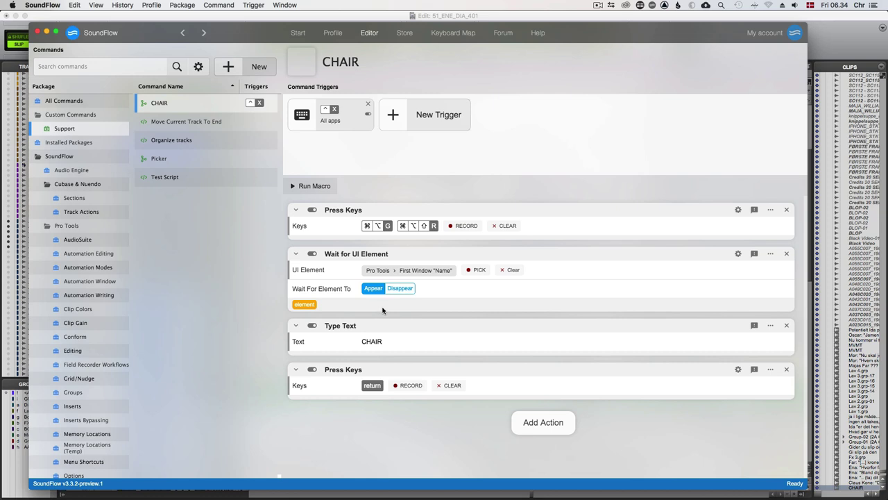
pyautogui.click(738, 253)
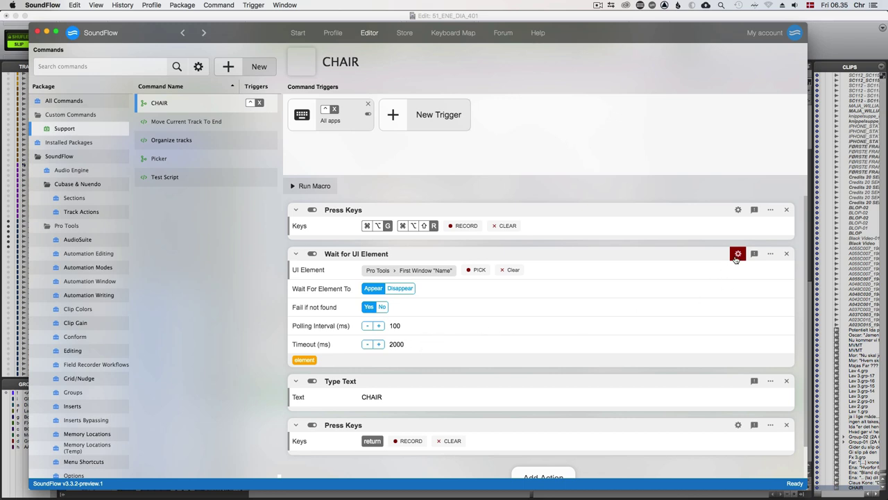
pyautogui.click(737, 254)
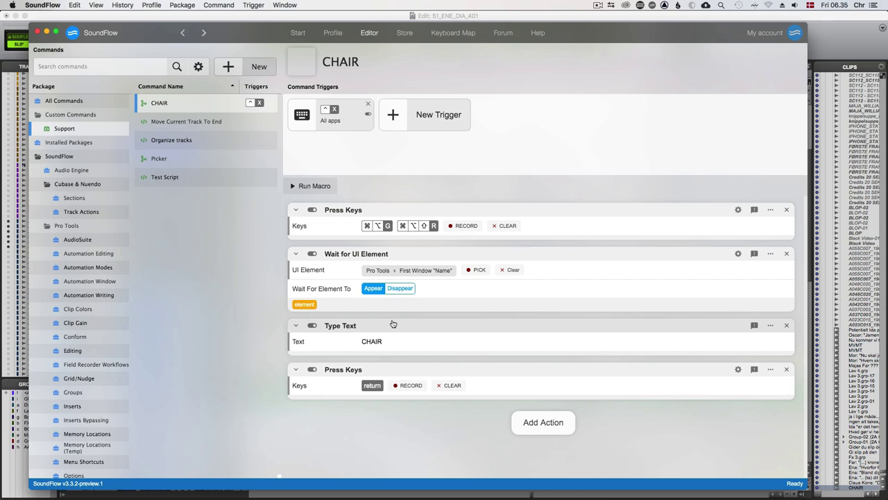
# - Trigger the CHAIR macro with Ctrl+X in Pro Tools, then return to the SoundFlow editor
pyautogui.hotkey('ctrl', 'x')
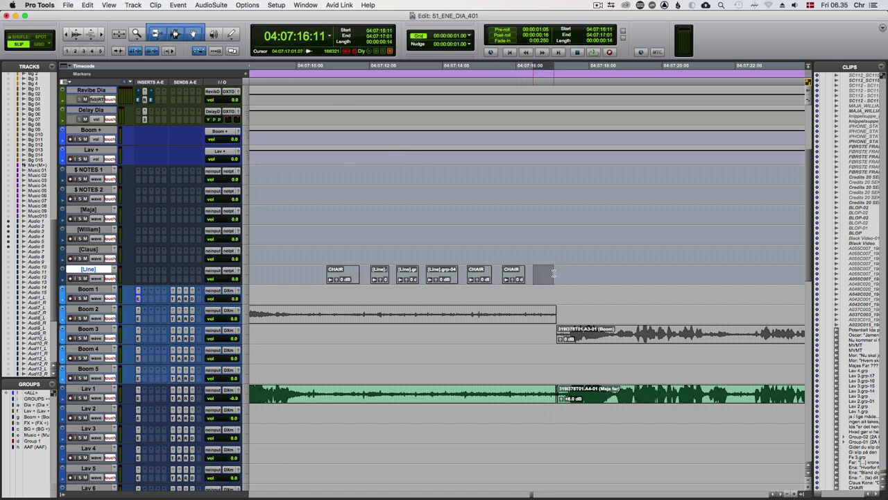
pyautogui.press('super+Tab')
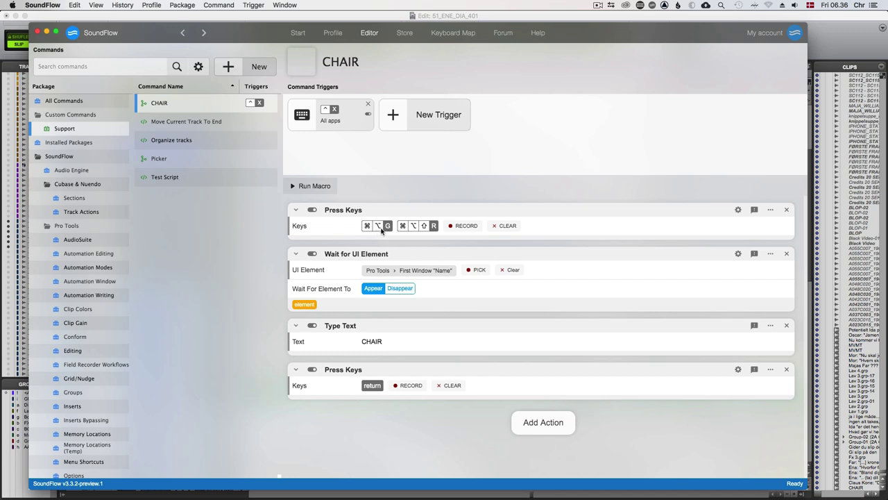
# - Group the empty region after the last CHAIR clip with Clip > Group
pyautogui.press('cmd+Tab')
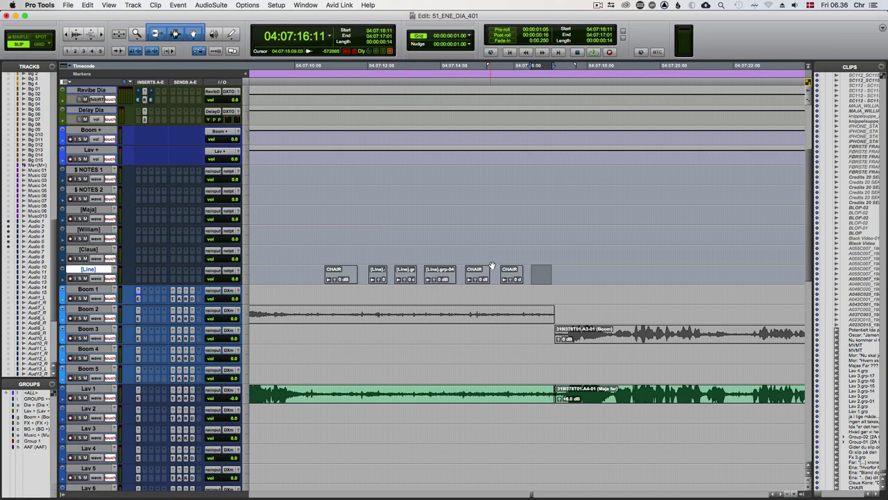
pyautogui.click(157, 6)
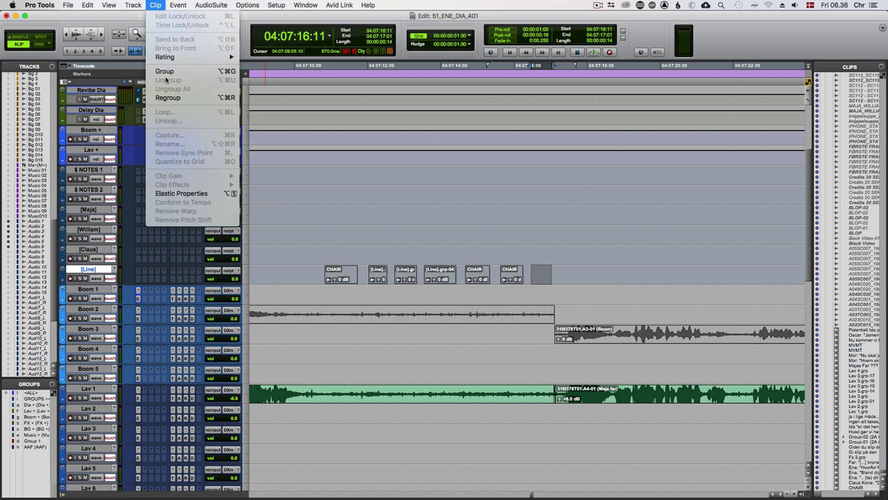
pyautogui.click(186, 72)
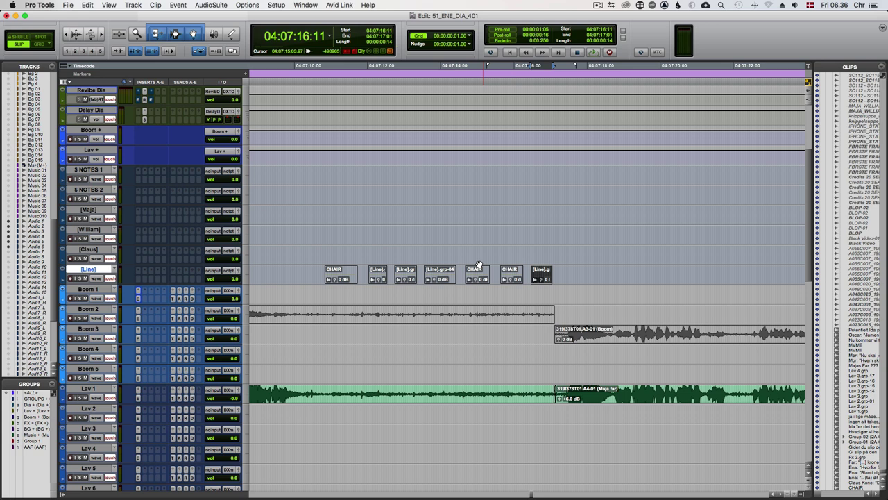
# - Add a Click Menu Item action and move it to the top of the CHAIR macro
pyautogui.press('super+Tab')
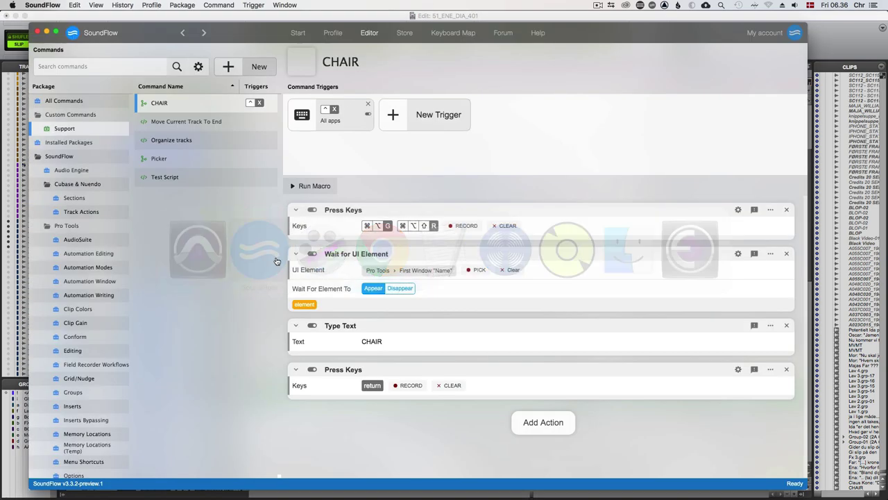
pyautogui.click(532, 422)
pyautogui.write('c')
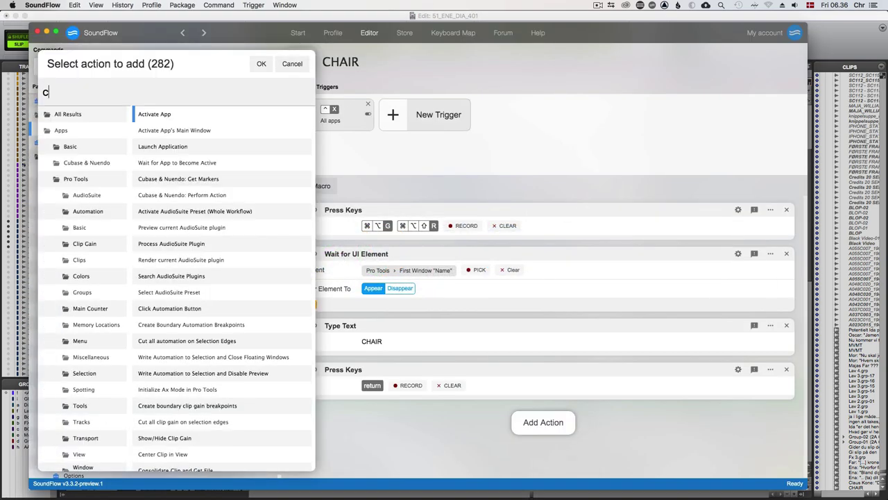
pyautogui.write('lick menu')
pyautogui.press('Down')
pyautogui.press('Down')
pyautogui.press('Return')
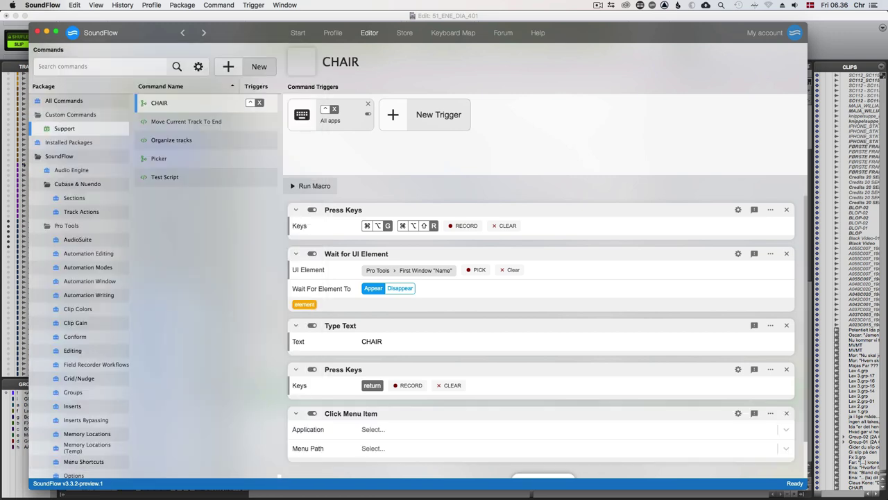
pyautogui.moveTo(391, 417); pyautogui.dragTo(386, 228)
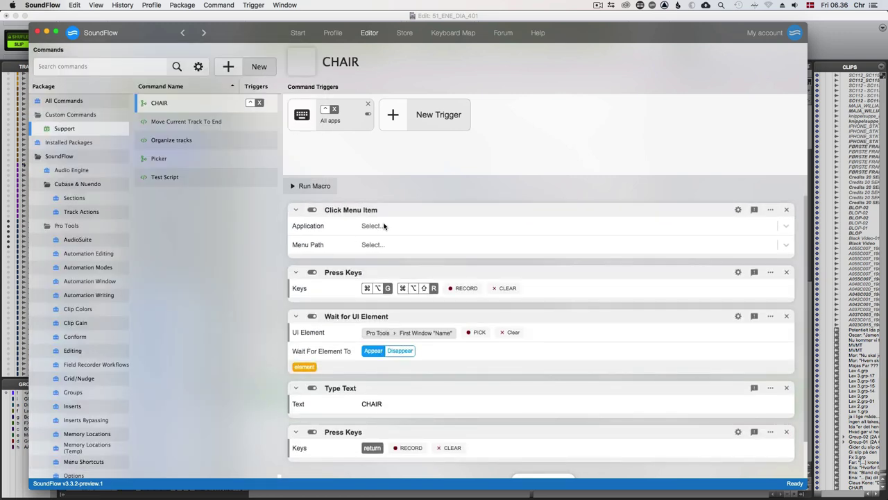
# - Set that step's application to Pro Tools 2019.10 and its menu path to Clip > Group
pyautogui.click(389, 226)
pyautogui.write('pro tool')
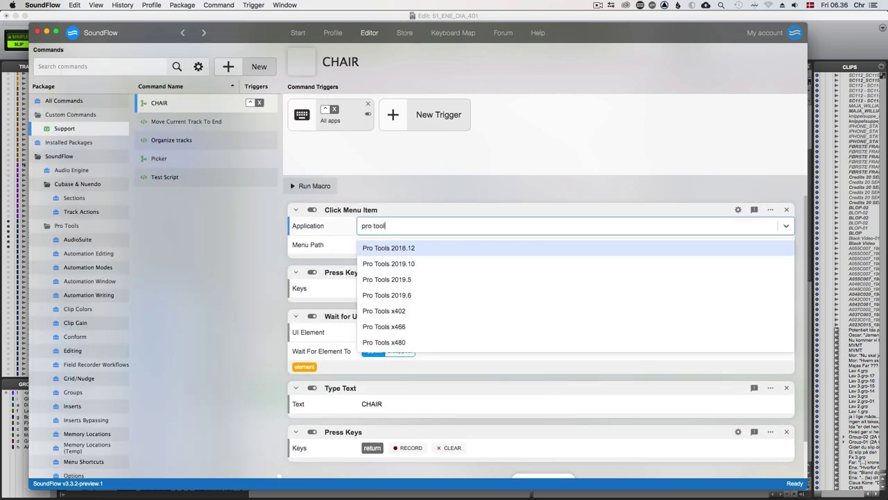
pyautogui.press('Down')
pyautogui.press('Down')
pyautogui.press('Up')
pyautogui.press('Return')
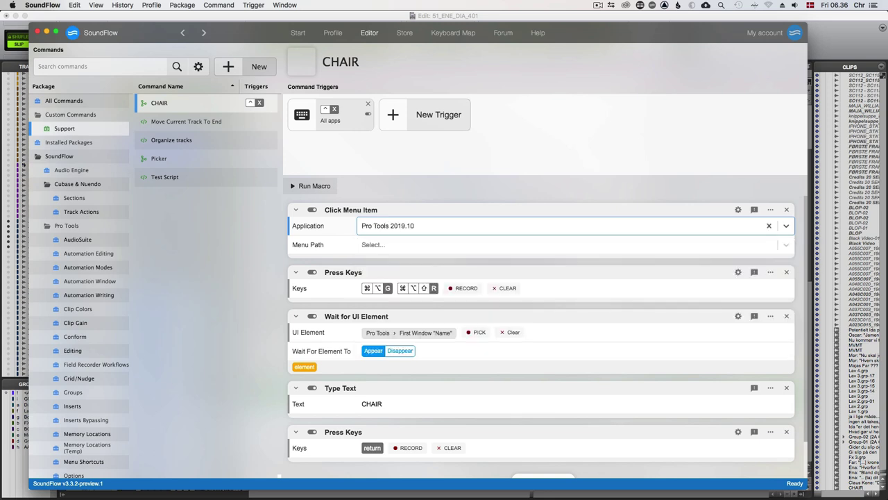
pyautogui.click(417, 245)
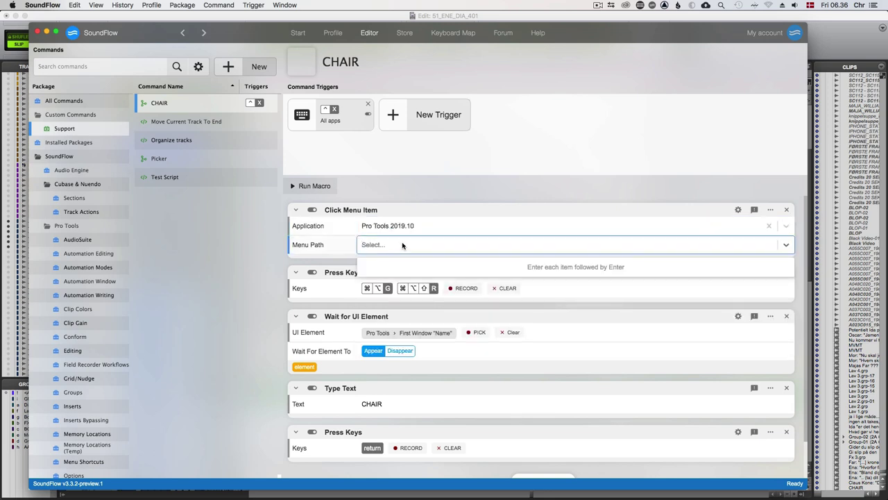
pyautogui.write('Clip')
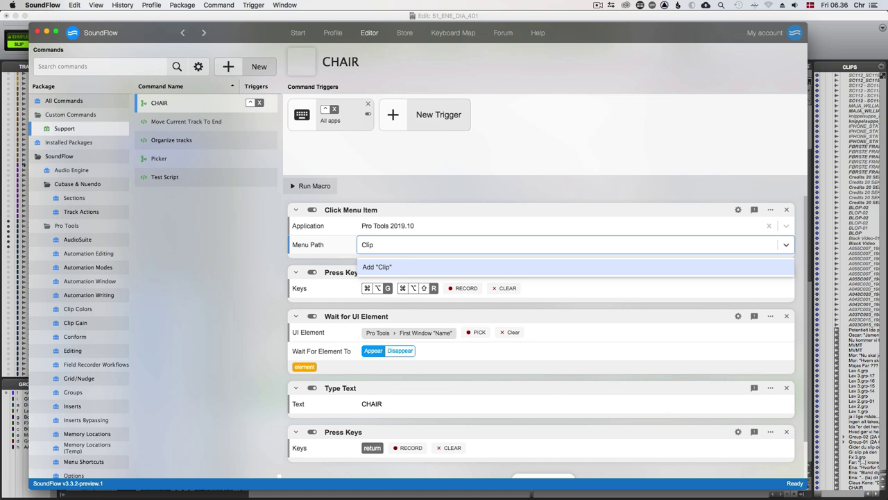
pyautogui.press('Return')
pyautogui.write('Group')
pyautogui.press('Return')
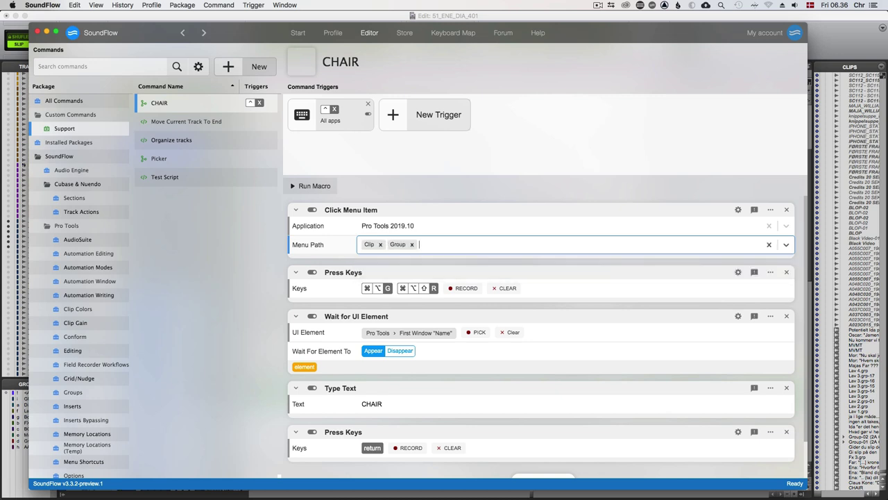
pyautogui.click(402, 198)
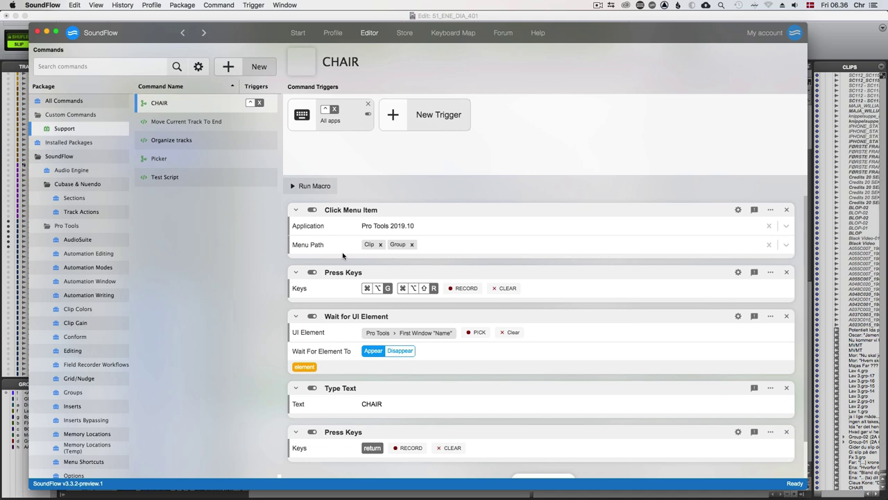
# - Select the last CHAIR clip in Pro Tools, check the Clip menu, then return to SoundFlow
pyautogui.press('super+Tab')
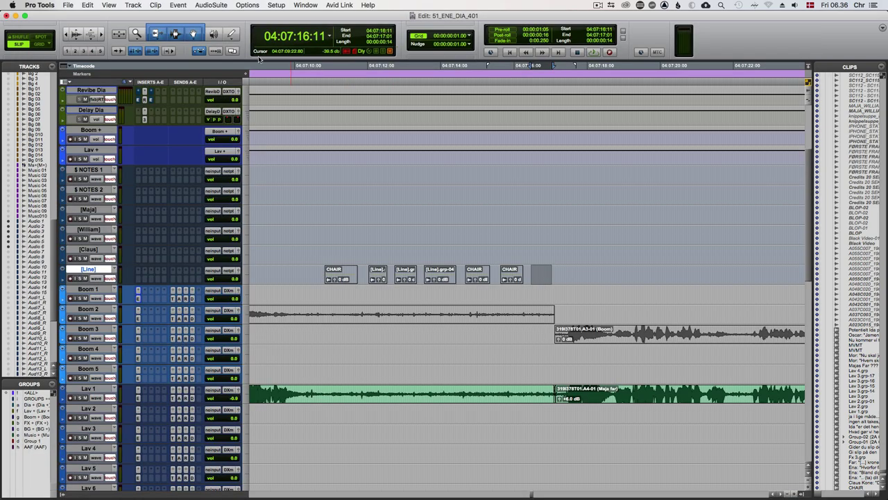
pyautogui.click(515, 280)
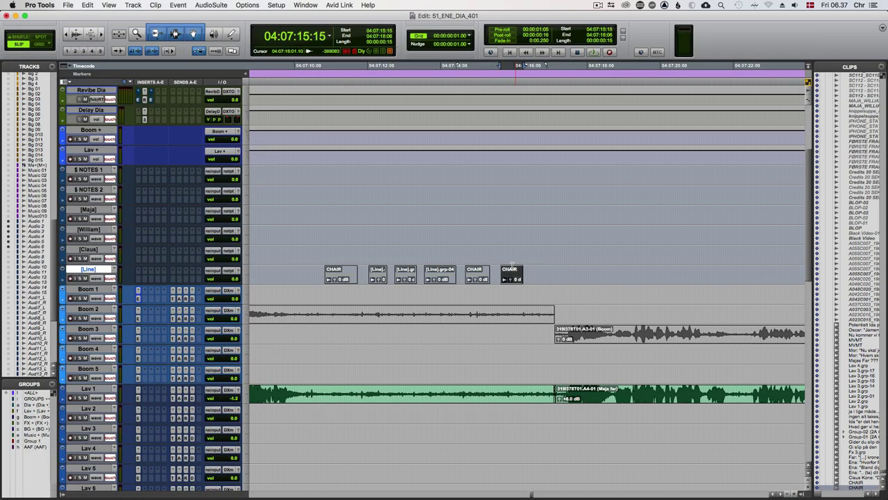
pyautogui.click(154, 6)
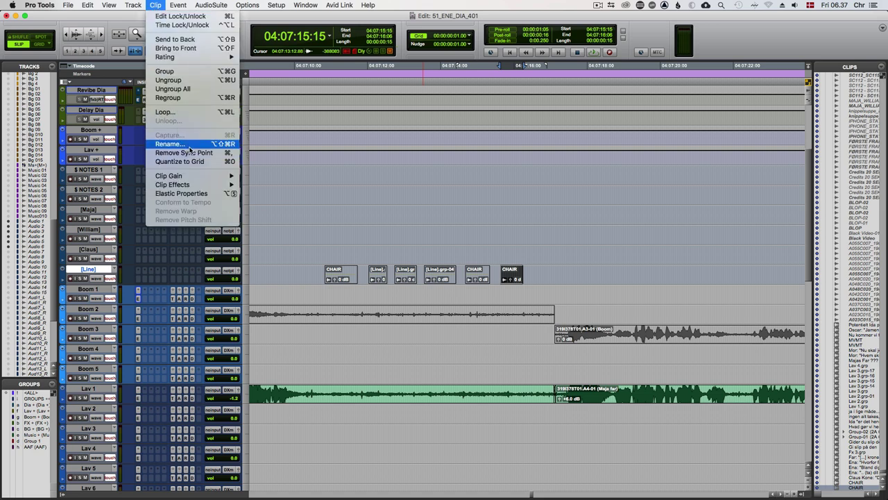
pyautogui.click(157, 5)
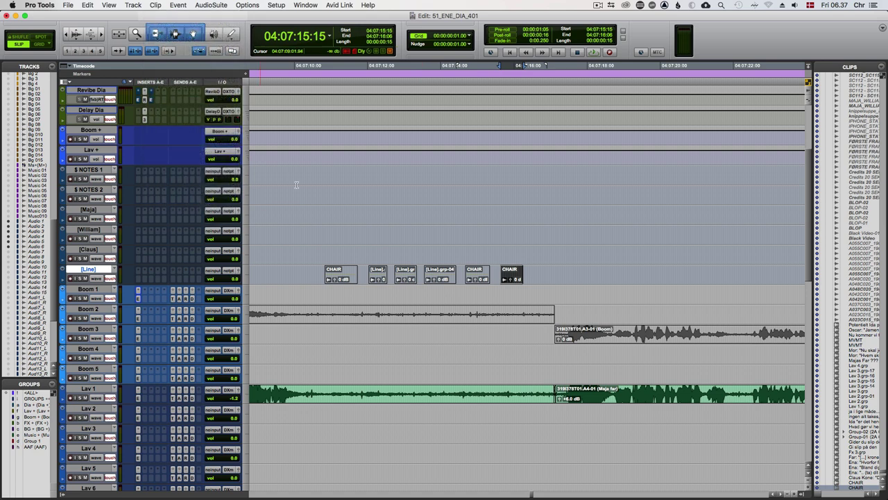
pyautogui.press('super+Tab')
# - Add a second Click Menu Item step under the first, targeting Pro Tools 2019.10
pyautogui.scroll(-1, 579, 458)
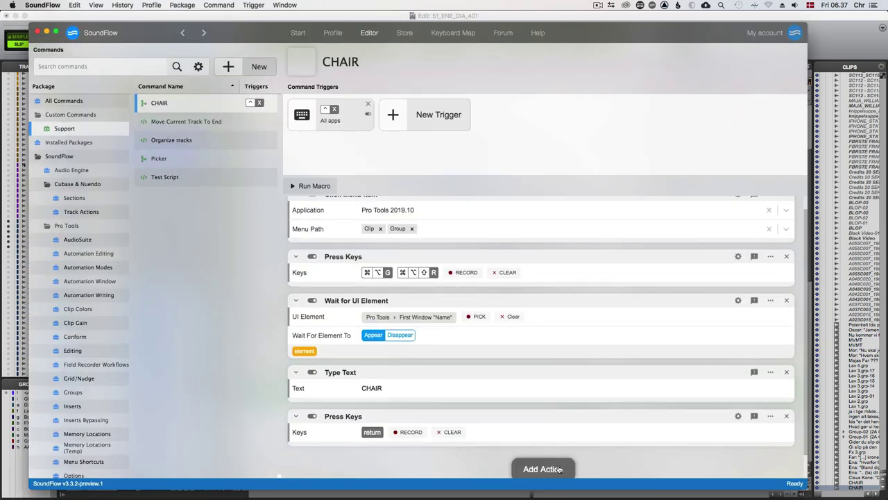
pyautogui.click(559, 469)
pyautogui.write('click menu item')
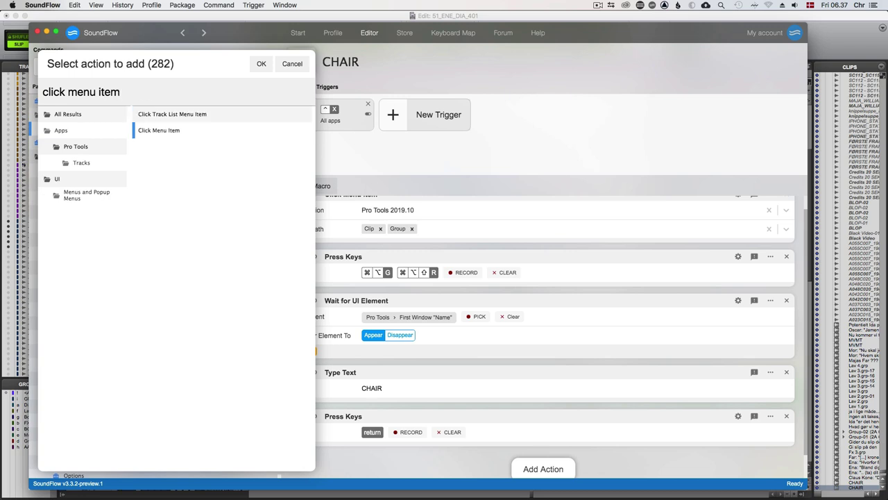
pyautogui.press('Return')
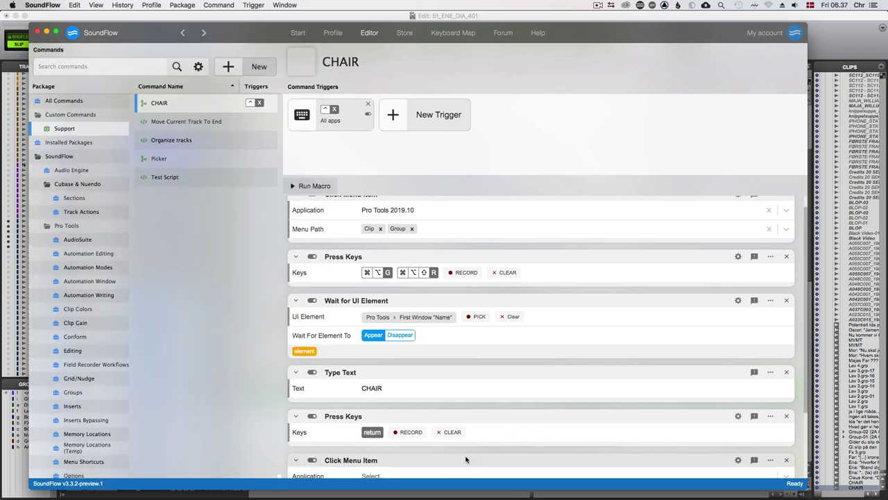
pyautogui.moveTo(465, 456); pyautogui.dragTo(465, 253)
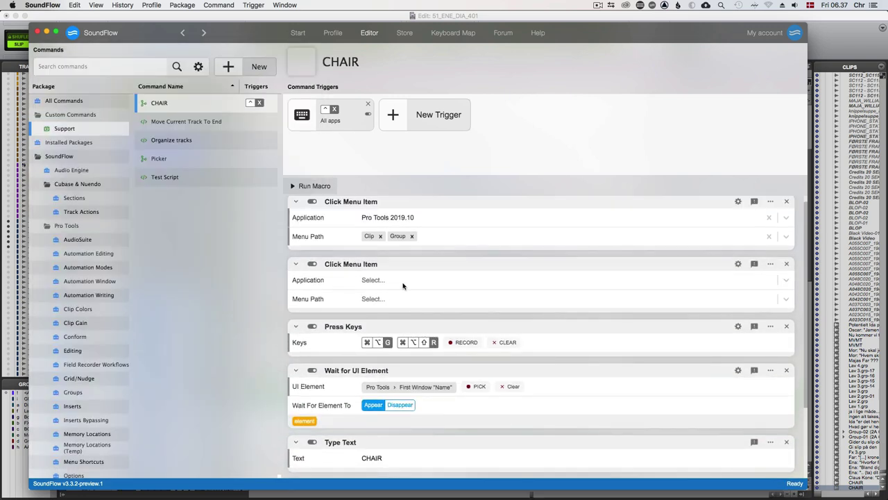
pyautogui.click(404, 280)
pyautogui.write('pro tools')
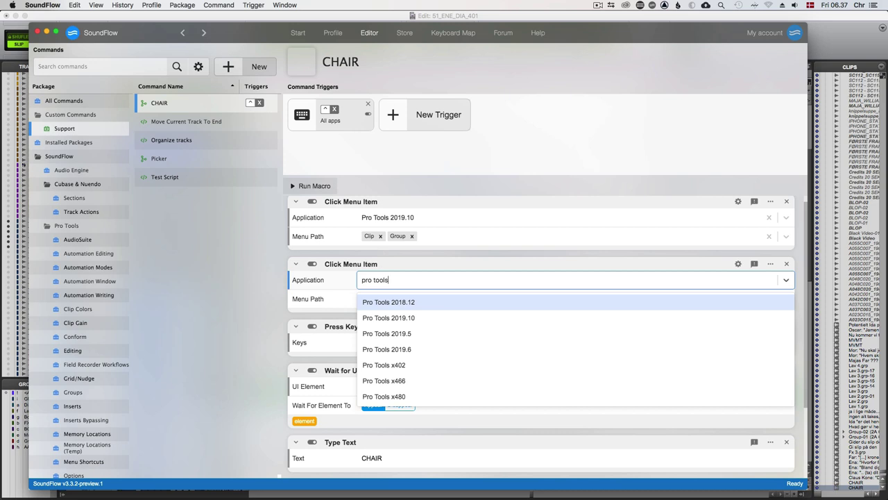
pyautogui.press('Down')
pyautogui.press('Return')
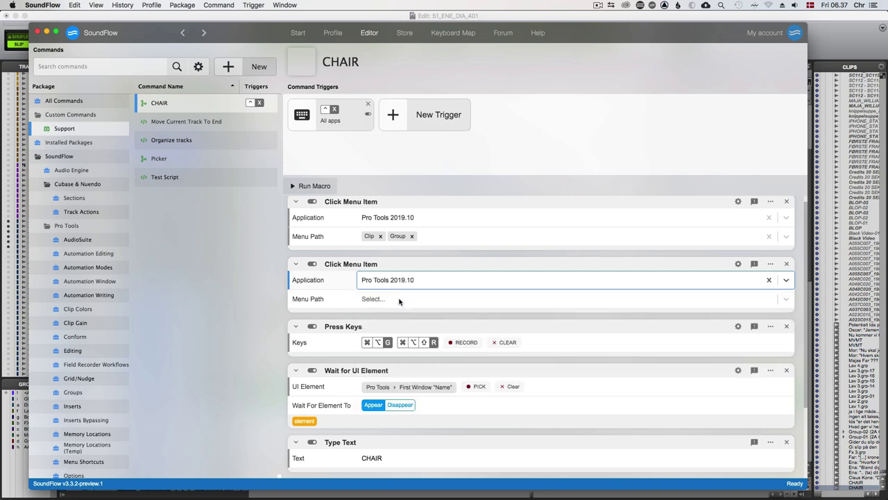
# - Set its menu path to Clip > Rename... and delete the old Press Keys step
pyautogui.click(399, 299)
pyautogui.write('Clip')
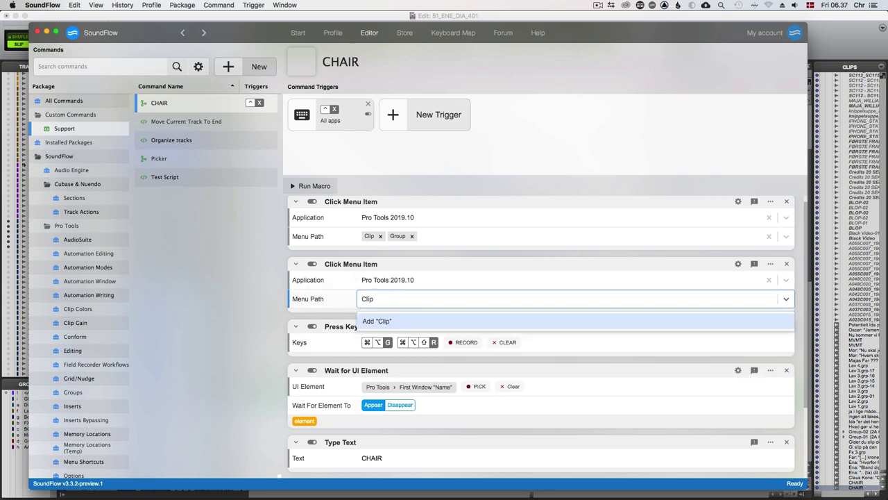
pyautogui.press('Return')
pyautogui.write('Rename')
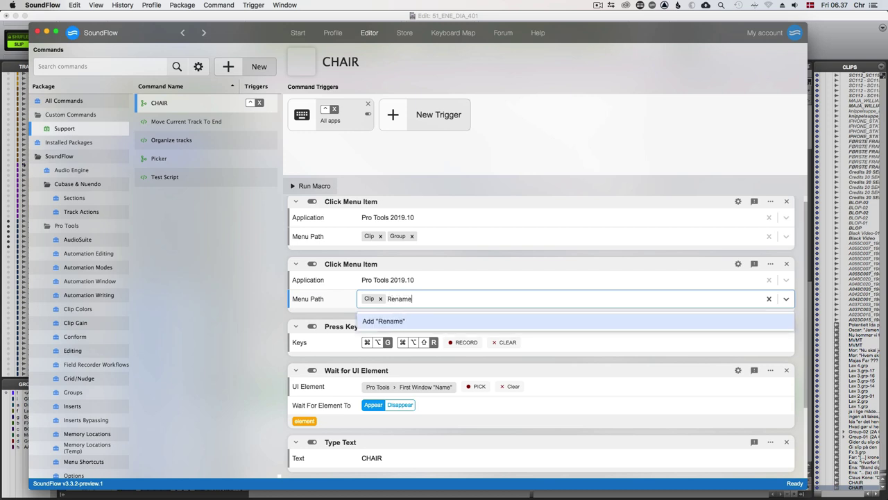
pyautogui.write('...')
pyautogui.press('Return')
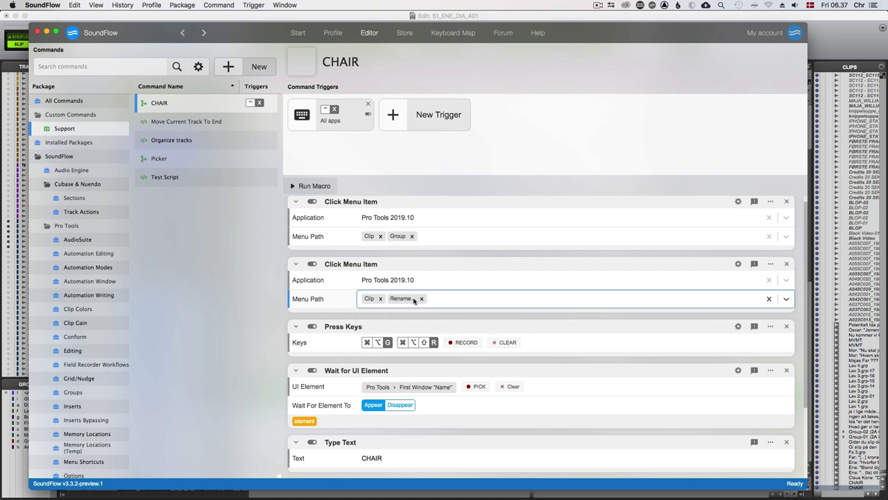
pyautogui.click(356, 316)
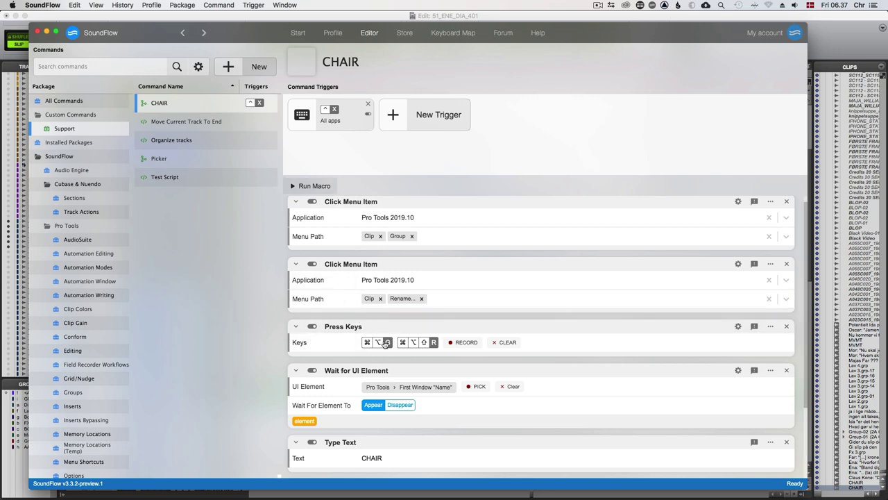
pyautogui.click(787, 326)
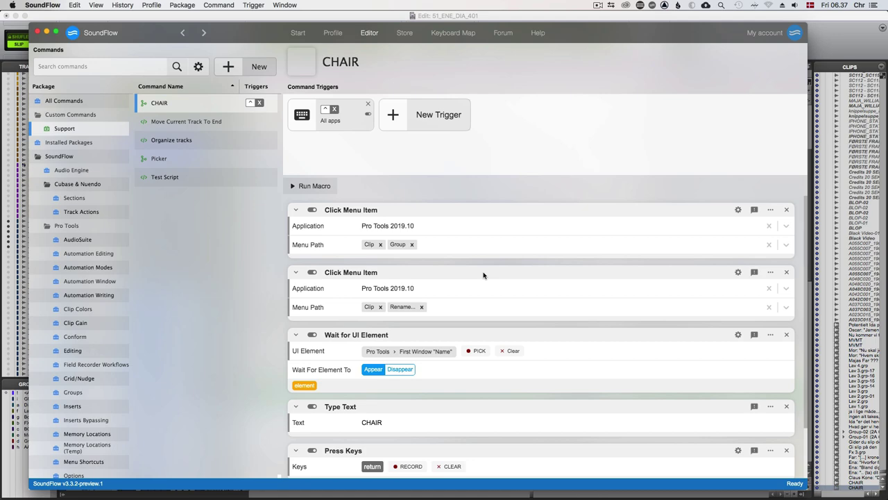
pyautogui.press('super+Tab')
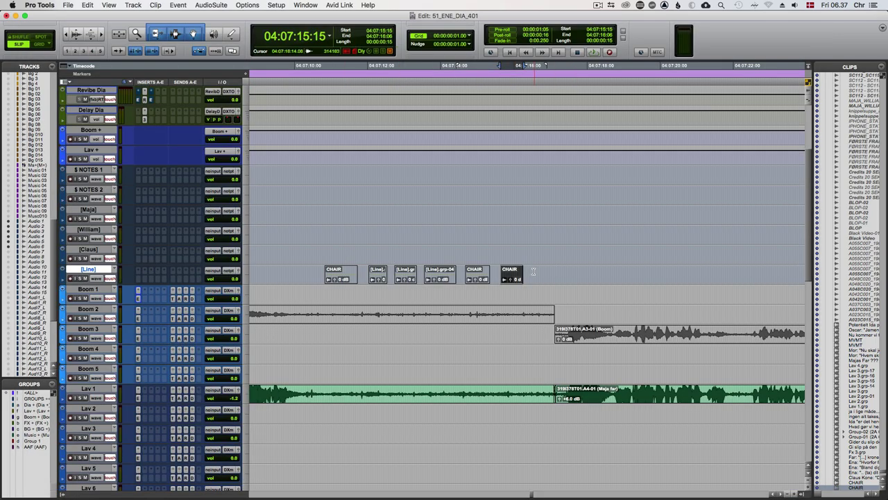
# - Step the selection into the next gap on [Line] and run the CHAIR macro there
pyautogui.press('KP_Add')
pyautogui.press('KP_Add')
pyautogui.press('KP_Add')
pyautogui.press('KP_Add')
pyautogui.press('KP_Add')
pyautogui.press('KP_Add')
pyautogui.press('KP_Add')
pyautogui.press('KP_Add')
pyautogui.press('KP_Add')
pyautogui.press('KP_Add')
pyautogui.press('KP_Add')
pyautogui.press('KP_Add')
pyautogui.press('KP_Add')
pyautogui.press('KP_Add')
pyautogui.press('KP_Add')
pyautogui.press('KP_Add')
pyautogui.press('KP_Add')
pyautogui.press('KP_Add')
pyautogui.press('KP_Add')
pyautogui.press('KP_Add')
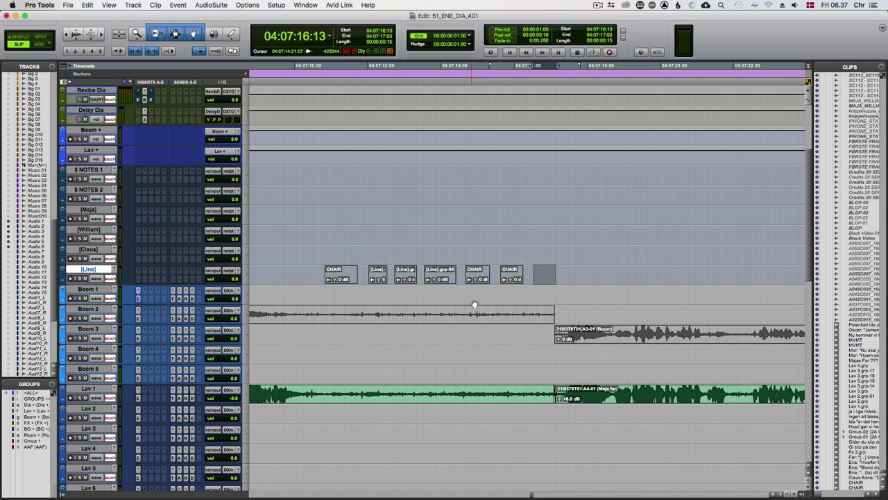
pyautogui.press('super+v')
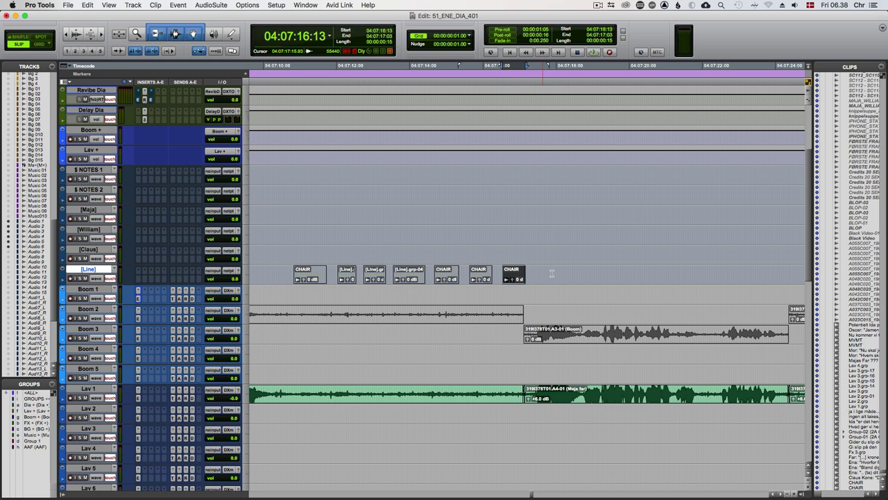
pyautogui.click(536, 272)
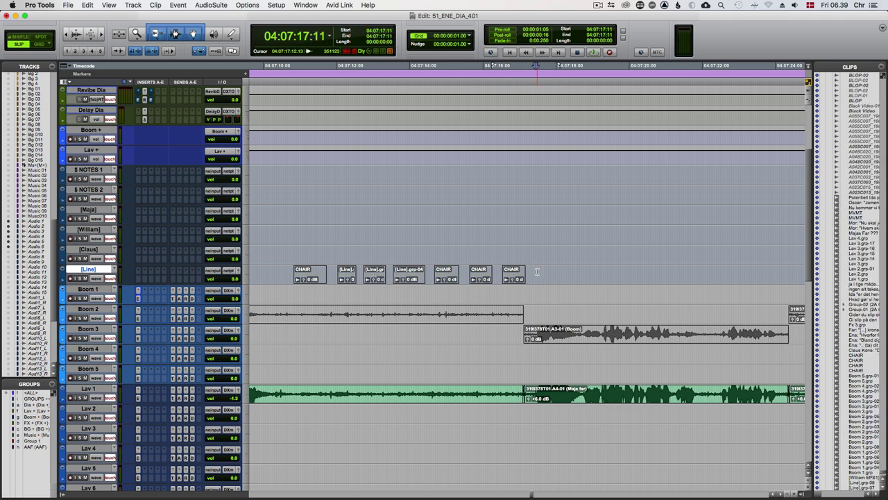
# - Select the next empty stretch on [Line] and turn it into a [Line].grp clip group
pyautogui.moveTo(535, 272); pyautogui.dragTo(558, 274)
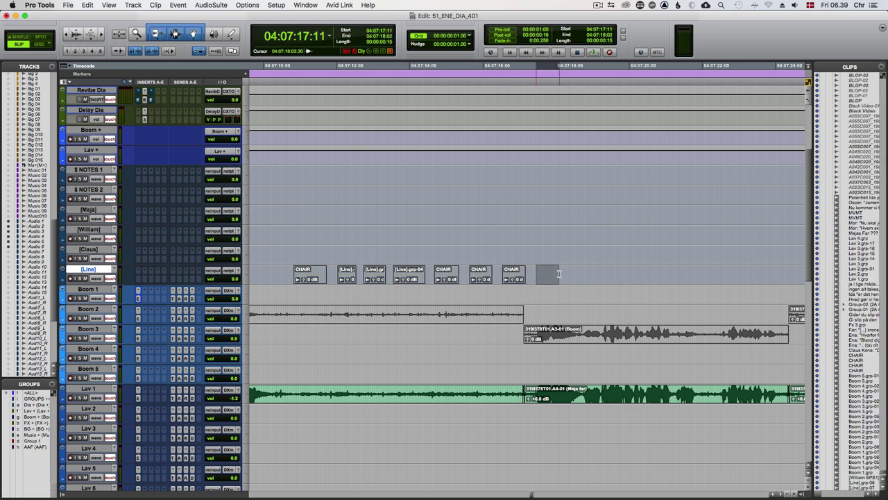
pyautogui.press('super+shift+f')
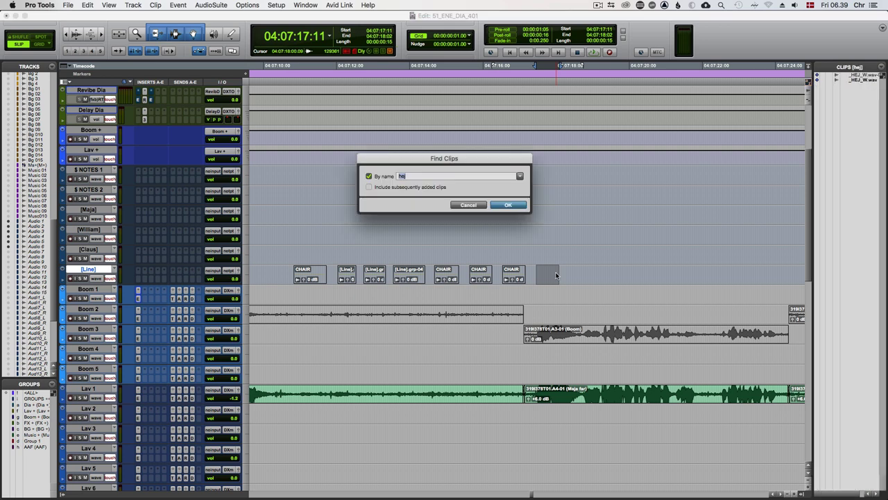
pyautogui.press('Return')
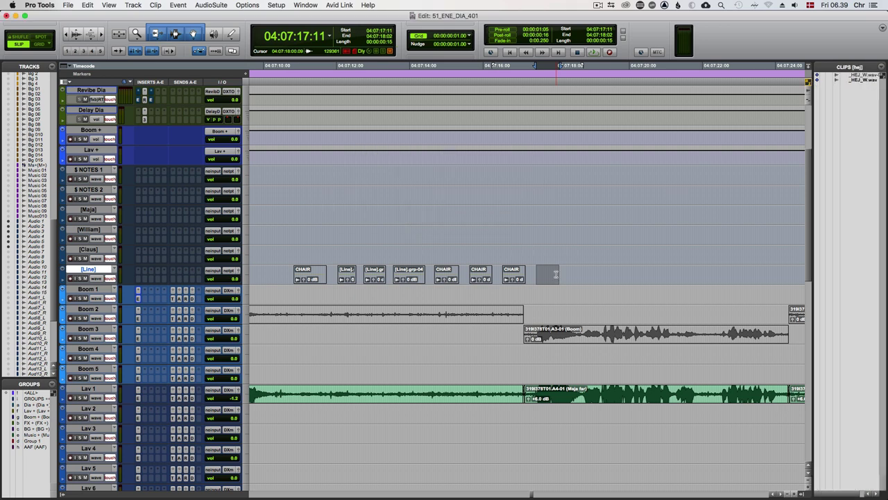
pyautogui.click(155, 5)
pyautogui.click(158, 5)
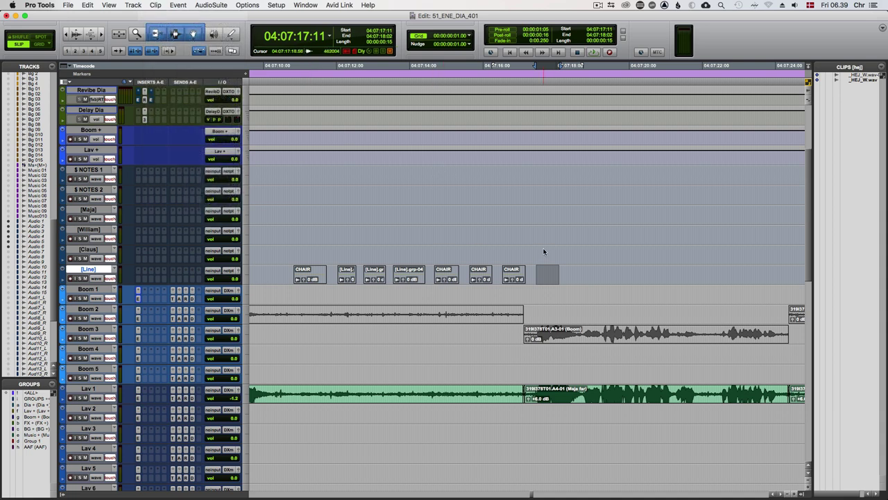
pyautogui.press('super+alt+g')
pyautogui.click(156, 5)
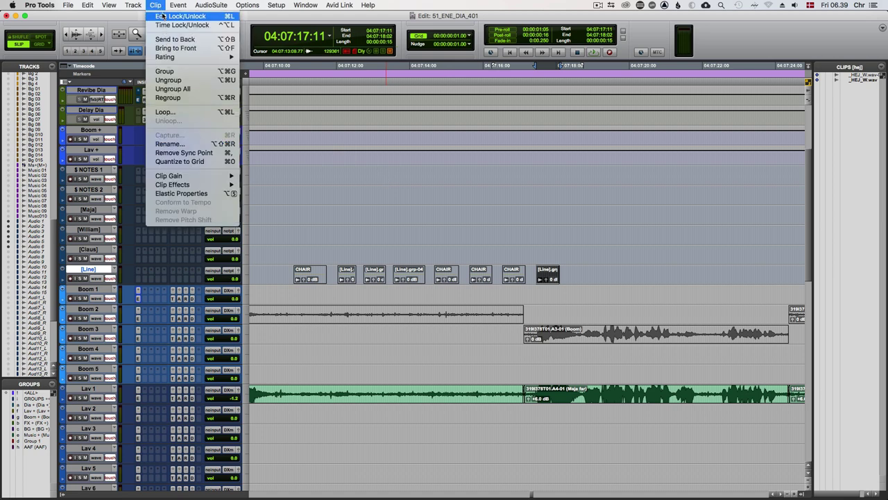
pyautogui.click(162, 15)
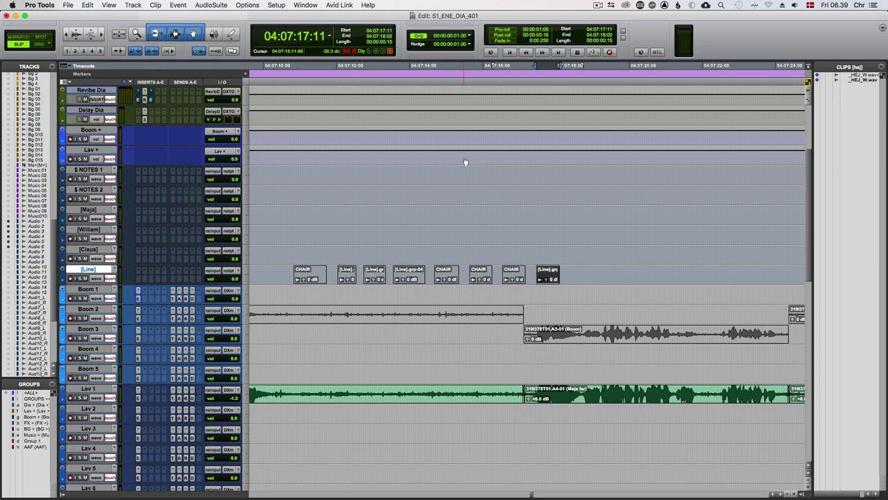
pyautogui.press('super+m')
# - Mark a 17-frame gap on the [Line] track after the existing group
pyautogui.click(157, 5)
pyautogui.click(156, 5)
pyautogui.click(582, 272)
pyautogui.moveTo(582, 272); pyautogui.dragTo(594, 275)
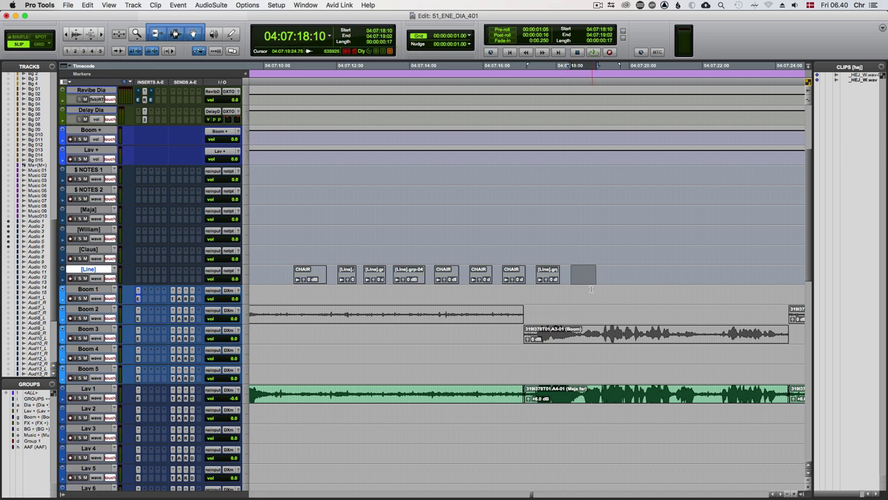
# - Run CHAIR on the gap, dismiss its failure notice, and mark the next empty stretch
pyautogui.press('super+v')
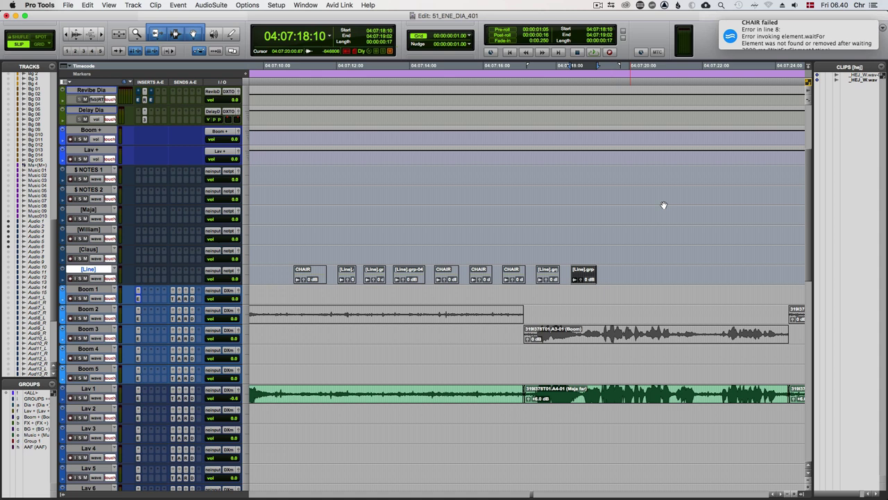
pyautogui.click(771, 33)
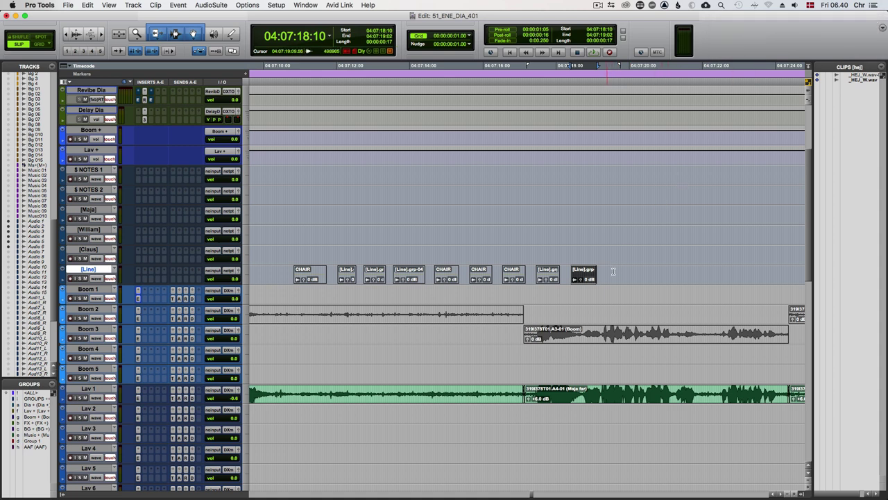
pyautogui.moveTo(609, 271); pyautogui.dragTo(634, 271)
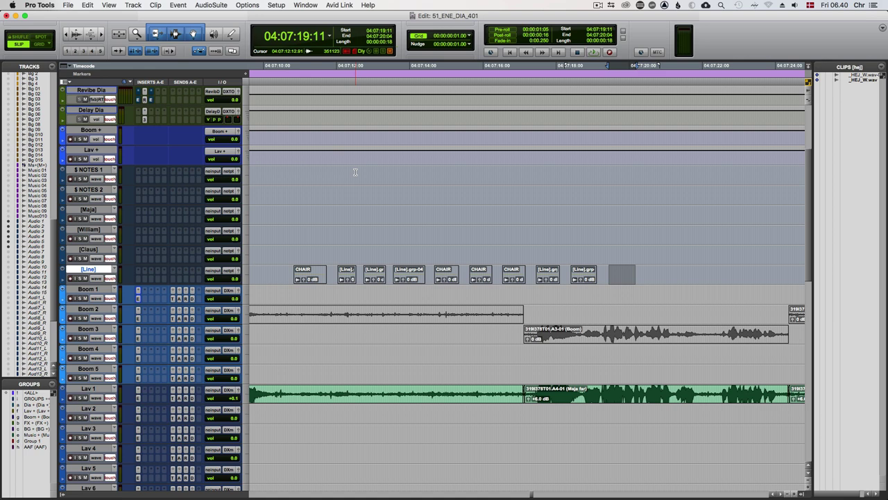
pyautogui.press('super+Tab')
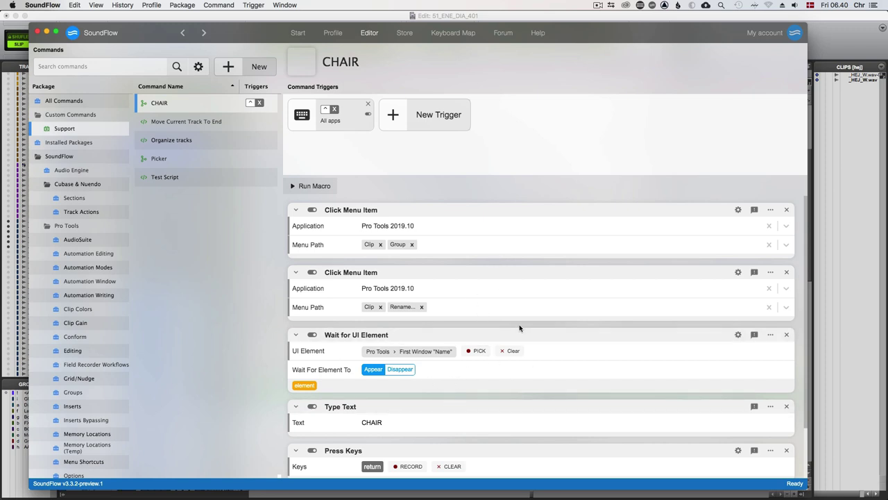
# - Review the CHAIR macro's steps without changing them and return to the Pro Tools session
pyautogui.scroll(-2, 505, 389)
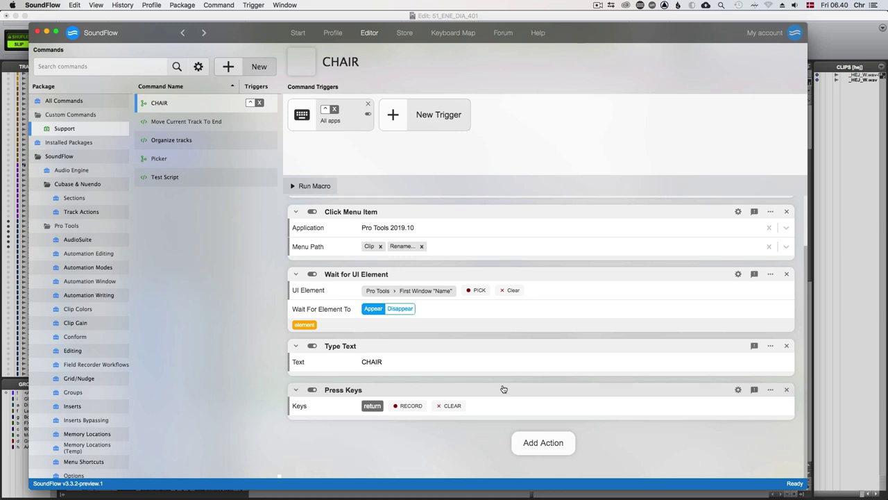
pyautogui.press('super+v')
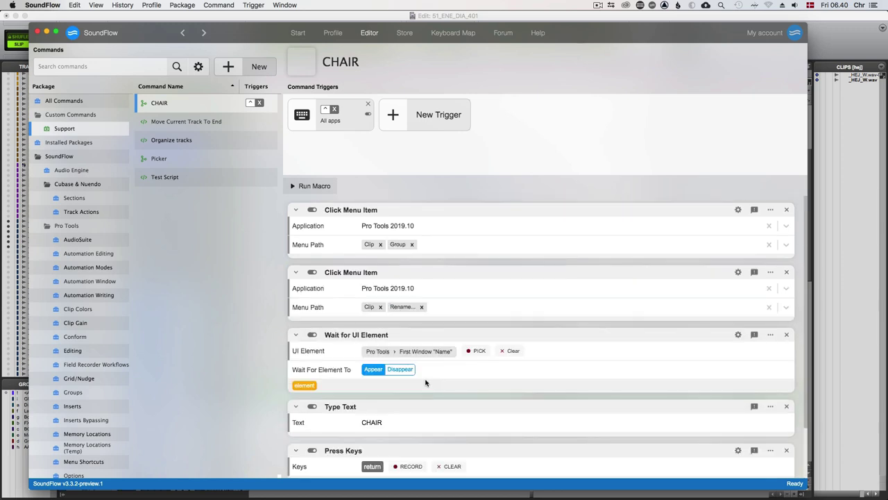
pyautogui.click(835, 101)
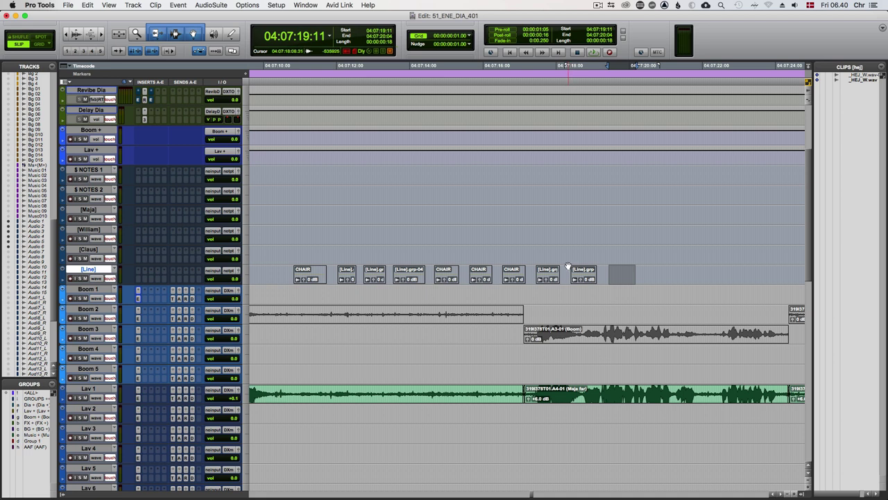
# - Clear the Clips list filter, re-run the clip search for hej, and set an insertion point
pyautogui.press('super+shift+d')
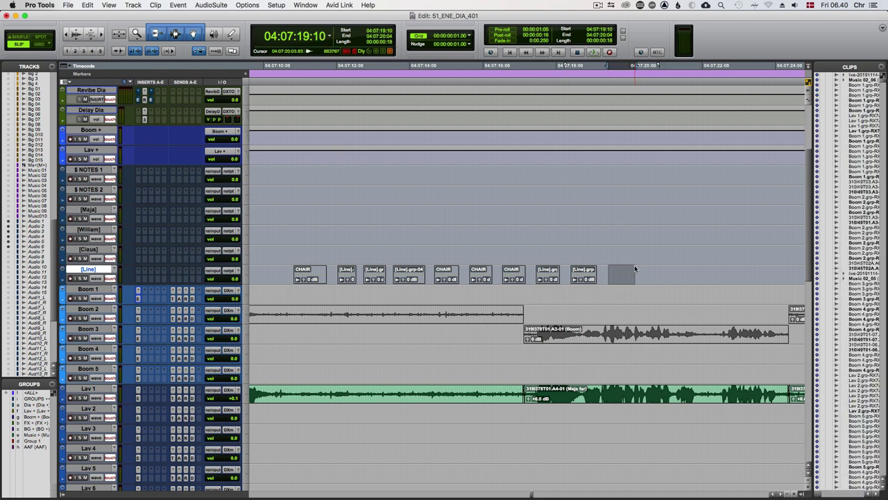
pyautogui.press('super+shift+f')
pyautogui.press('Return')
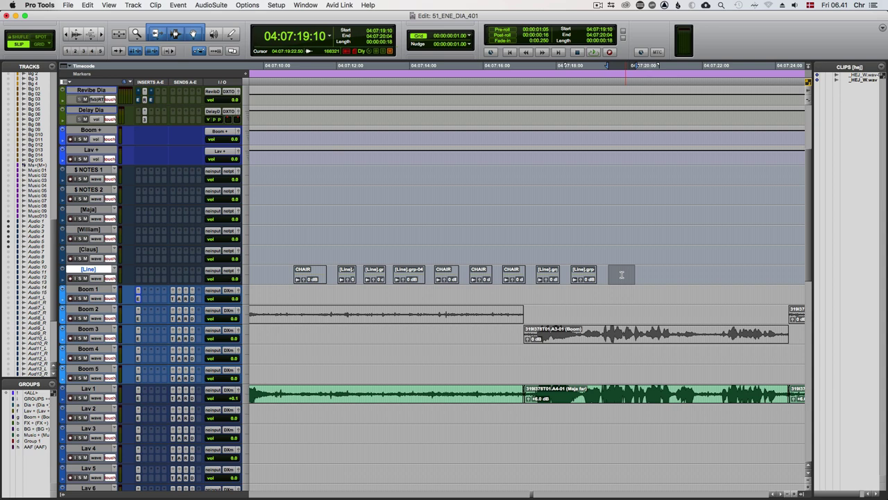
pyautogui.click(609, 272)
pyautogui.press('super+Tab')
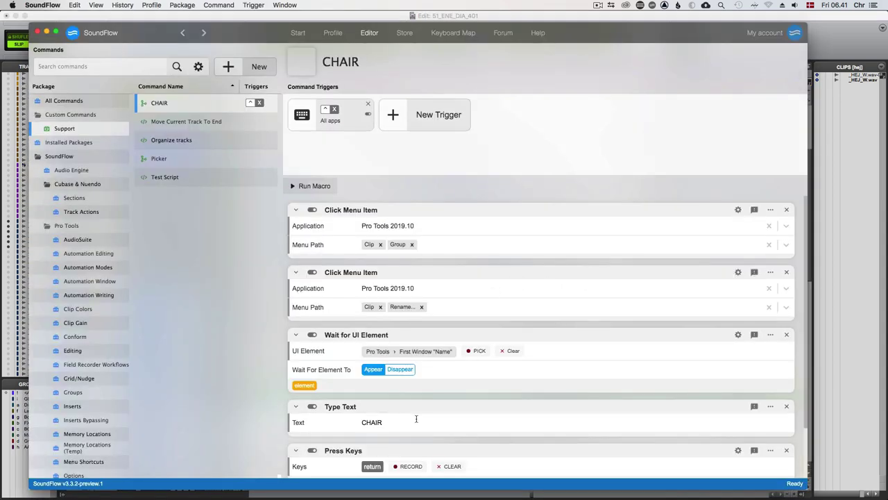
# - Add a Press Keys action to the CHAIR macro and move it to the top
pyautogui.scroll(-3, 416, 418)
pyautogui.click(533, 443)
pyautogui.write('press k')
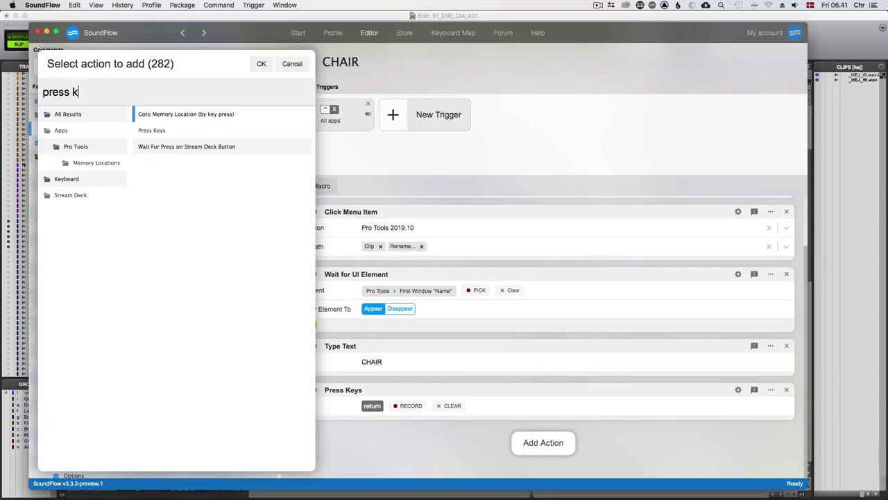
pyautogui.write('ey')
pyautogui.press('Down')
pyautogui.press('Return')
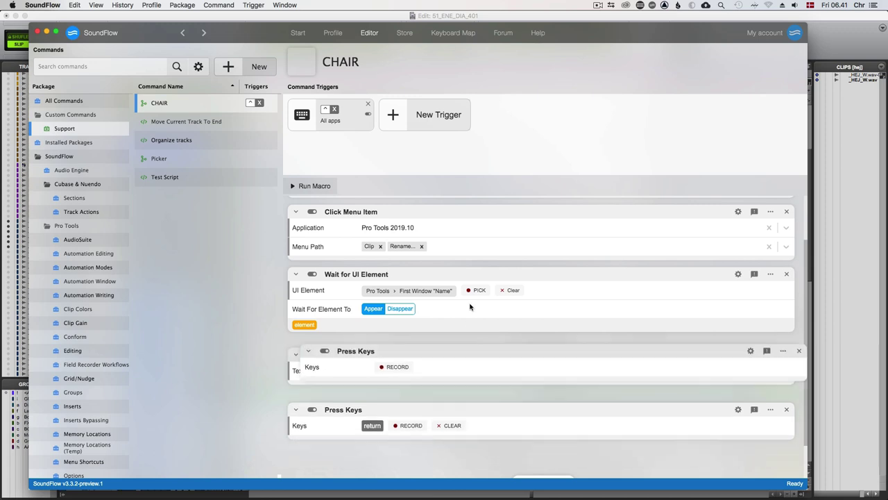
pyautogui.moveTo(470, 306); pyautogui.dragTo(463, 194)
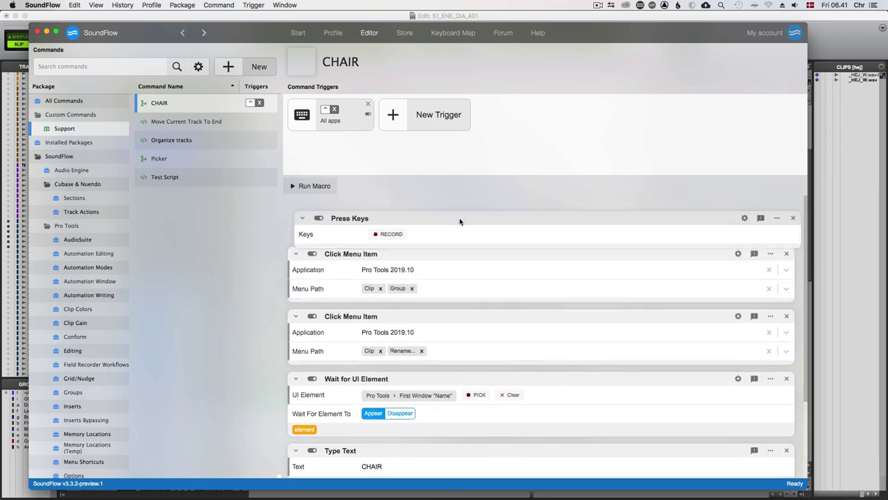
# - Record ⌘⇧D as the shortcut the Press Keys step sends
pyautogui.click(393, 227)
pyautogui.press('super+shift+d')
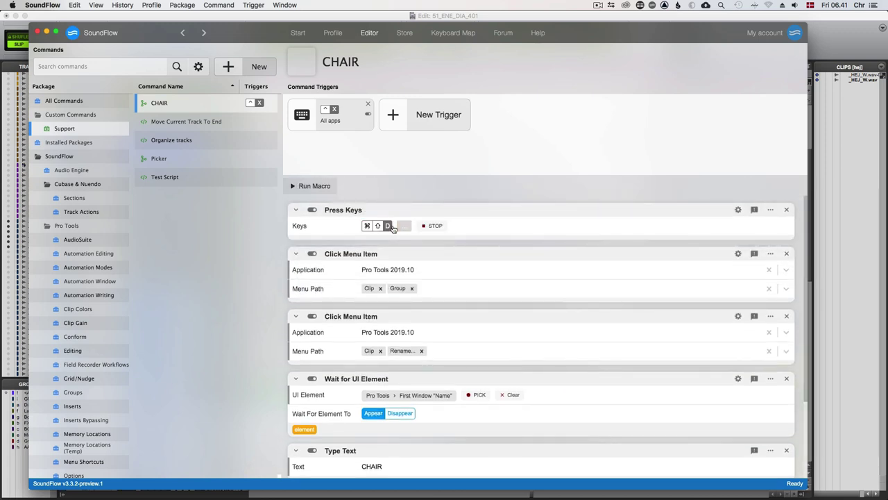
pyautogui.click(431, 227)
pyautogui.scroll(-3, 349, 357)
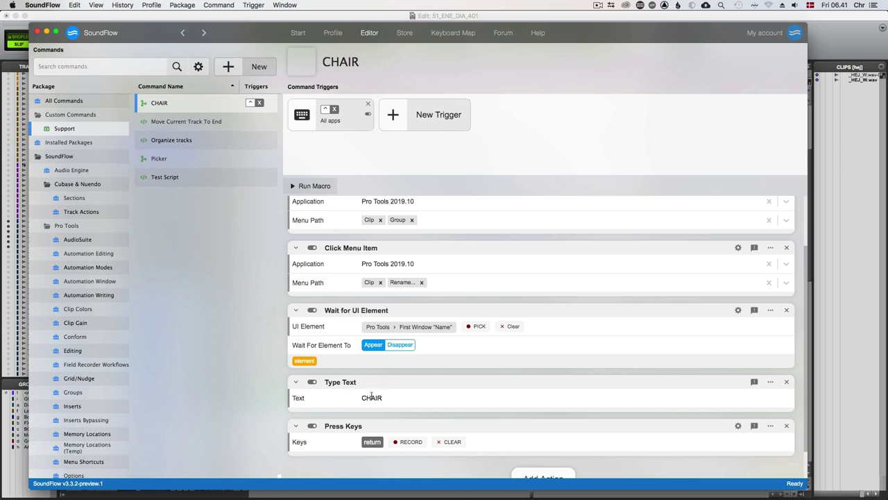
pyautogui.scroll(-2, 389, 453)
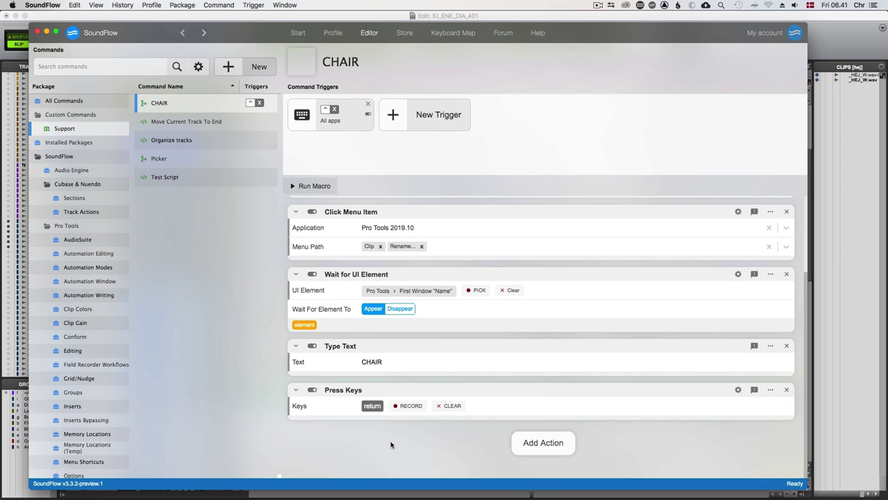
# - Place a CHAIR clip in a range after the existing [Line] clips and open its Rename dialog
pyautogui.press('super+Tab')
pyautogui.moveTo(607, 274); pyautogui.dragTo(633, 267)
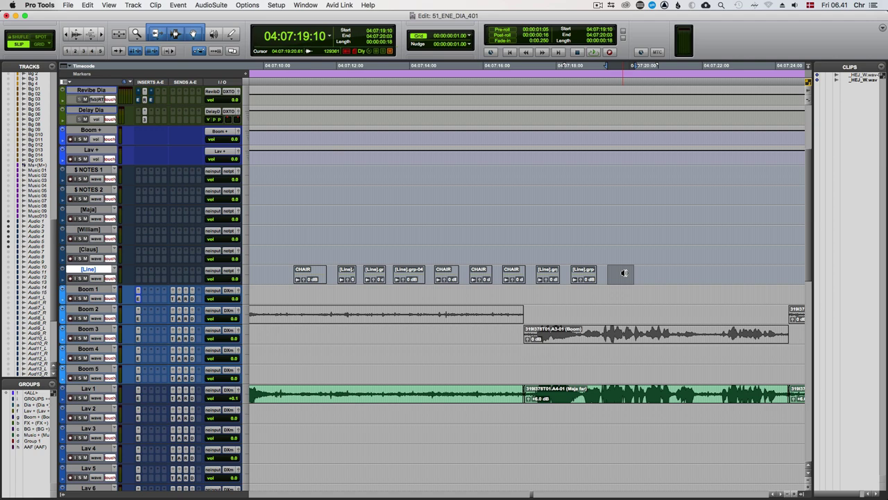
pyautogui.moveTo(624, 273); pyautogui.dragTo(622, 273)
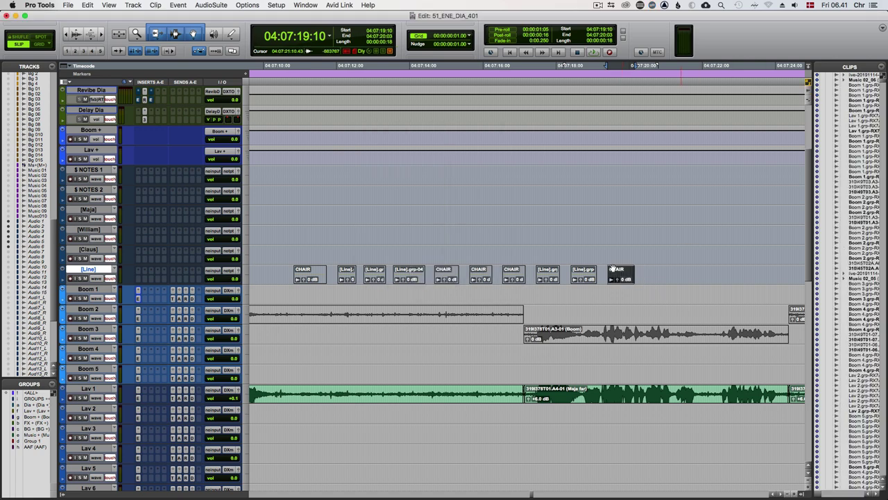
pyautogui.hscroll(3, 647, 289)
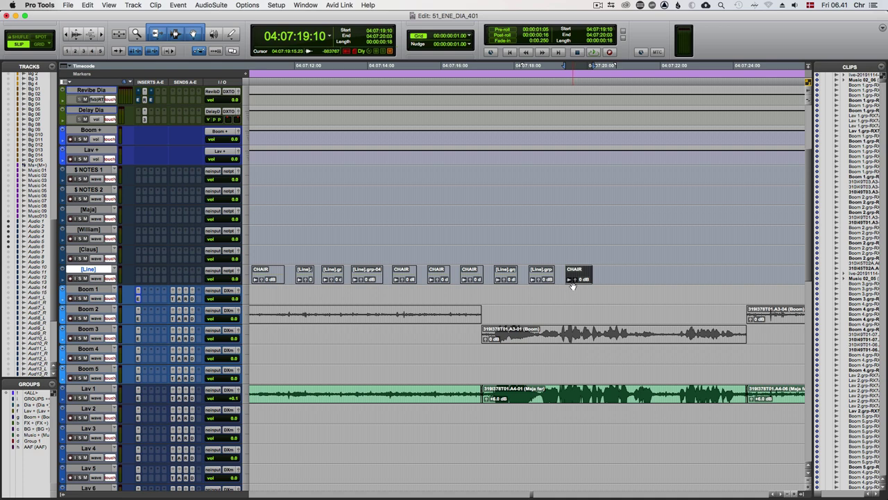
pyautogui.press('super+shift+r')
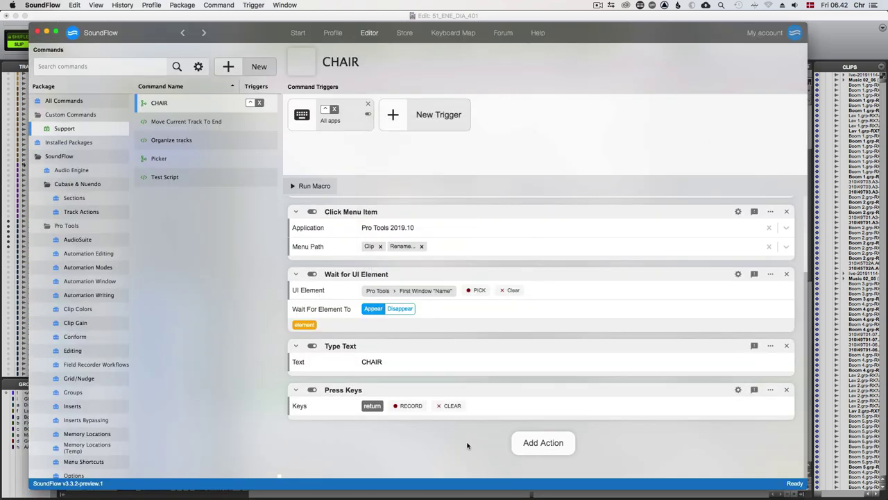
# - Add a Set Value of Text Field with Text Area step above Type Text, valued CHAIR
pyautogui.click(541, 445)
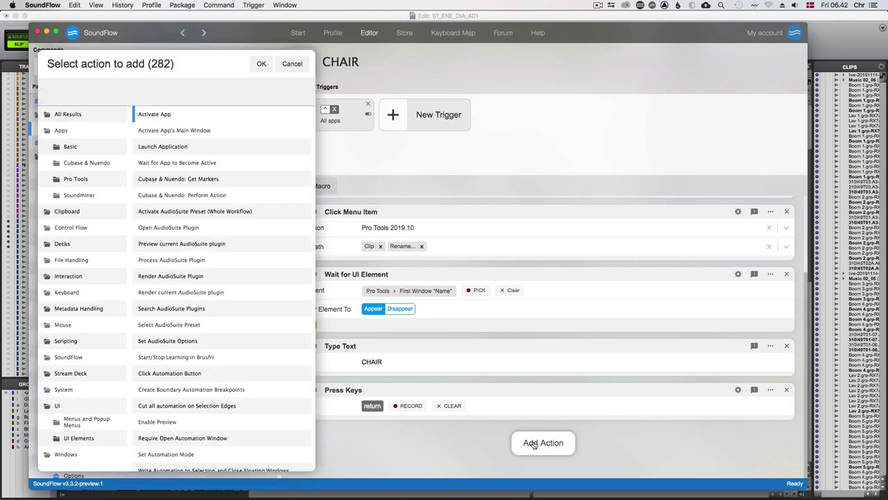
pyautogui.write('set text')
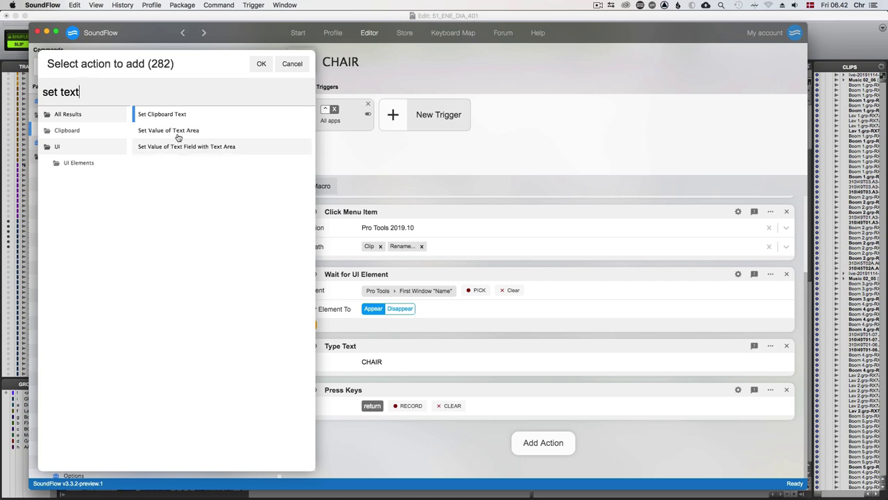
pyautogui.doubleClick(186, 147)
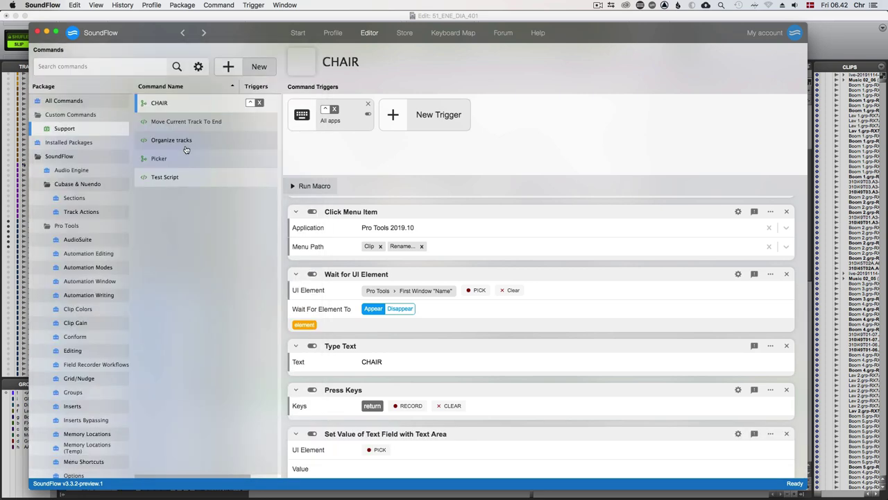
pyautogui.scroll(-2, 516, 403)
pyautogui.moveTo(440, 368); pyautogui.dragTo(446, 285)
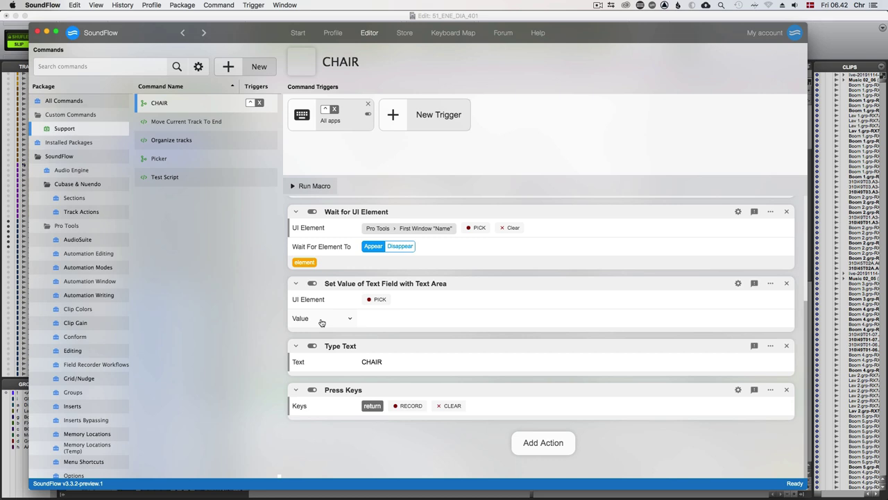
pyautogui.click(396, 322)
# - Target Pro Tools' clip Name field, with the path set to any First Text Field
pyautogui.click(377, 299)
pyautogui.press('super+Tab')
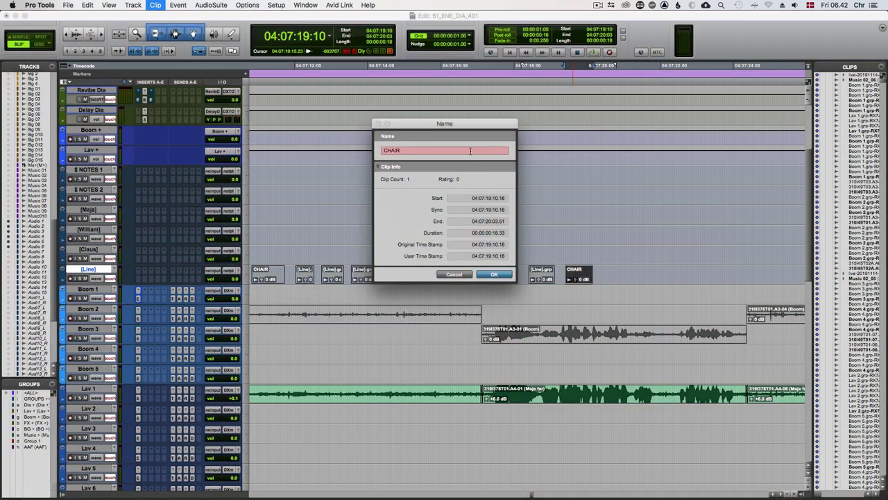
pyautogui.click(471, 151)
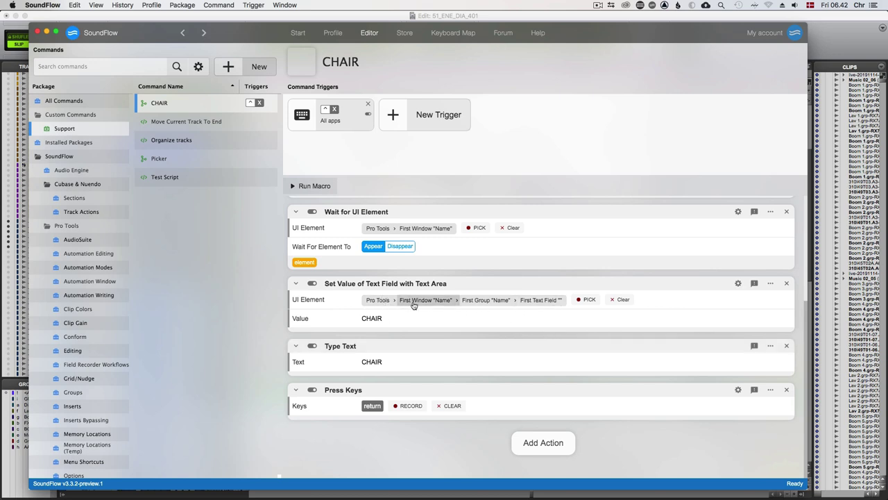
pyautogui.click(444, 304)
pyautogui.click(511, 306)
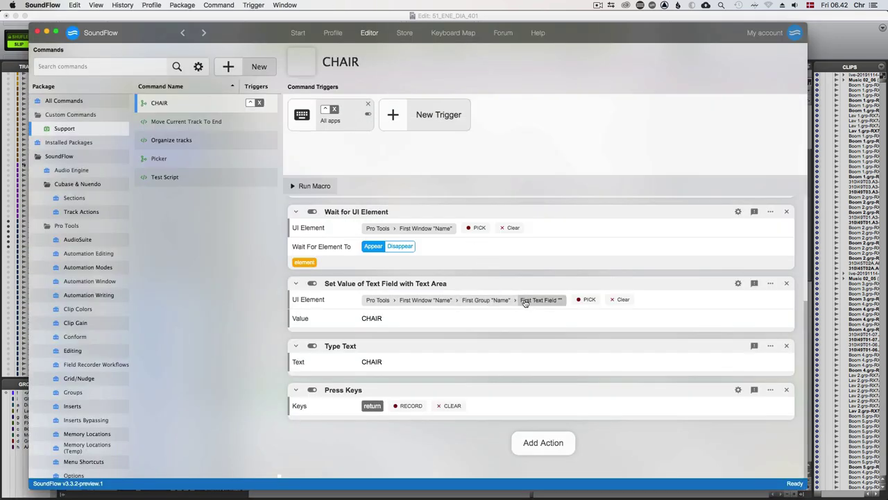
pyautogui.click(542, 302)
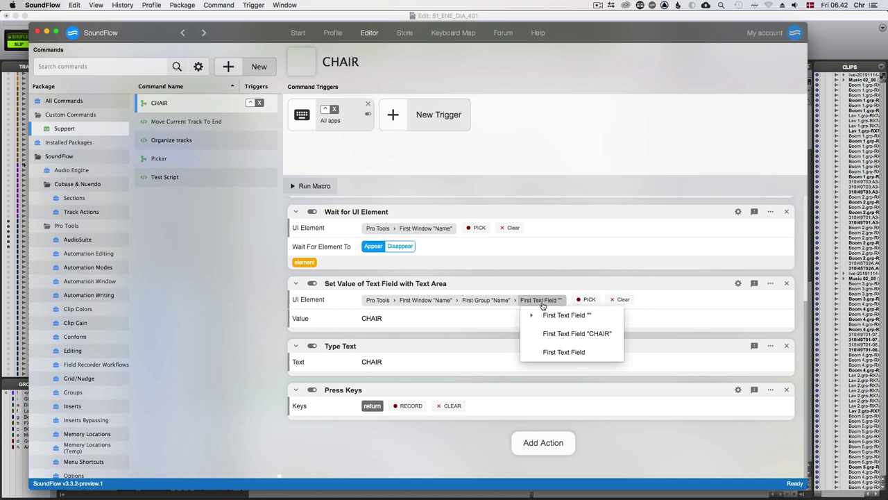
pyautogui.click(545, 304)
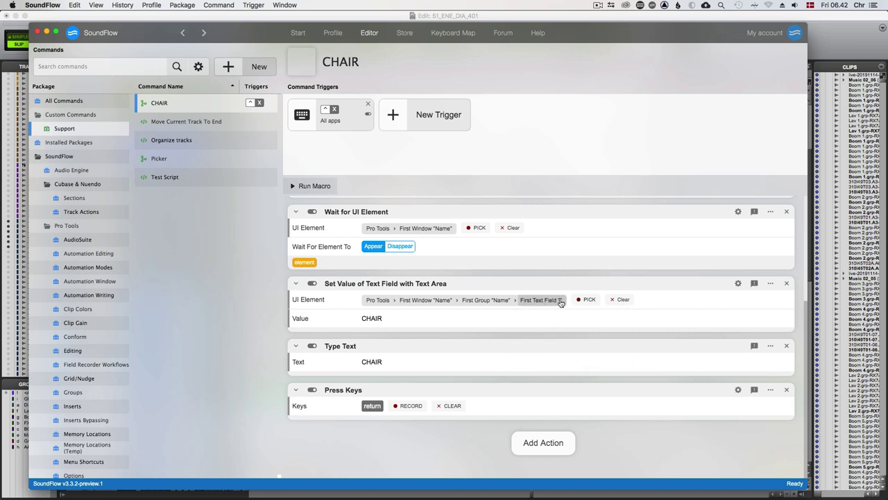
pyautogui.click(555, 304)
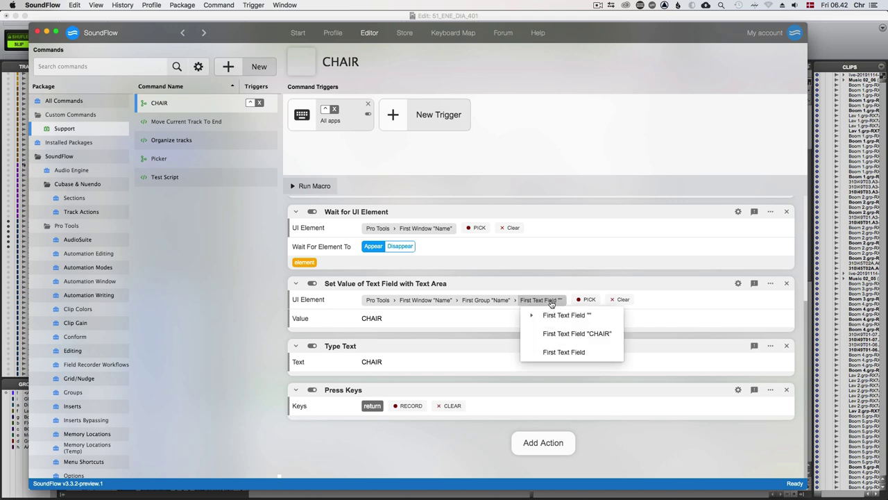
pyautogui.click(564, 352)
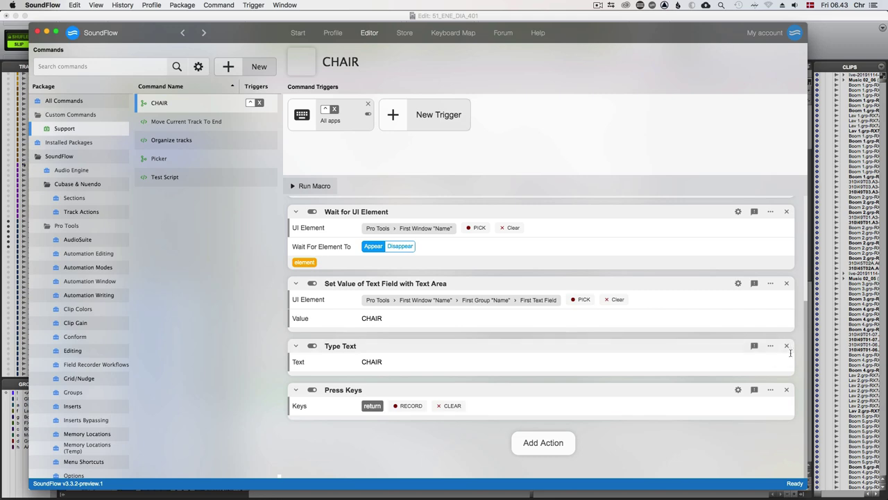
pyautogui.click(786, 345)
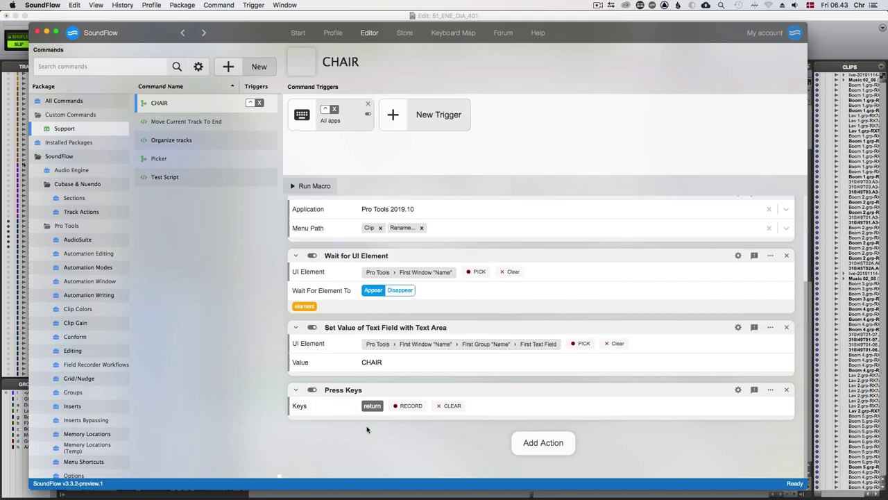
pyautogui.click(523, 448)
pyautogui.write('click ui')
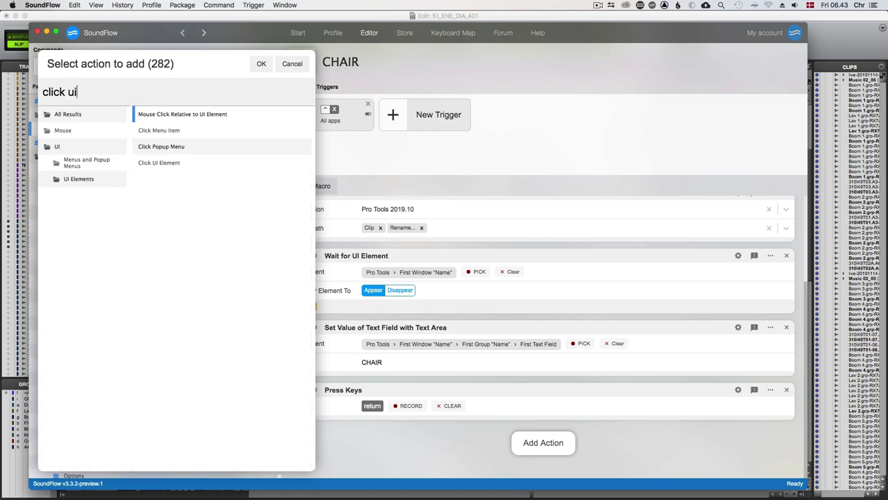
pyautogui.press('Down')
pyautogui.press('Down')
pyautogui.press('Down')
pyautogui.press('Return')
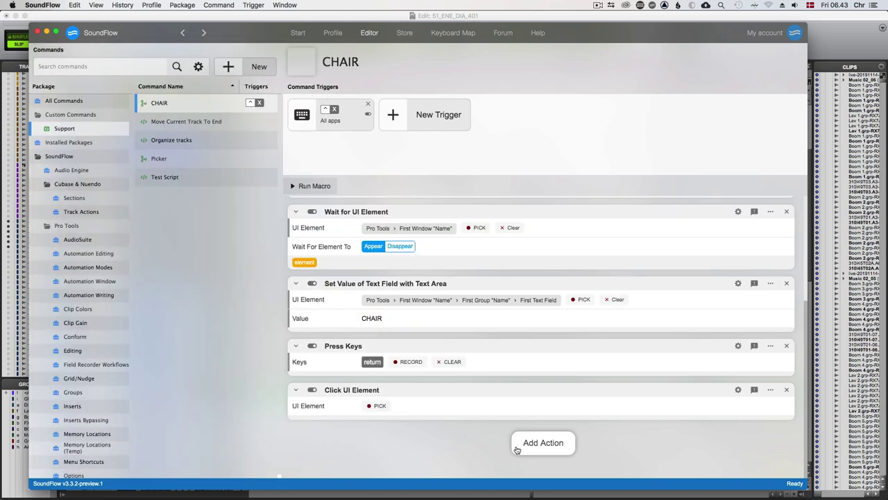
pyautogui.click(786, 347)
pyautogui.click(377, 406)
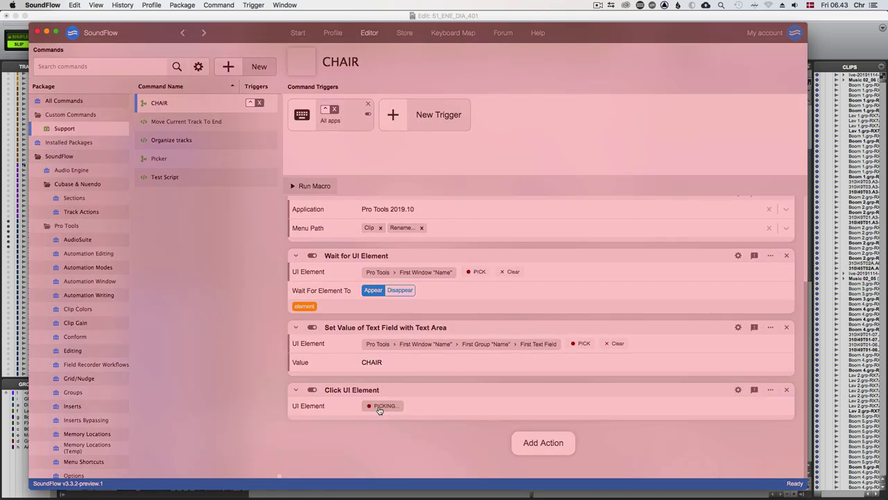
pyautogui.press('super+Tab')
pyautogui.click(494, 274)
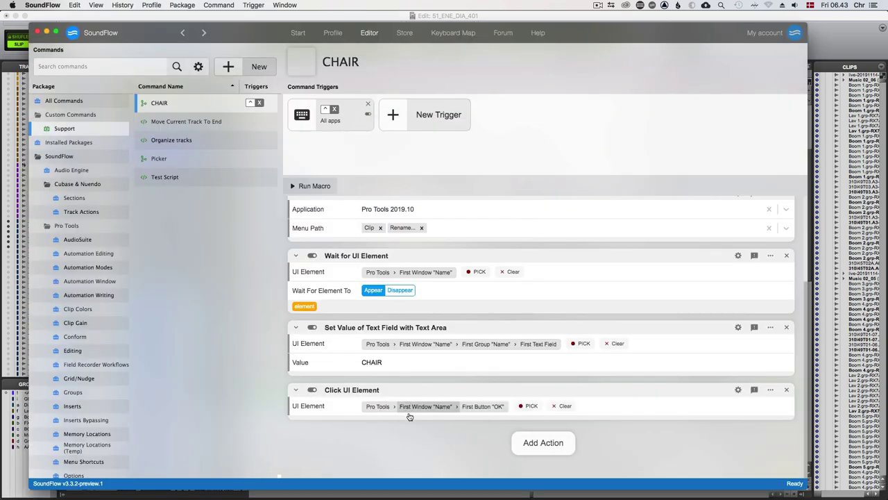
pyautogui.scroll(3, 410, 432)
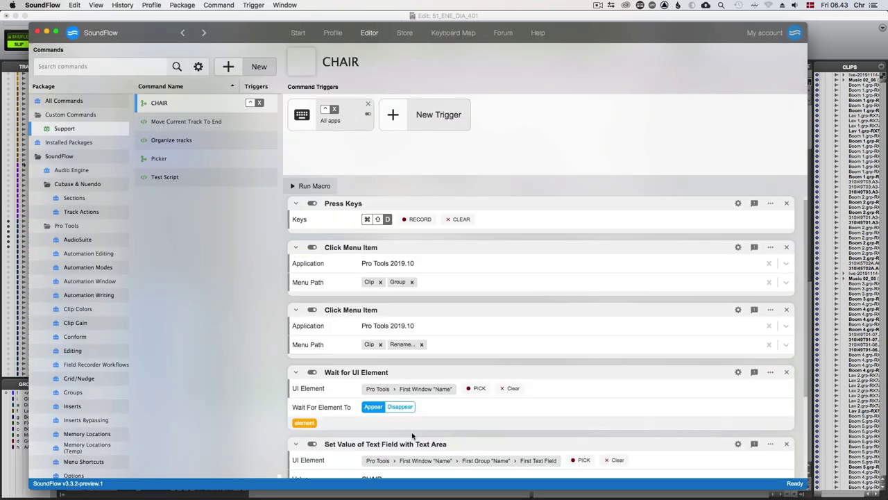
pyautogui.scroll(-3, 416, 428)
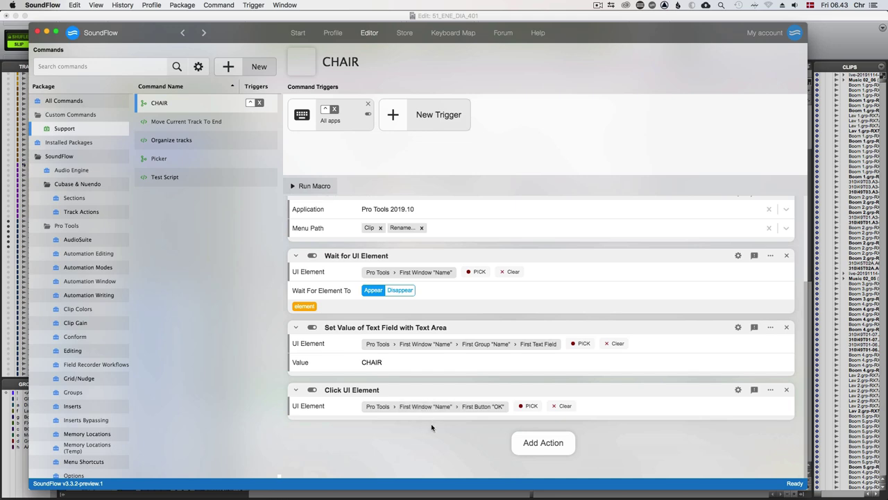
pyautogui.hotkey('ctrl', 'x')
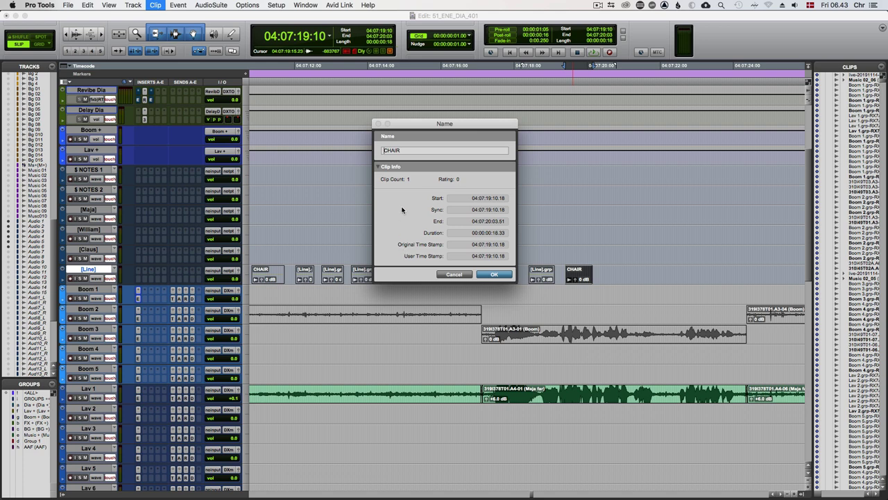
pyautogui.press('super+Tab')
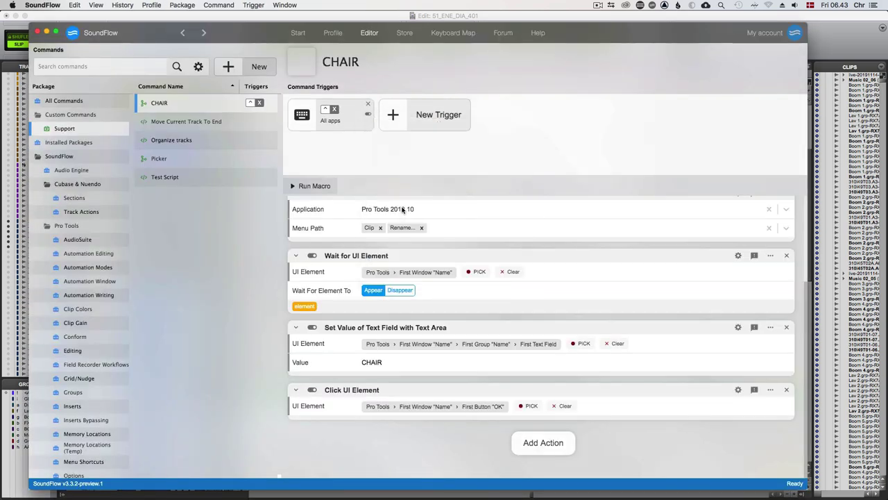
pyautogui.scroll(1, 443, 456)
pyautogui.scroll(3, 442, 456)
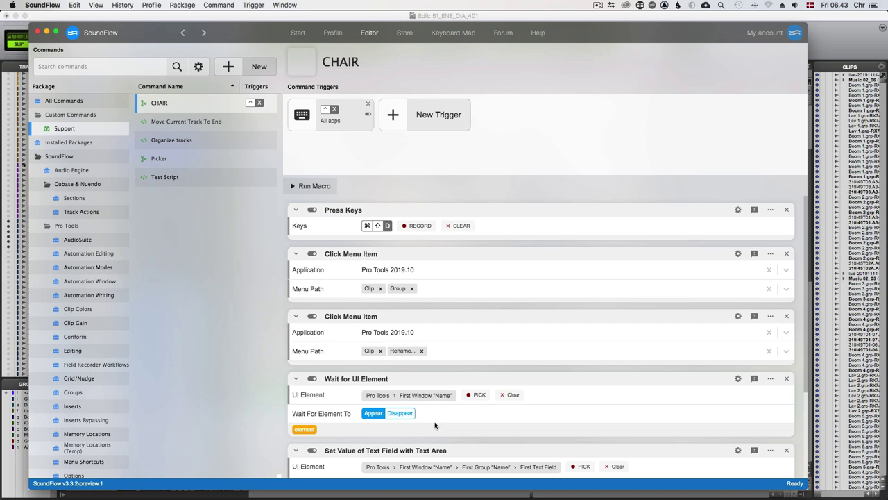
pyautogui.scroll(-4, 446, 364)
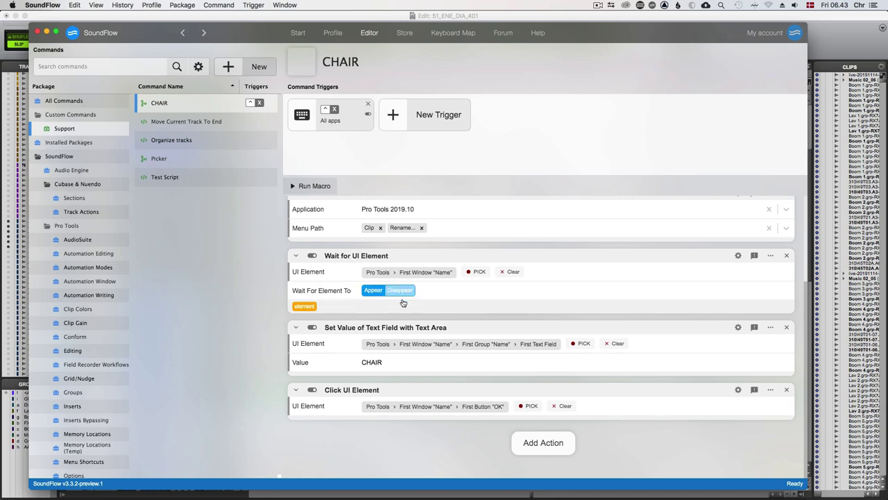
# - Add a Wait for UI Element step at the macro's end, set to Disappear
pyautogui.click(540, 446)
pyautogui.write('wait ')
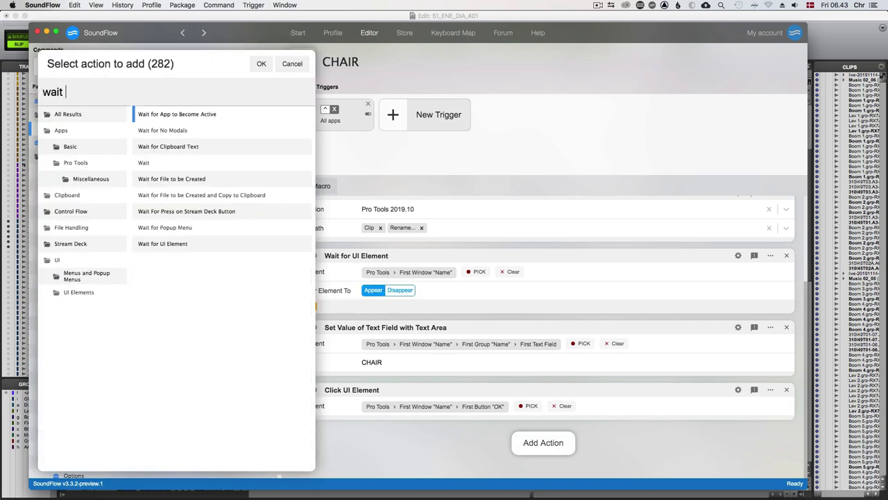
pyautogui.write('for ui')
pyautogui.press('Return')
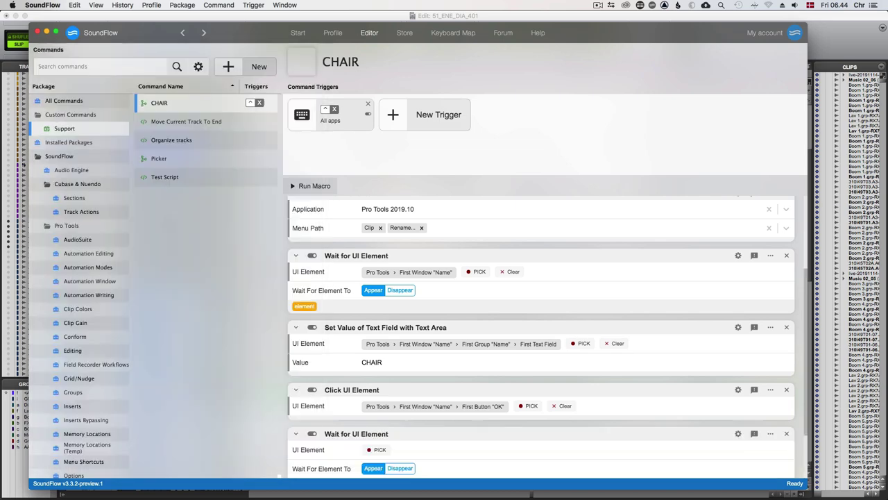
pyautogui.click(401, 396)
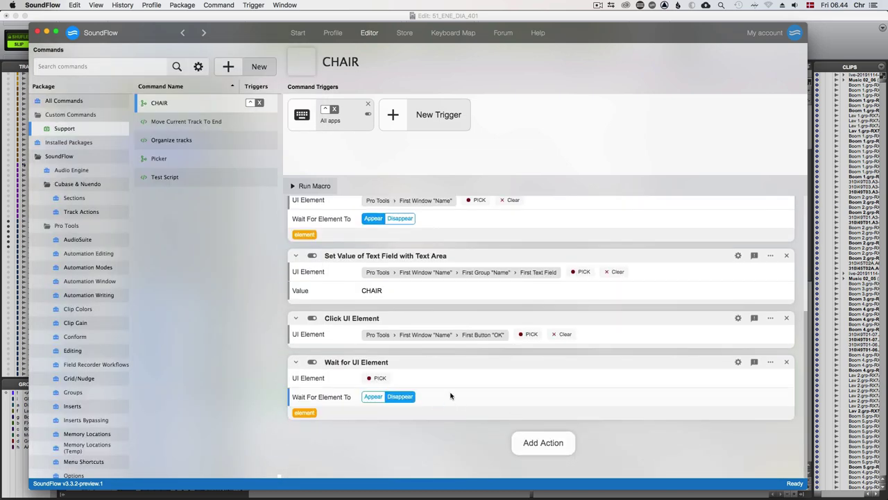
# - Pick Pro Tools' Name window as the element to wait for, then cancel that dialog
pyautogui.click(382, 378)
pyautogui.press('super+Tab')
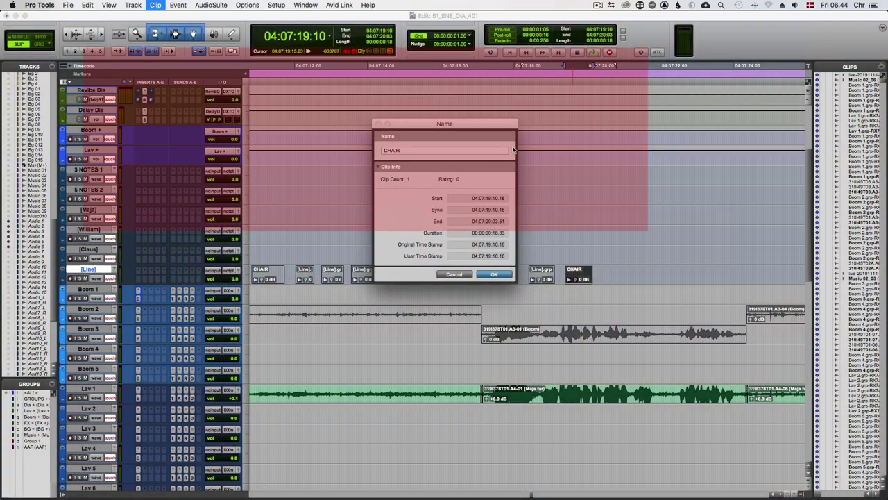
pyautogui.click(499, 127)
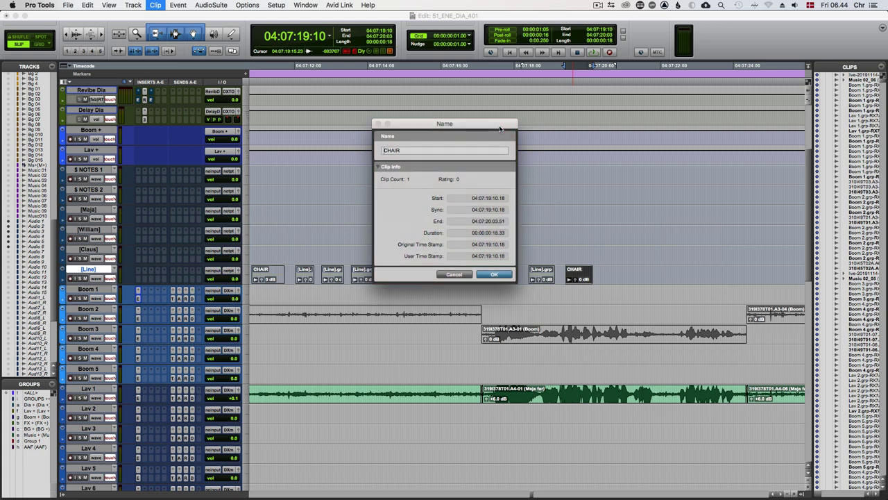
pyautogui.click(454, 275)
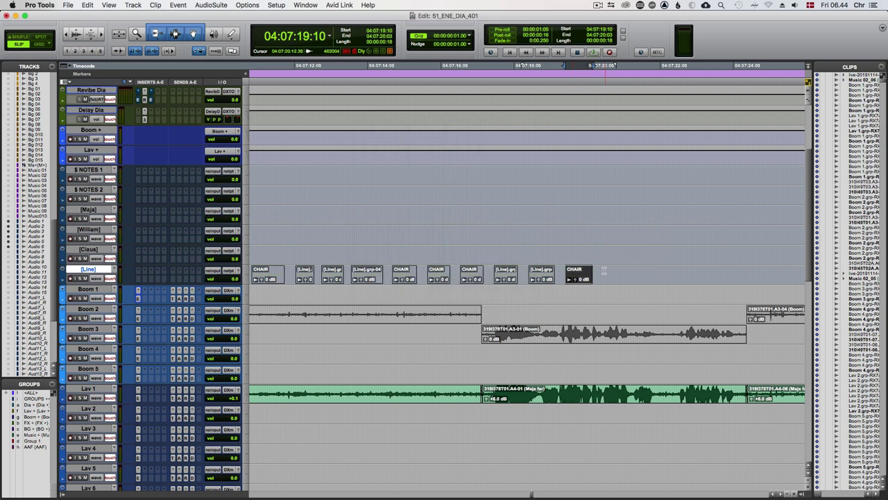
pyautogui.press('super+Tab')
pyautogui.click(396, 396)
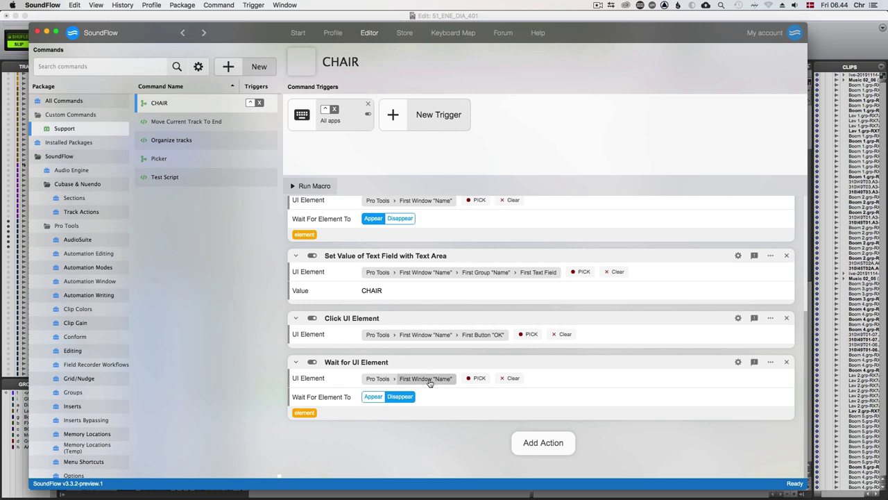
pyautogui.scroll(5, 496, 389)
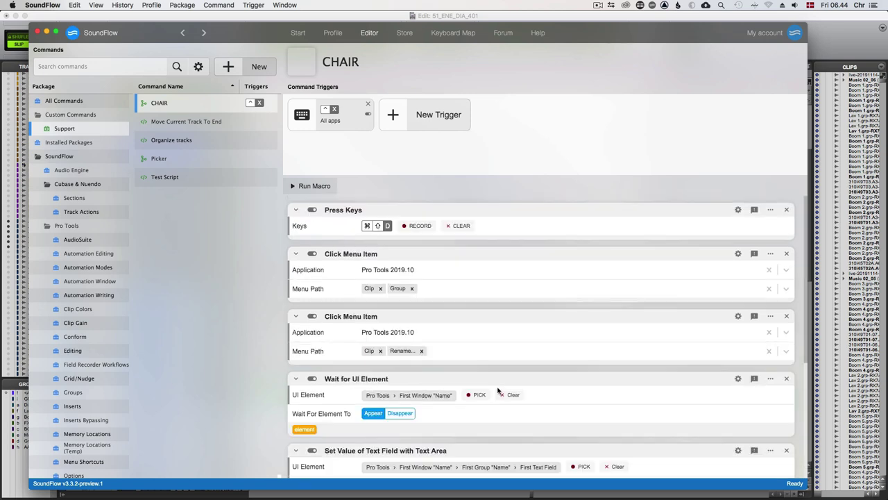
# - Mark a new stretch after the last CHAIR clip on [Line] and run the CHAIR macro on it
pyautogui.press('super+Tab')
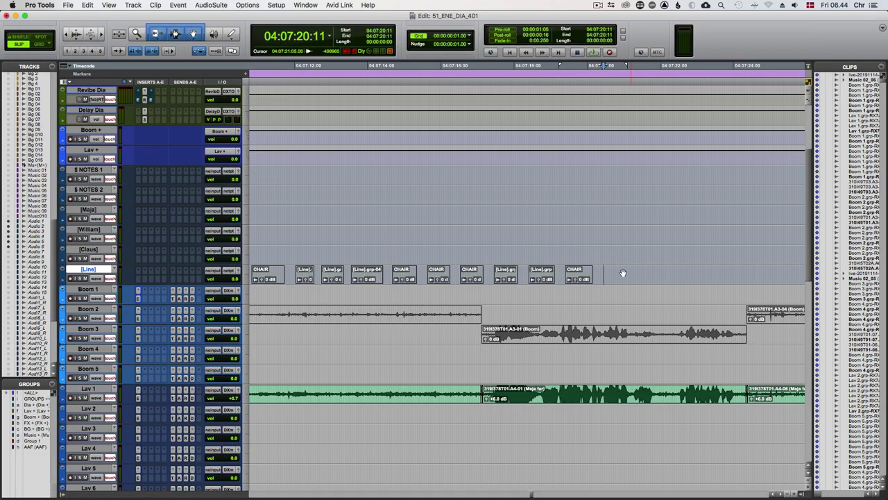
pyautogui.moveTo(626, 274); pyautogui.dragTo(600, 274)
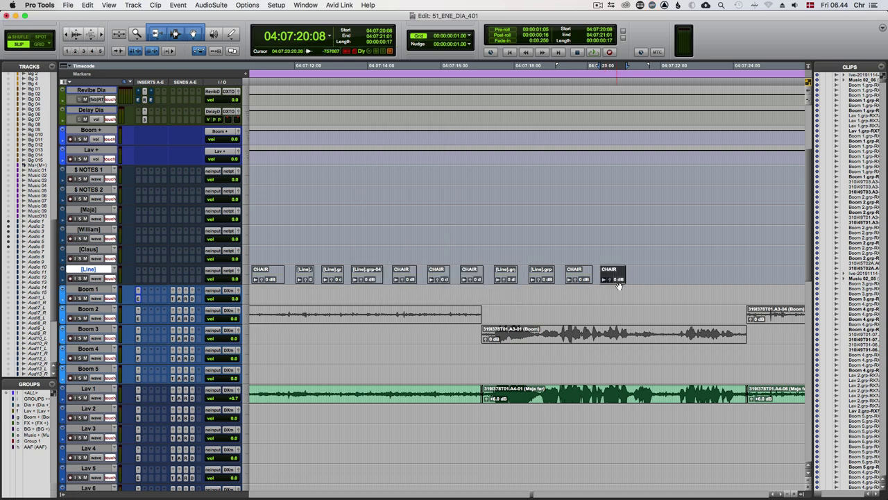
pyautogui.moveTo(634, 274); pyautogui.dragTo(657, 271)
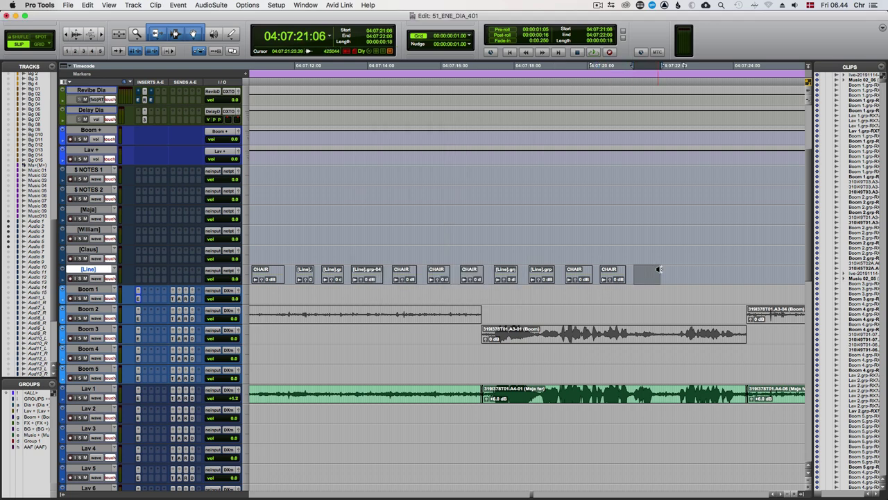
pyautogui.hotkey('ctrl', 'alt', 'c')
pyautogui.press('super+Tab')
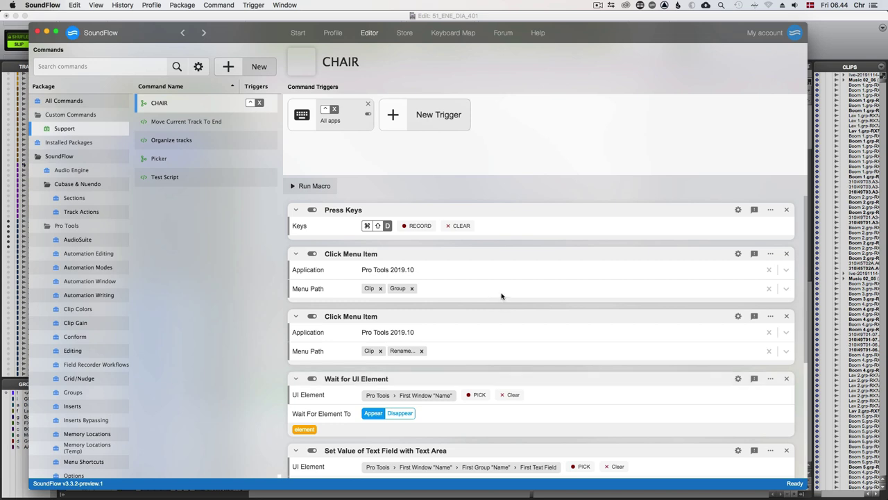
pyautogui.scroll(-3, 504, 299)
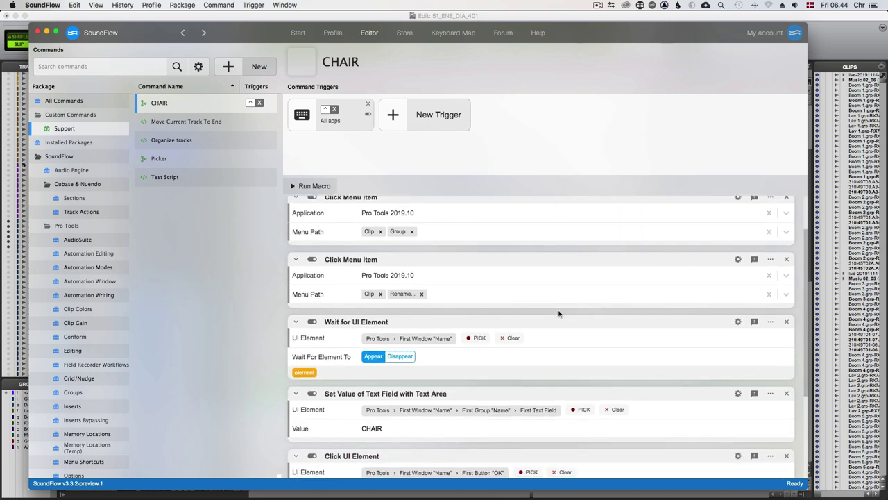
pyautogui.scroll(-6, 576, 312)
pyautogui.scroll(9, 557, 312)
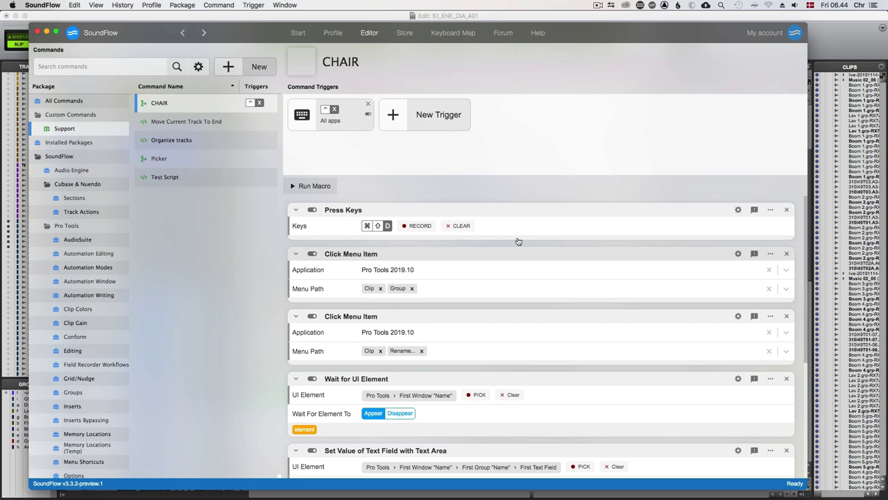
pyautogui.scroll(-10, 545, 319)
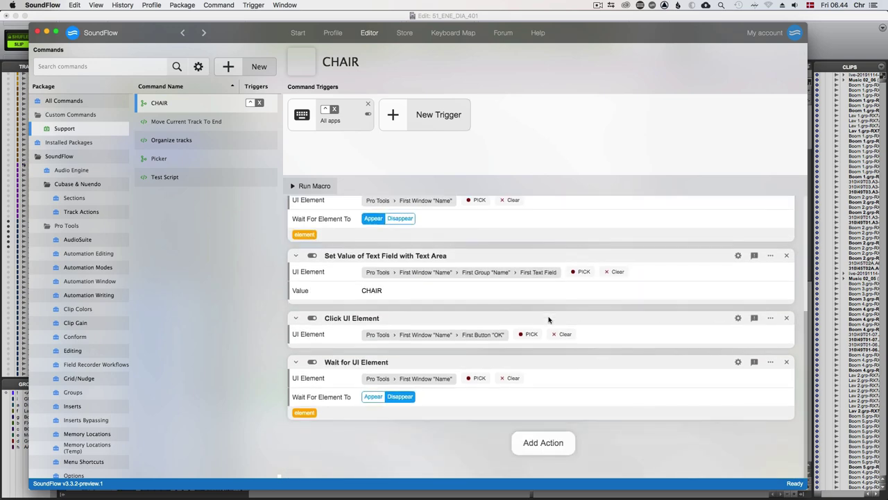
pyautogui.scroll(10, 548, 319)
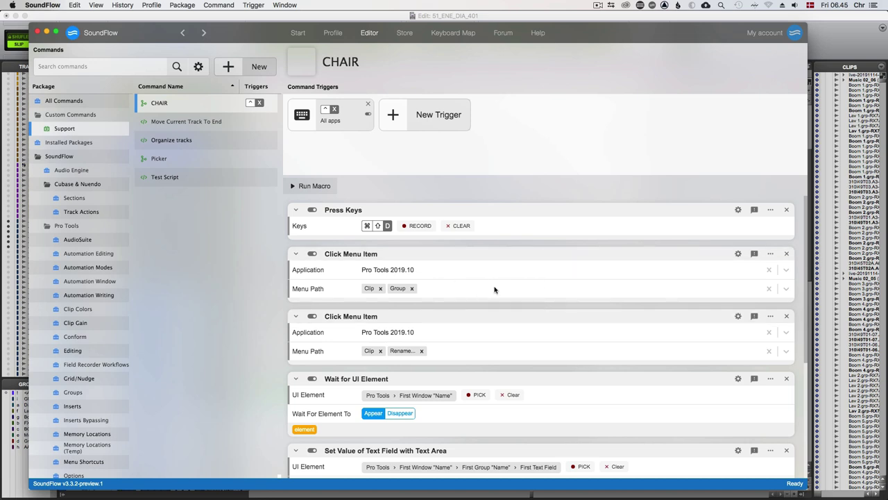
pyautogui.scroll(-3, 548, 319)
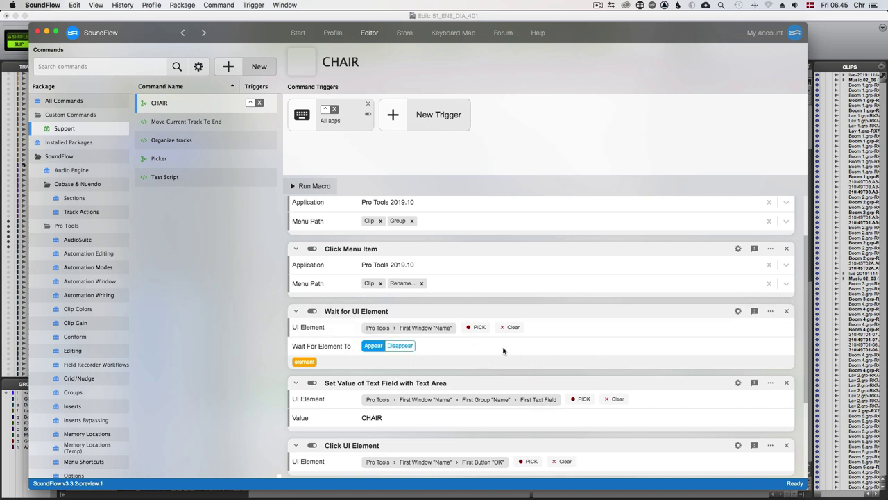
pyautogui.scroll(2, 504, 351)
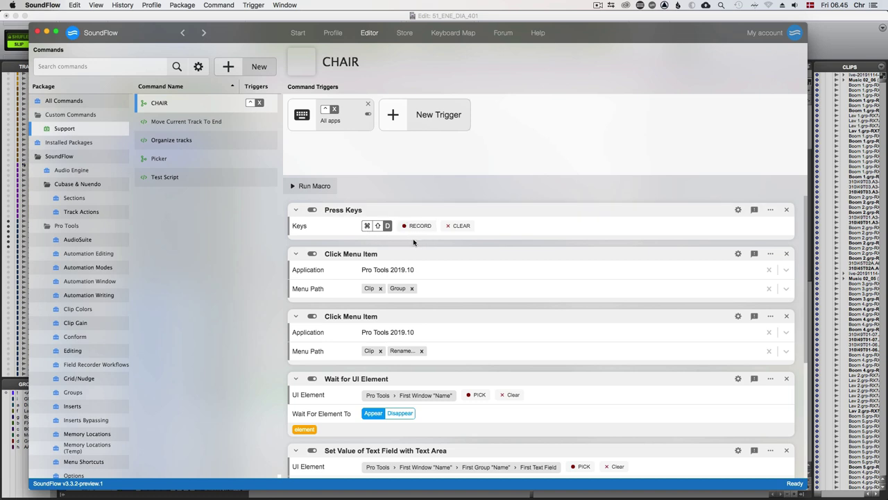
pyautogui.scroll(-1, 429, 247)
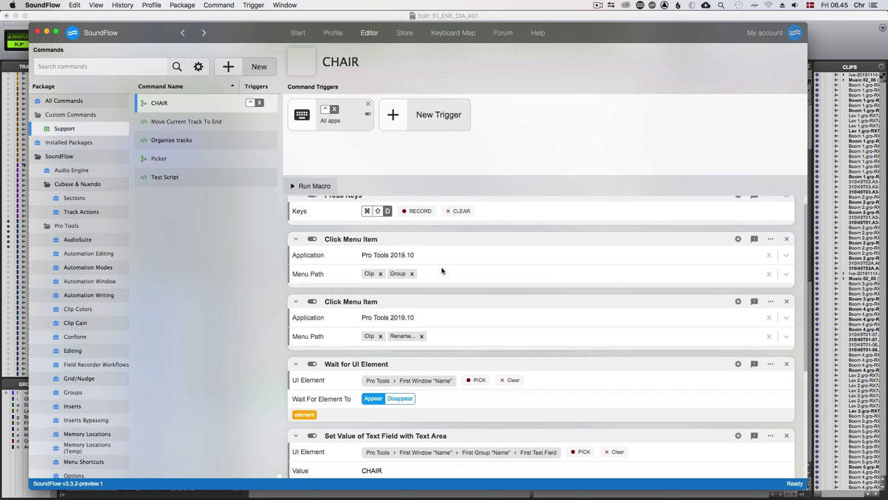
pyautogui.scroll(1, 425, 250)
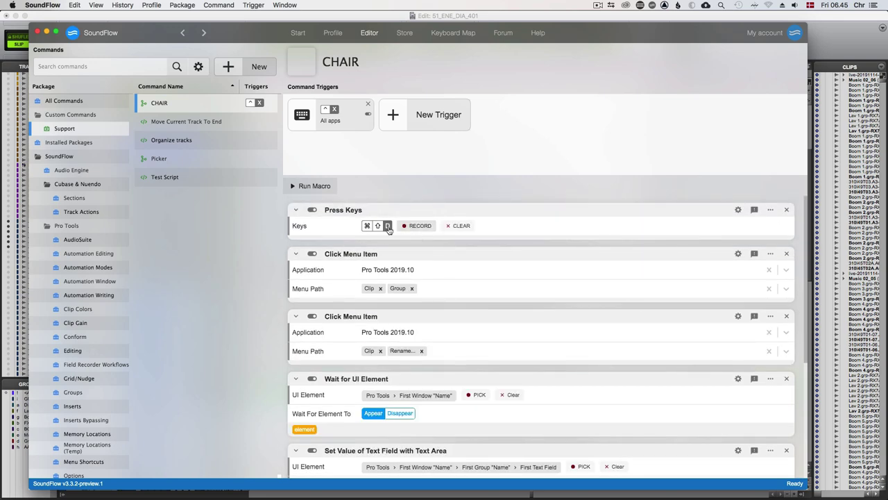
pyautogui.scroll(-5, 451, 347)
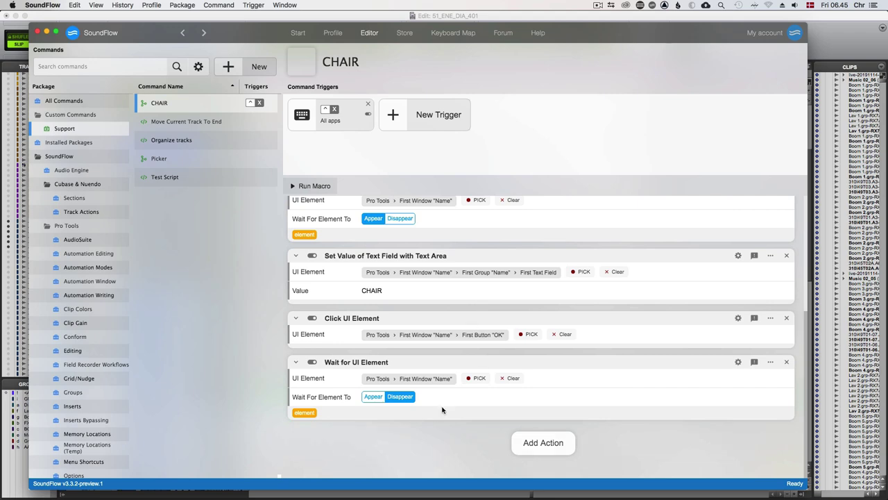
pyautogui.scroll(5, 444, 410)
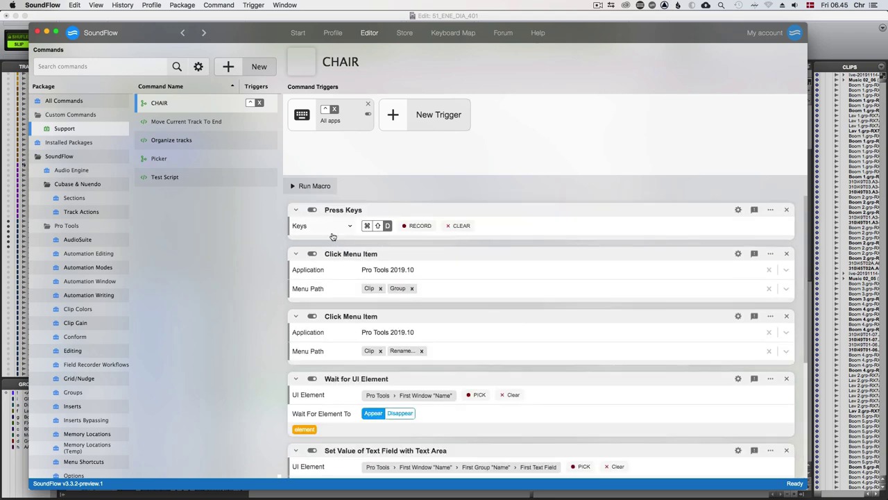
pyautogui.click(190, 104)
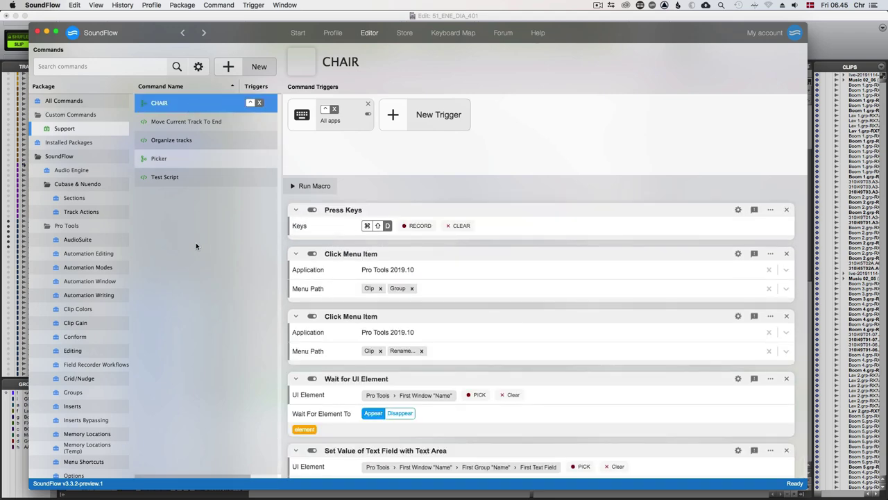
pyautogui.press('super+d')
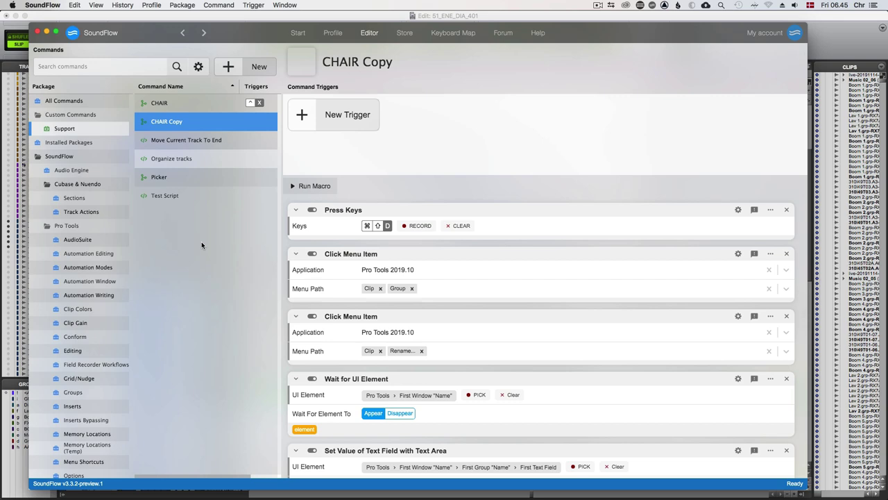
pyautogui.doubleClick(189, 122)
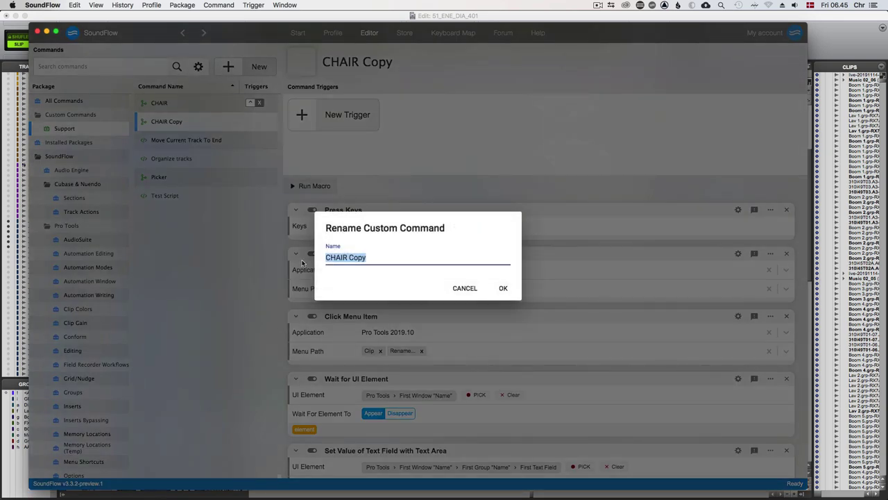
pyautogui.write('MVMT')
pyautogui.press('Return')
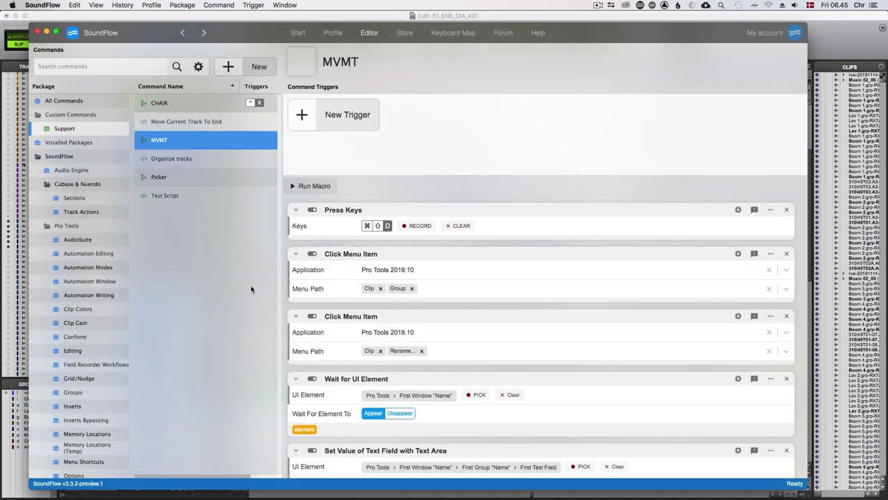
pyautogui.scroll(-5, 343, 401)
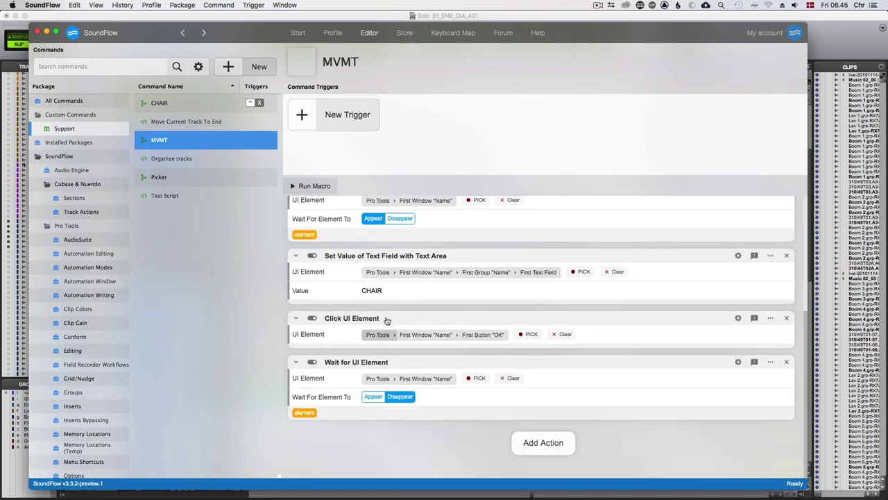
pyautogui.doubleClick(372, 291)
pyautogui.write('MVMT')
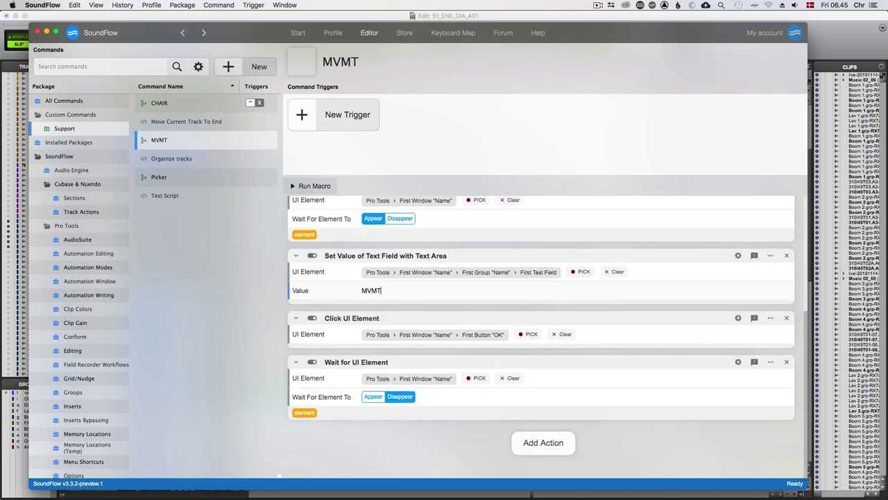
pyautogui.click(426, 451)
pyautogui.scroll(5, 363, 296)
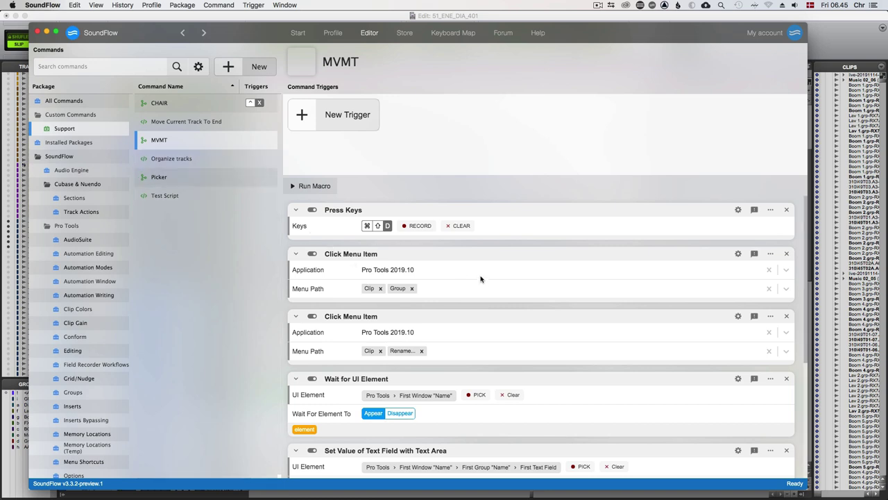
pyautogui.scroll(-5, 472, 406)
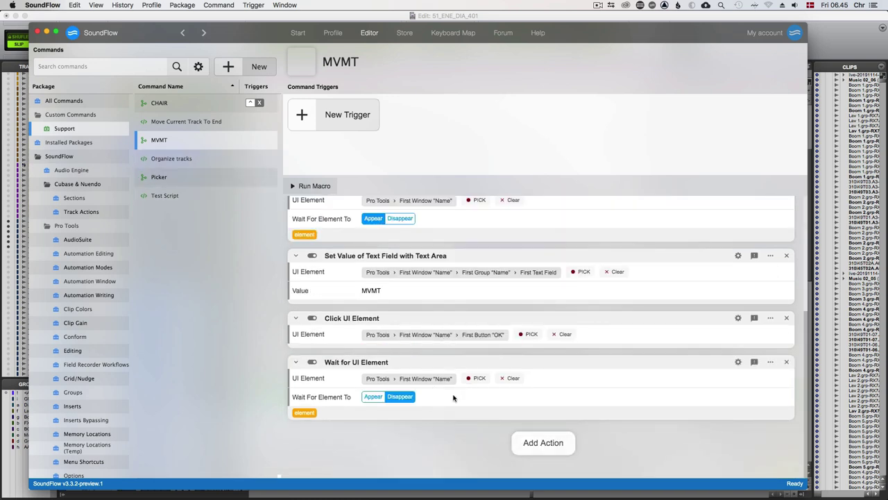
pyautogui.click(203, 146)
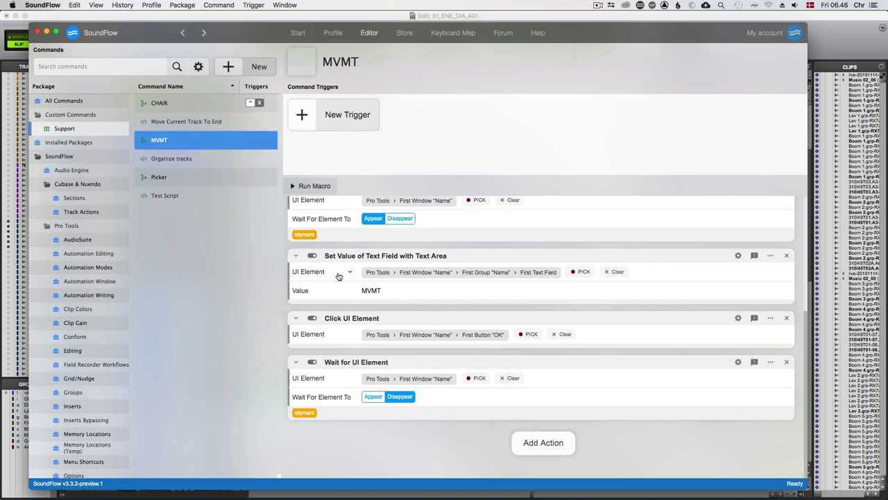
pyautogui.click(401, 449)
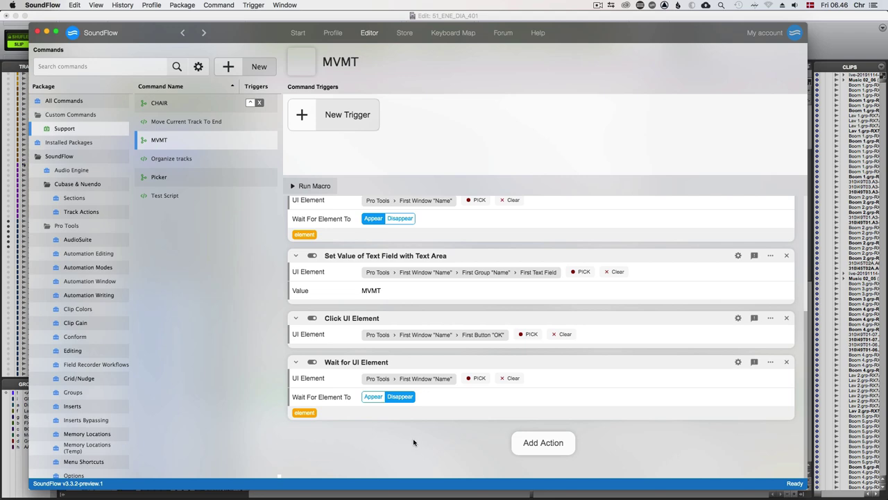
pyautogui.scroll(5, 434, 438)
pyautogui.click(226, 265)
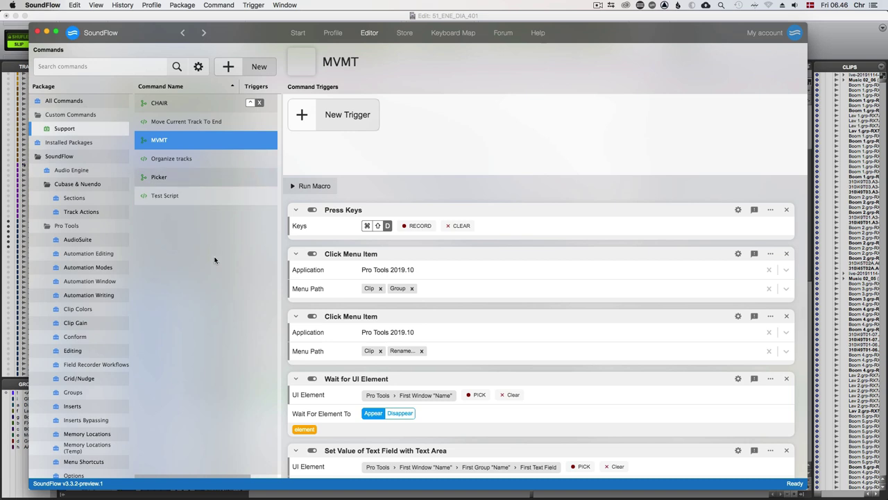
# - Create a new deck named 'Foley Spotting'
pyautogui.click(178, 110)
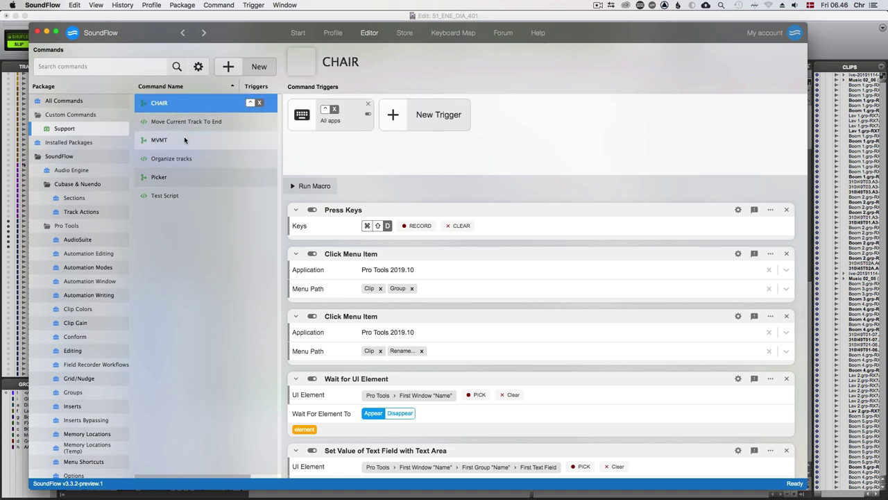
pyautogui.click(184, 139)
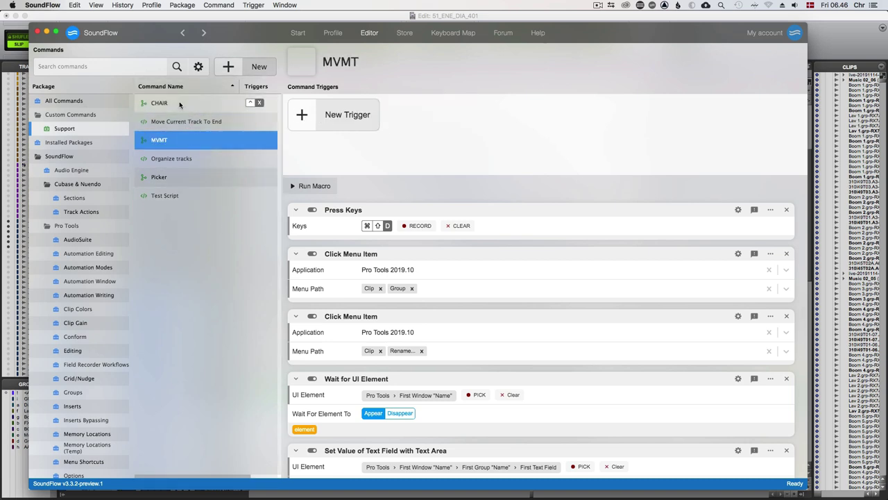
pyautogui.click(248, 69)
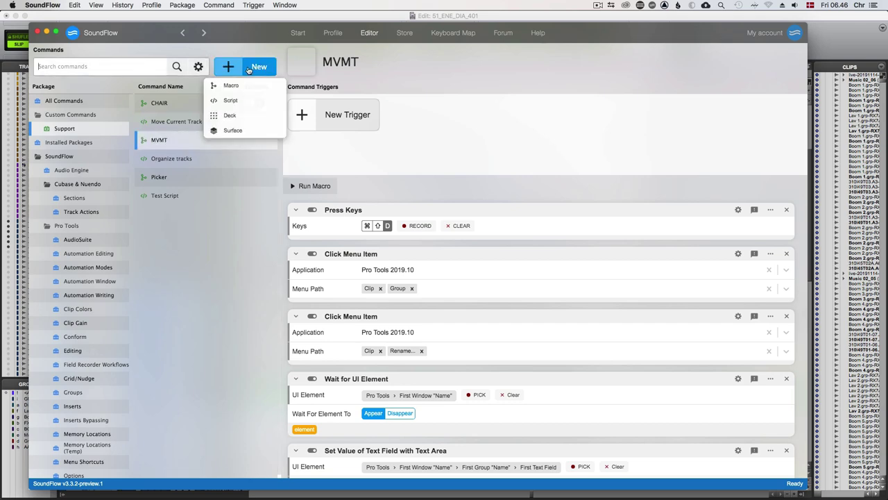
pyautogui.click(241, 129)
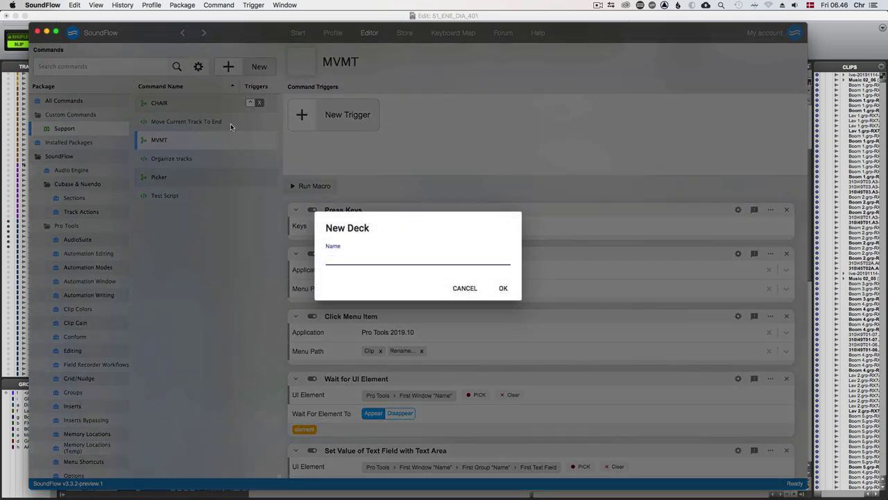
pyautogui.write('Foley Spotting')
pyautogui.press('Return')
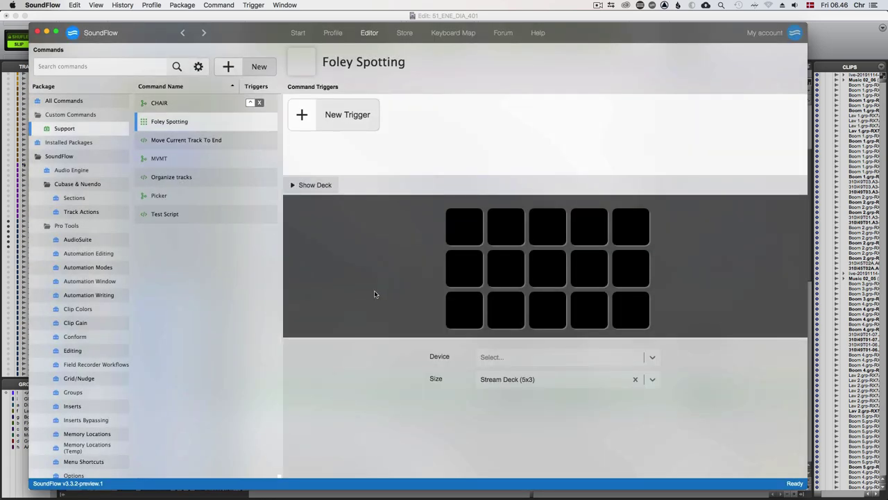
# - Set the deck's device to Stream Deck XL and its size to Stream Deck XL (8x4)
pyautogui.click(517, 356)
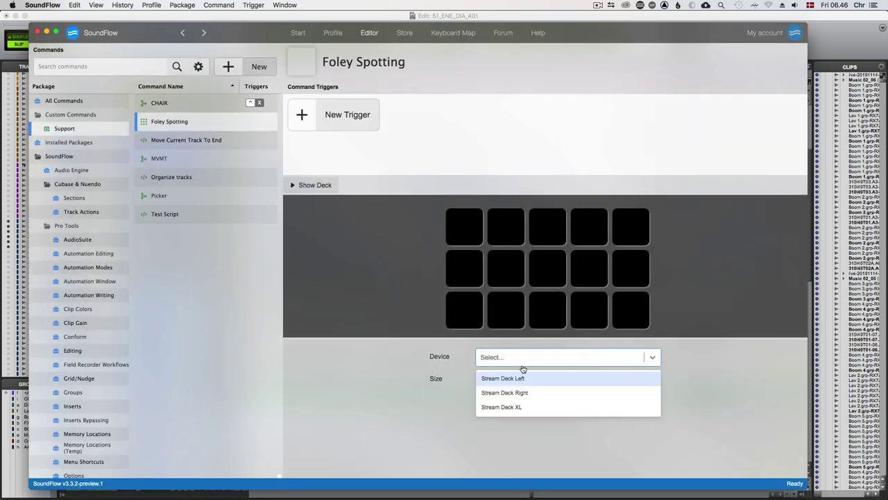
pyautogui.click(529, 408)
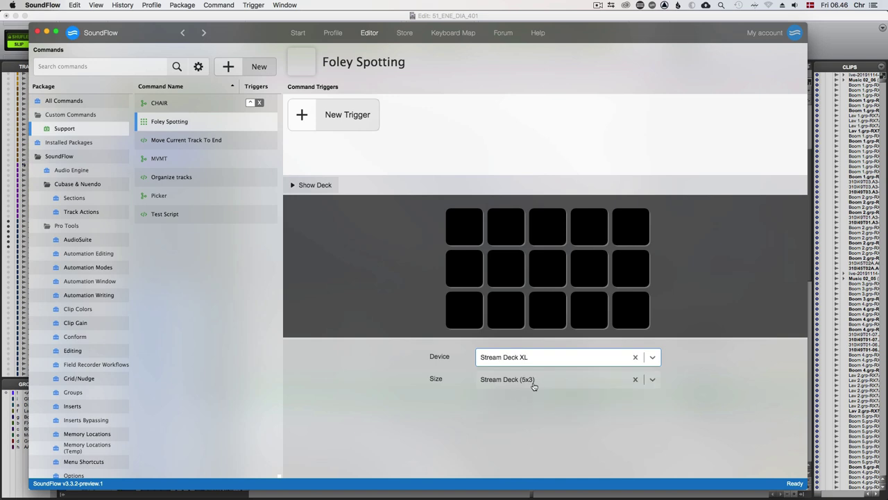
pyautogui.click(533, 384)
pyautogui.click(537, 413)
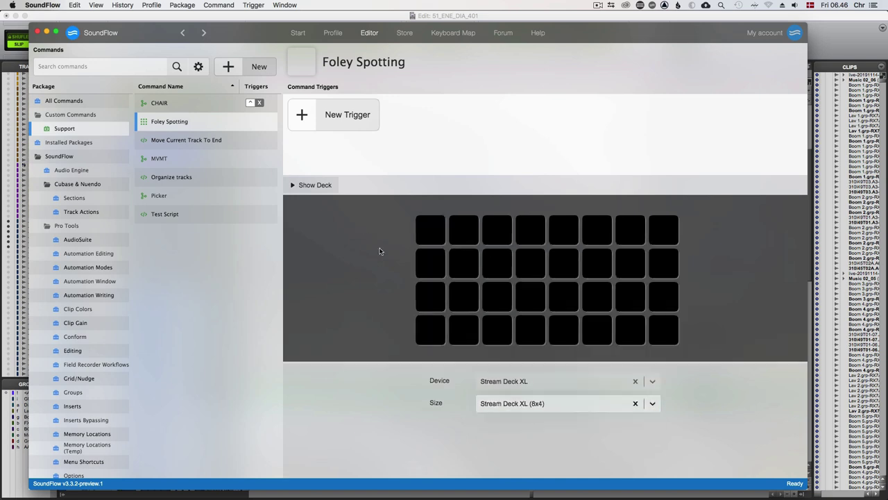
# - Title the first deck button CHAIR and assign it the CHAIR macro
pyautogui.click(432, 234)
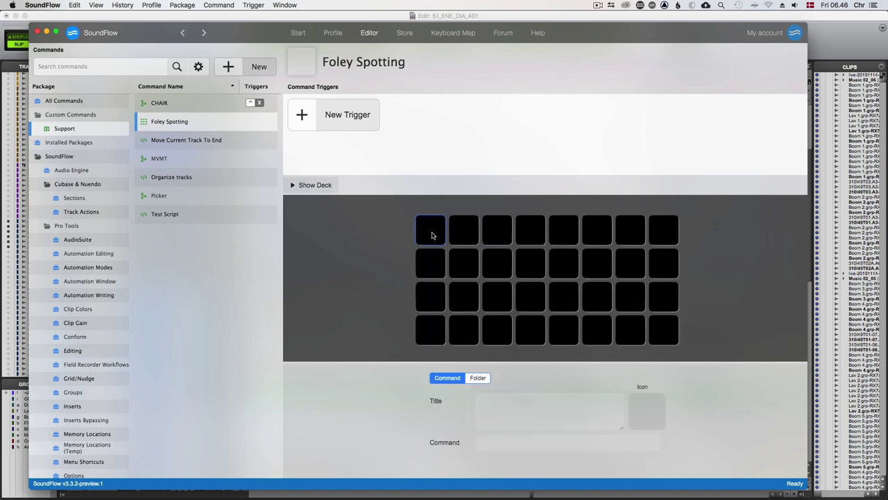
pyautogui.click(500, 401)
pyautogui.write('CHAIR')
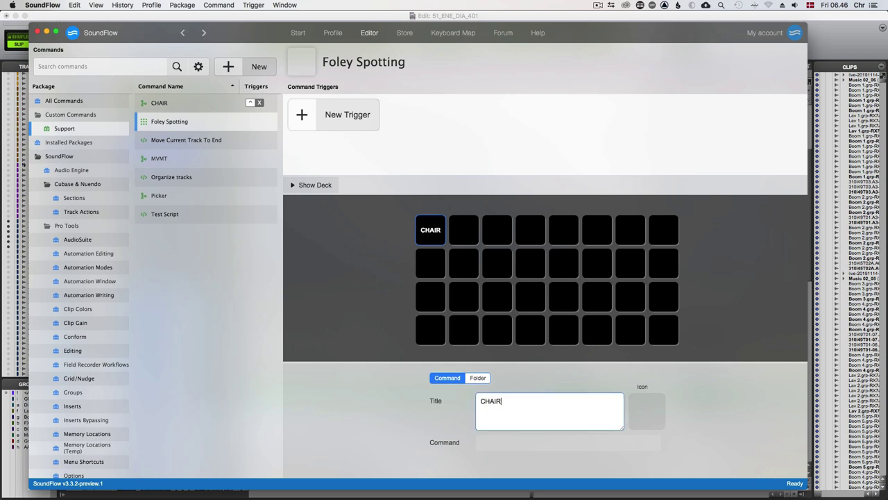
pyautogui.click(447, 418)
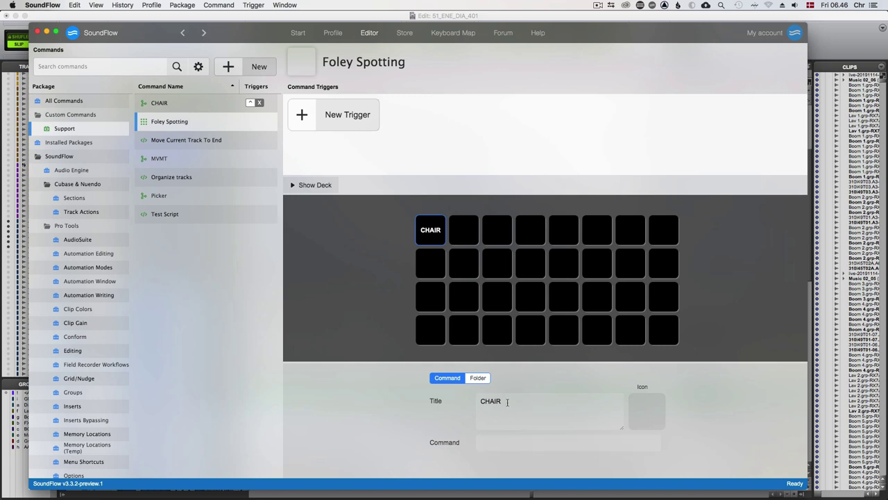
pyautogui.click(521, 446)
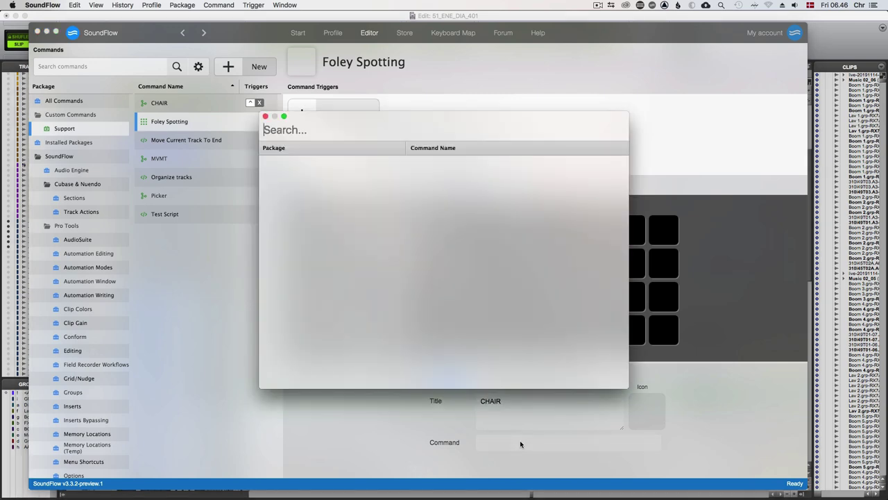
pyautogui.write('chair')
pyautogui.press('Return')
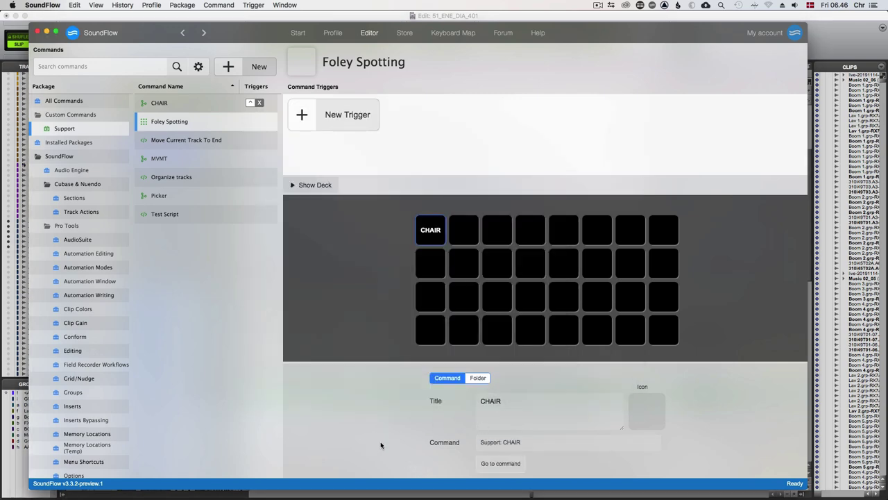
# - Title the second button MVMT and assign it the MVMT macro
pyautogui.click(473, 233)
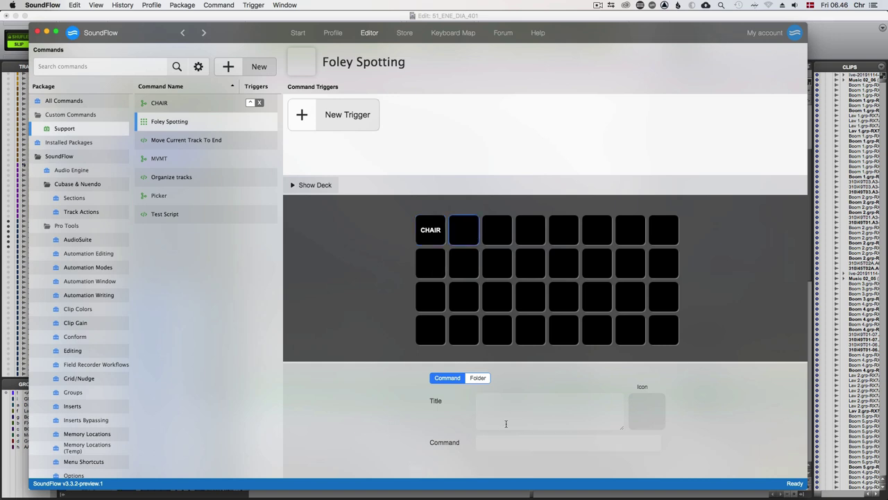
pyautogui.click(507, 409)
pyautogui.write('MVMT')
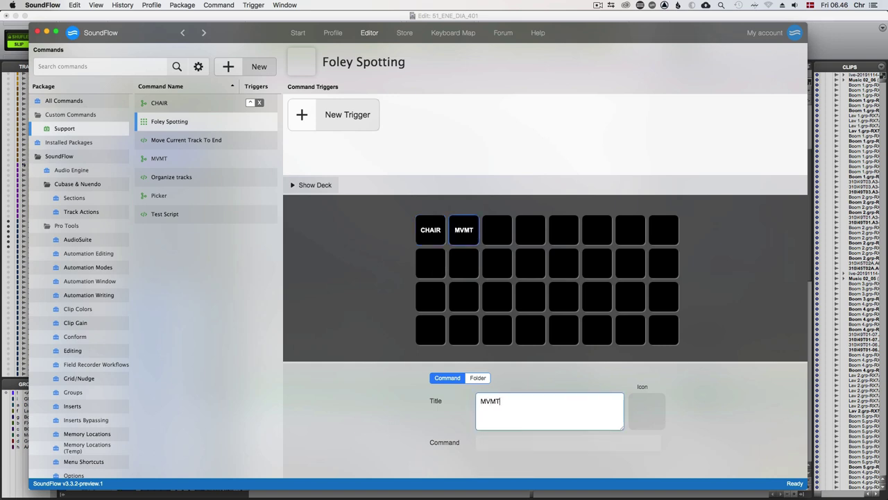
pyautogui.hotkey('ctrl', 'alt', 'space')
pyautogui.write('mvmt')
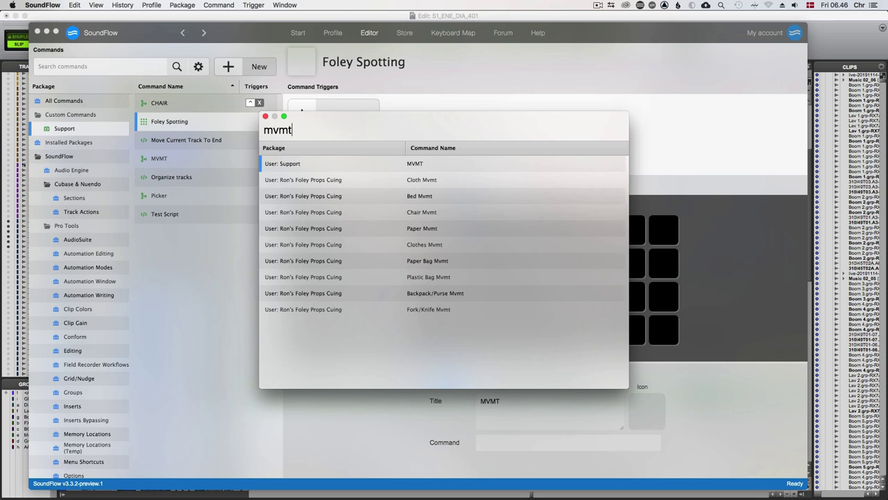
pyautogui.press('Return')
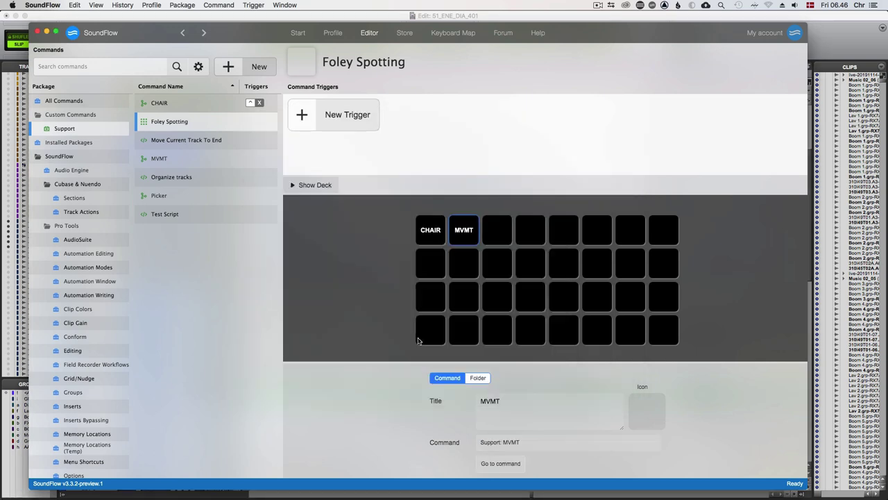
pyautogui.click(429, 237)
pyautogui.click(867, 69)
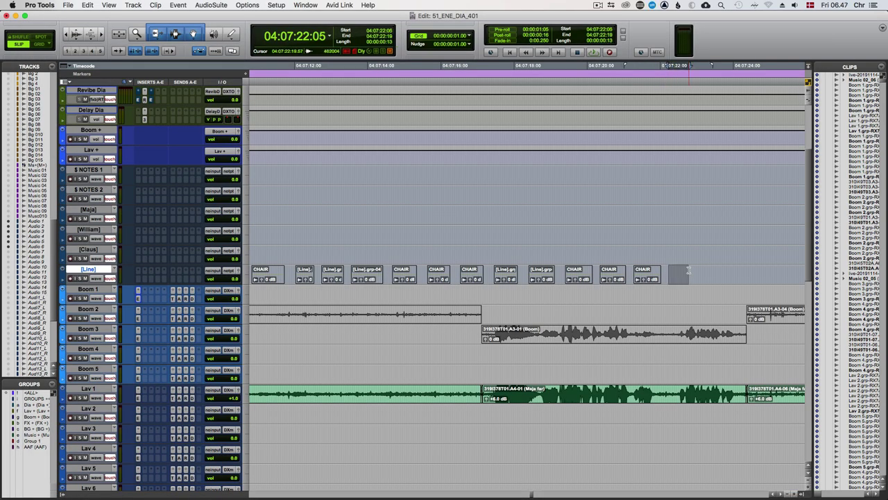
# - Spot a CHAIR clip, then an MVMT clip in the next short range on [Line], and return to SoundFlow
pyautogui.press('super+alt+g')
pyautogui.moveTo(698, 270); pyautogui.dragTo(715, 269)
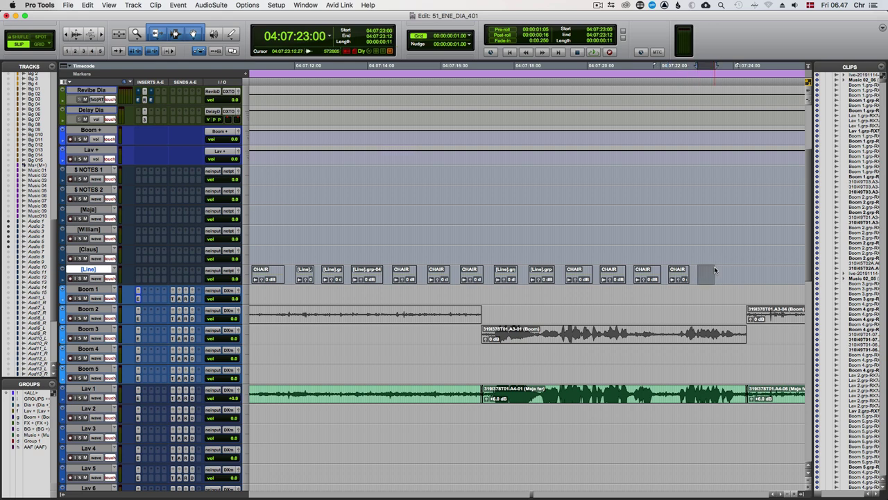
pyautogui.press('super+alt+g')
pyautogui.moveTo(724, 270); pyautogui.dragTo(741, 270)
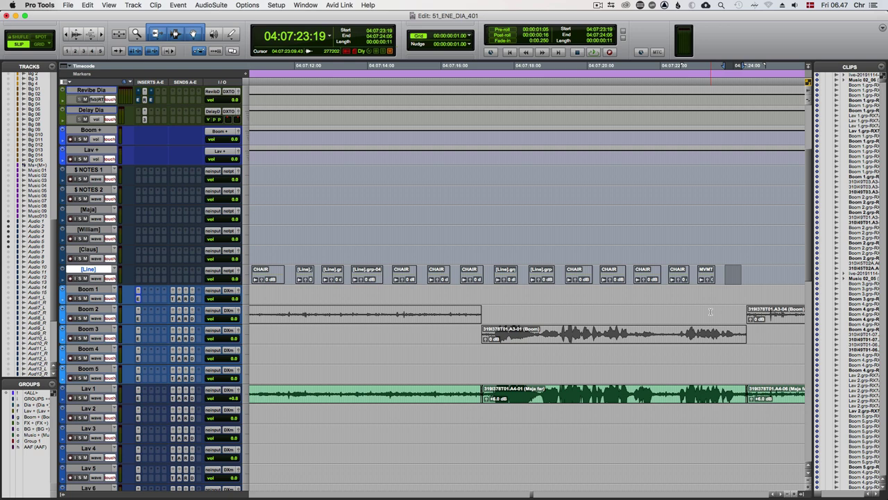
pyautogui.press('super+Tab')
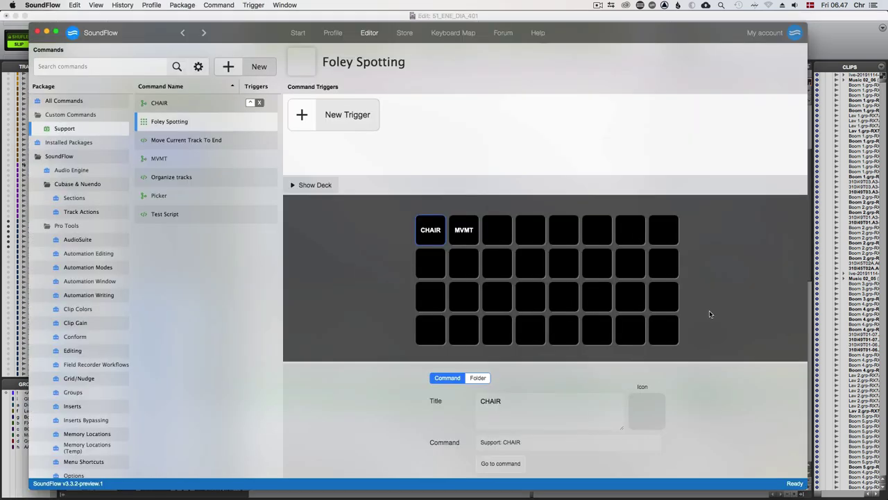